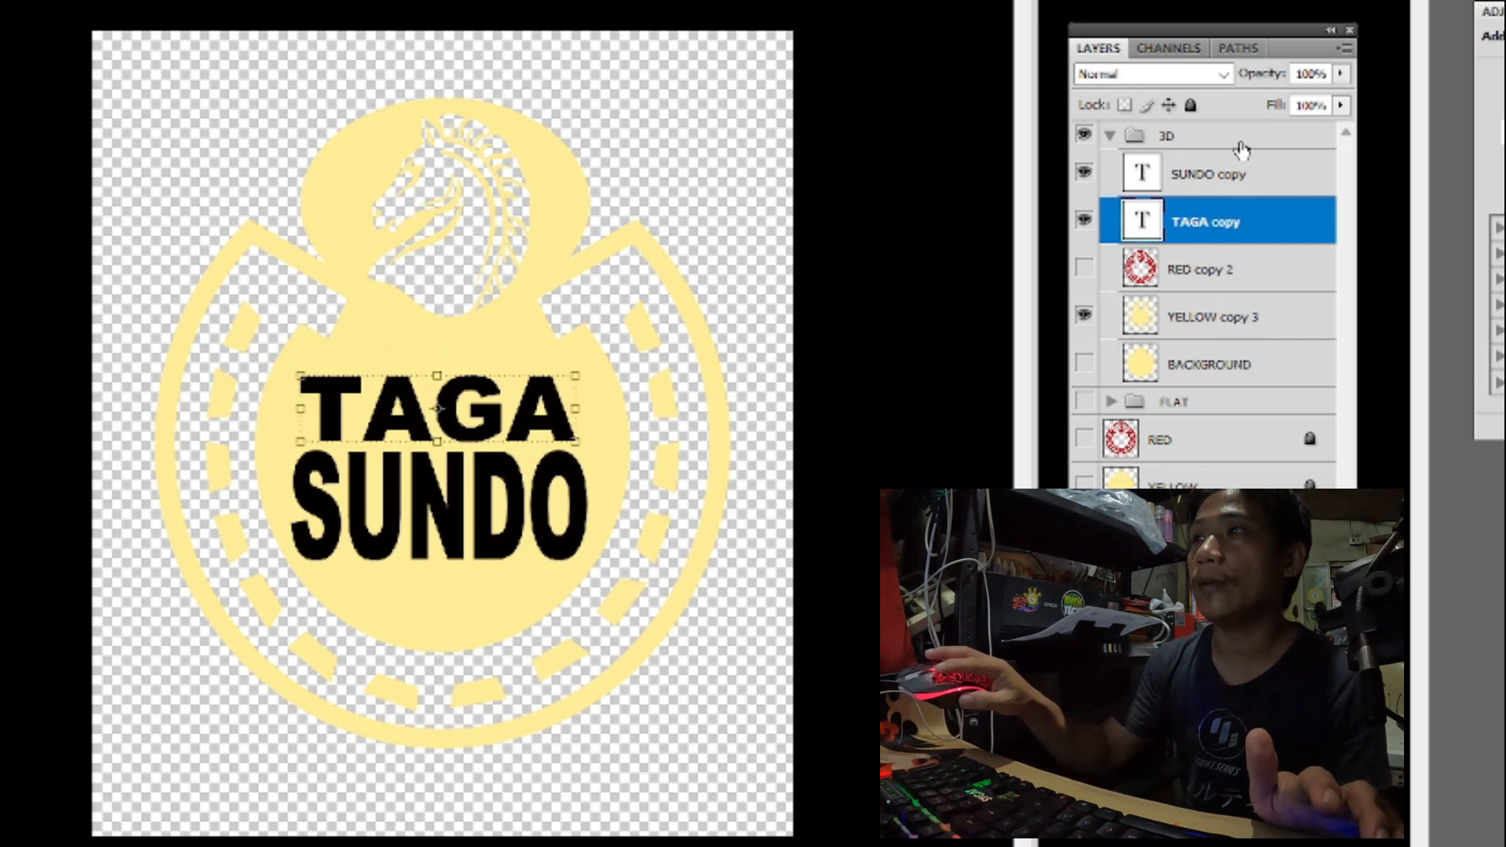
Cut the TAGA lettering out of the YELLOW copy 3 layer, using the TAGA copy text outline as the selection
left_click(1229, 233, "ctrl")
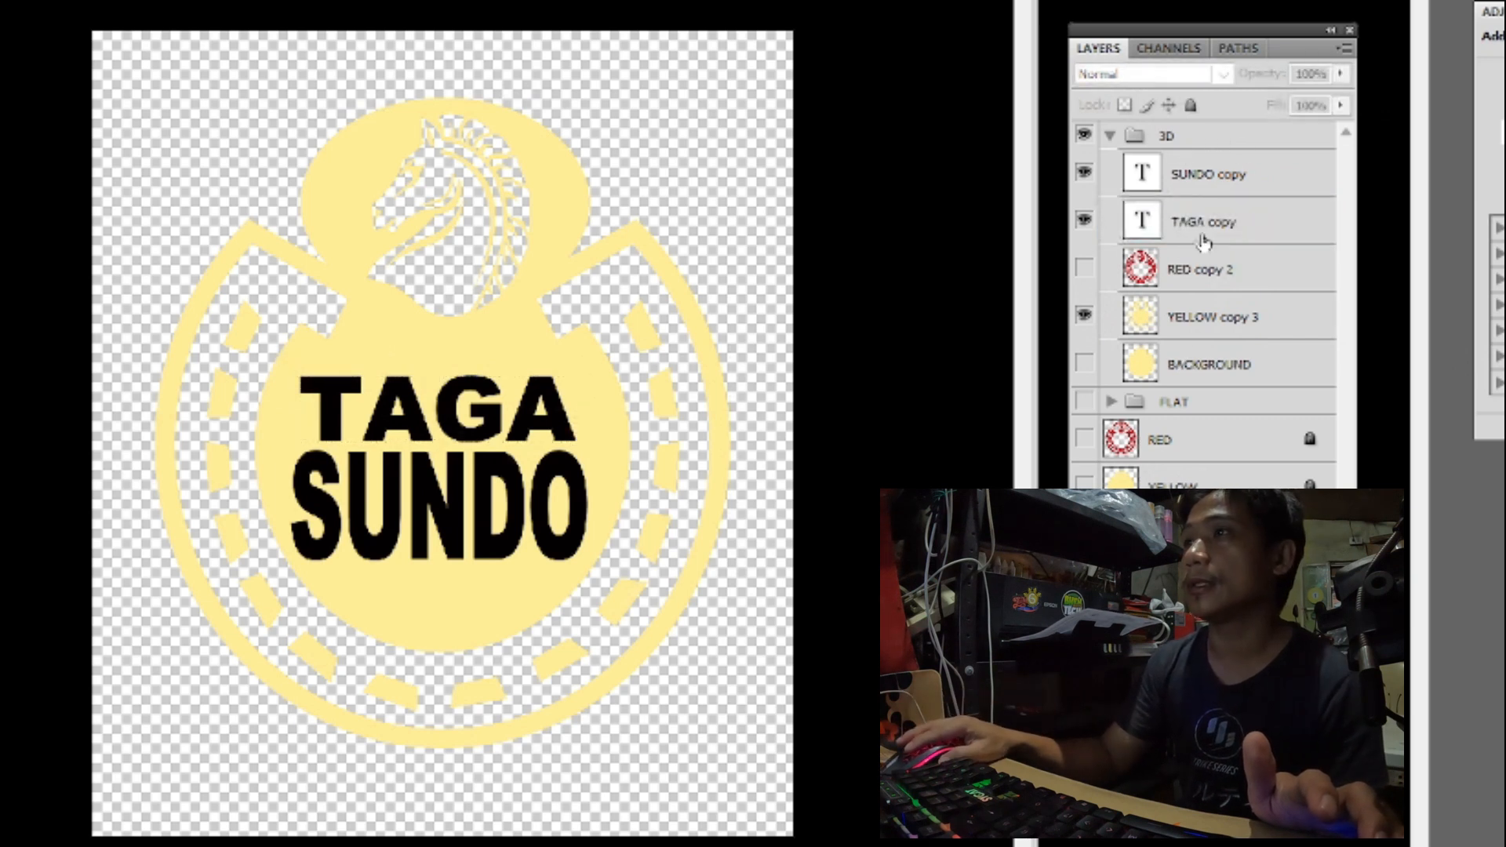
left_click(1144, 221, "ctrl")
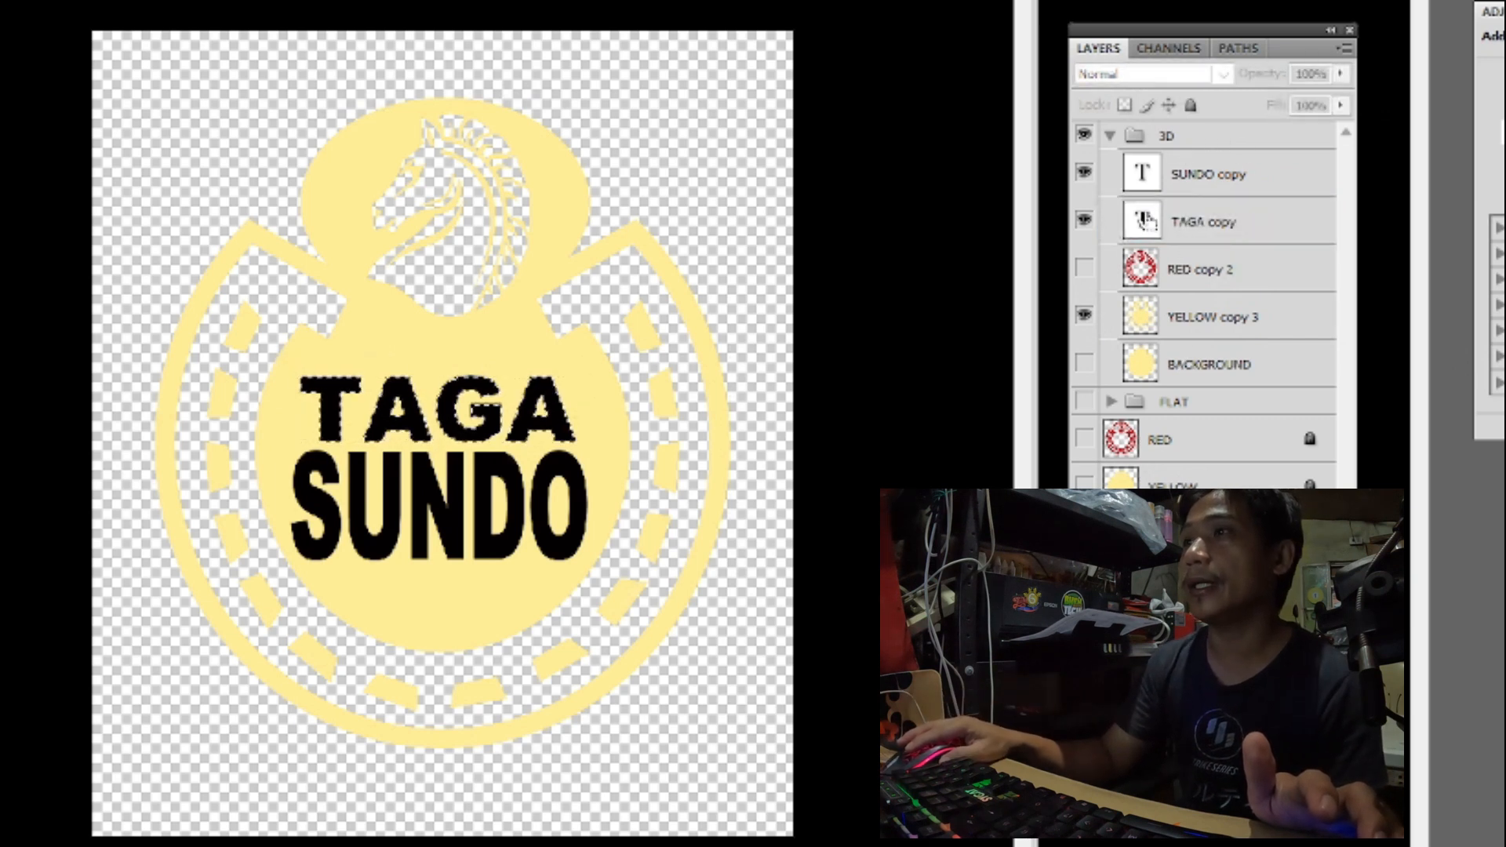
left_click(1210, 326)
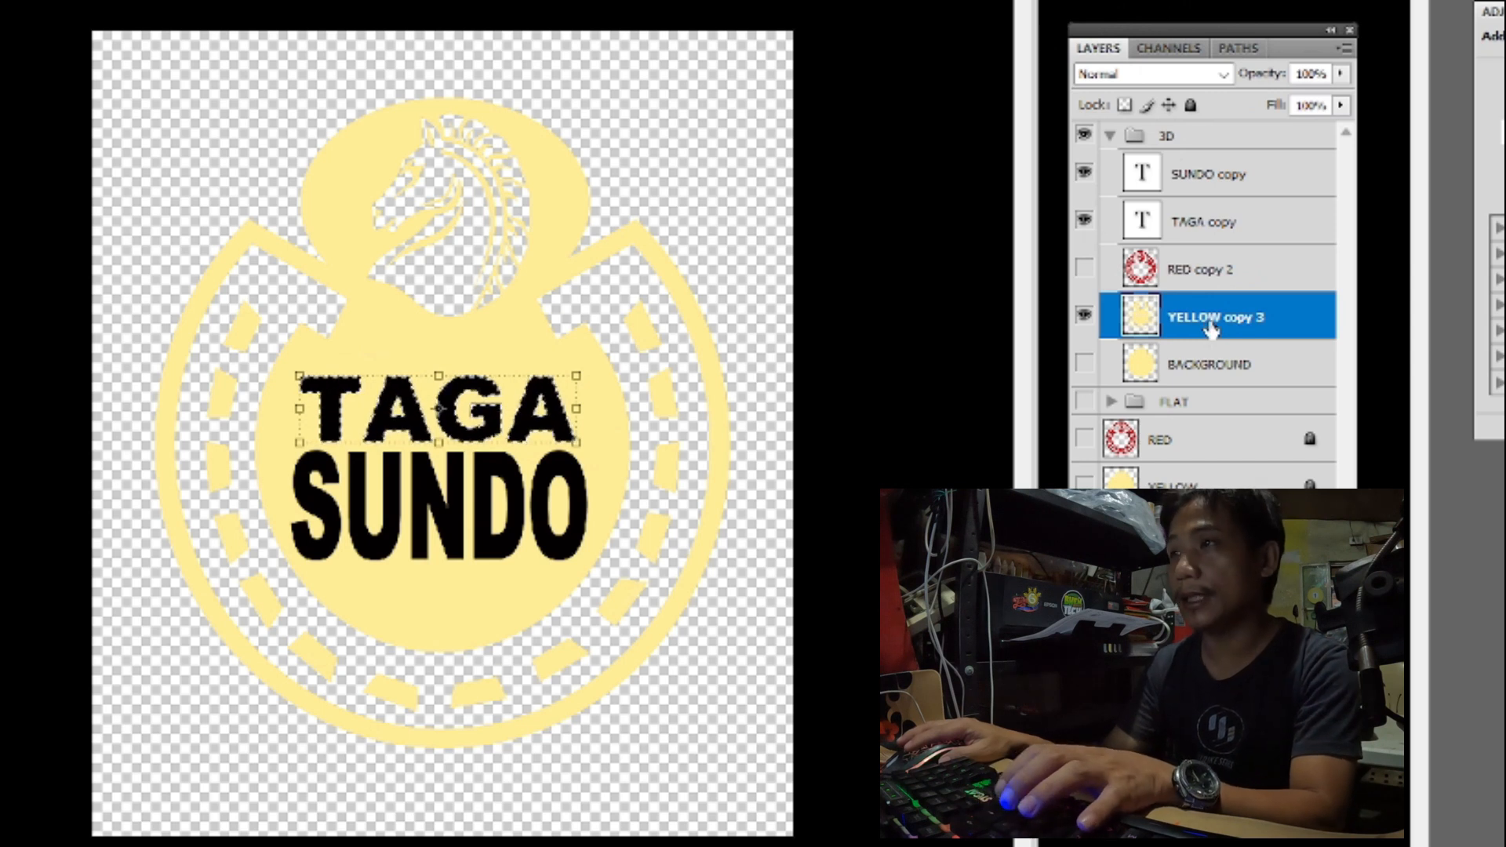
Cut the SUNDO lettering out of the YELLOW copy 3 layer using the SUNDO copy text outline, and clear the selection
left_click(1135, 179, "shift")
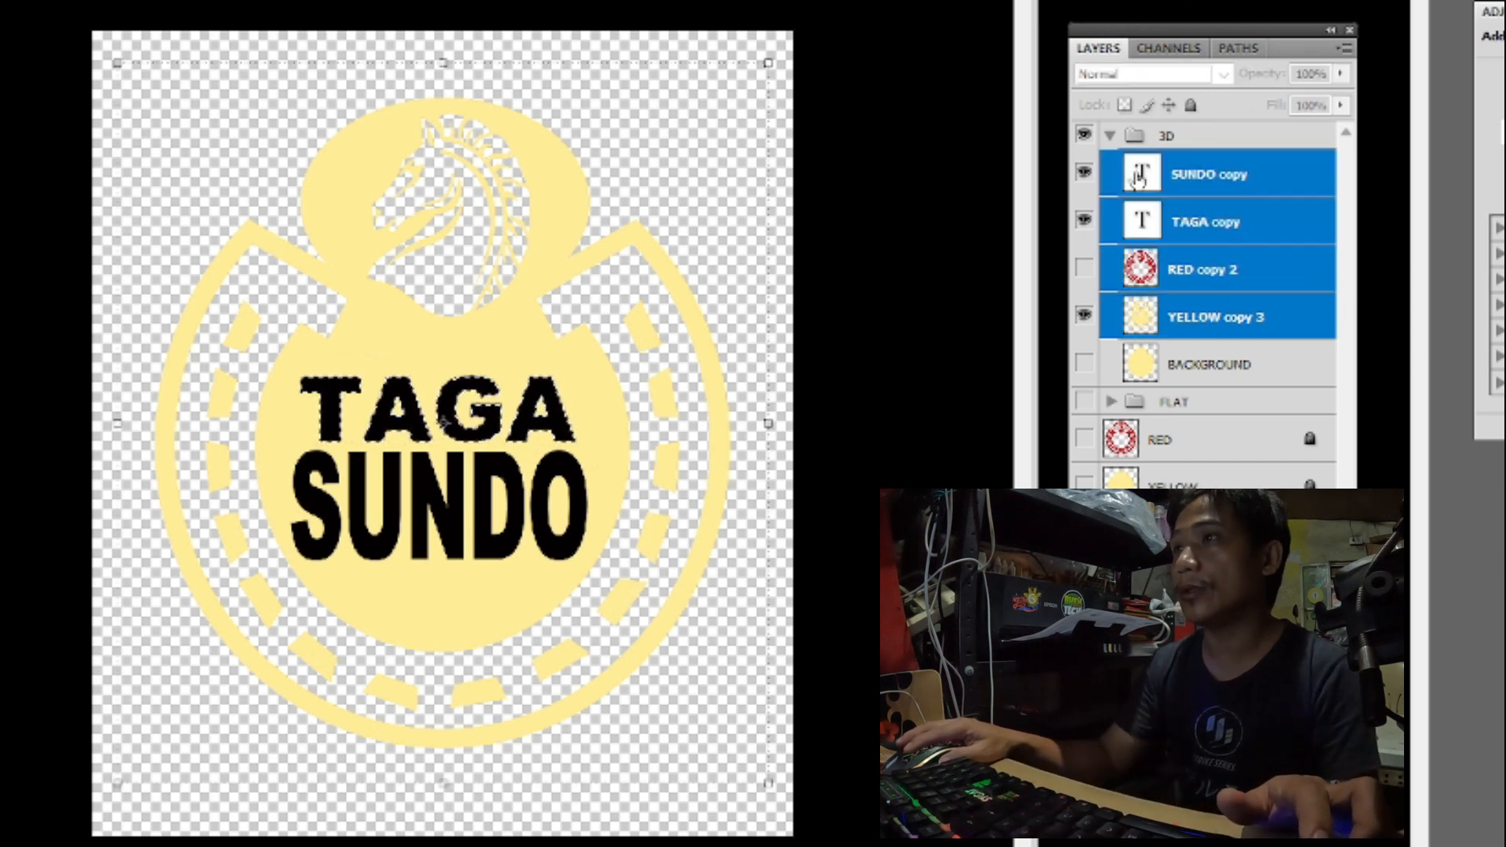
left_click(1177, 181)
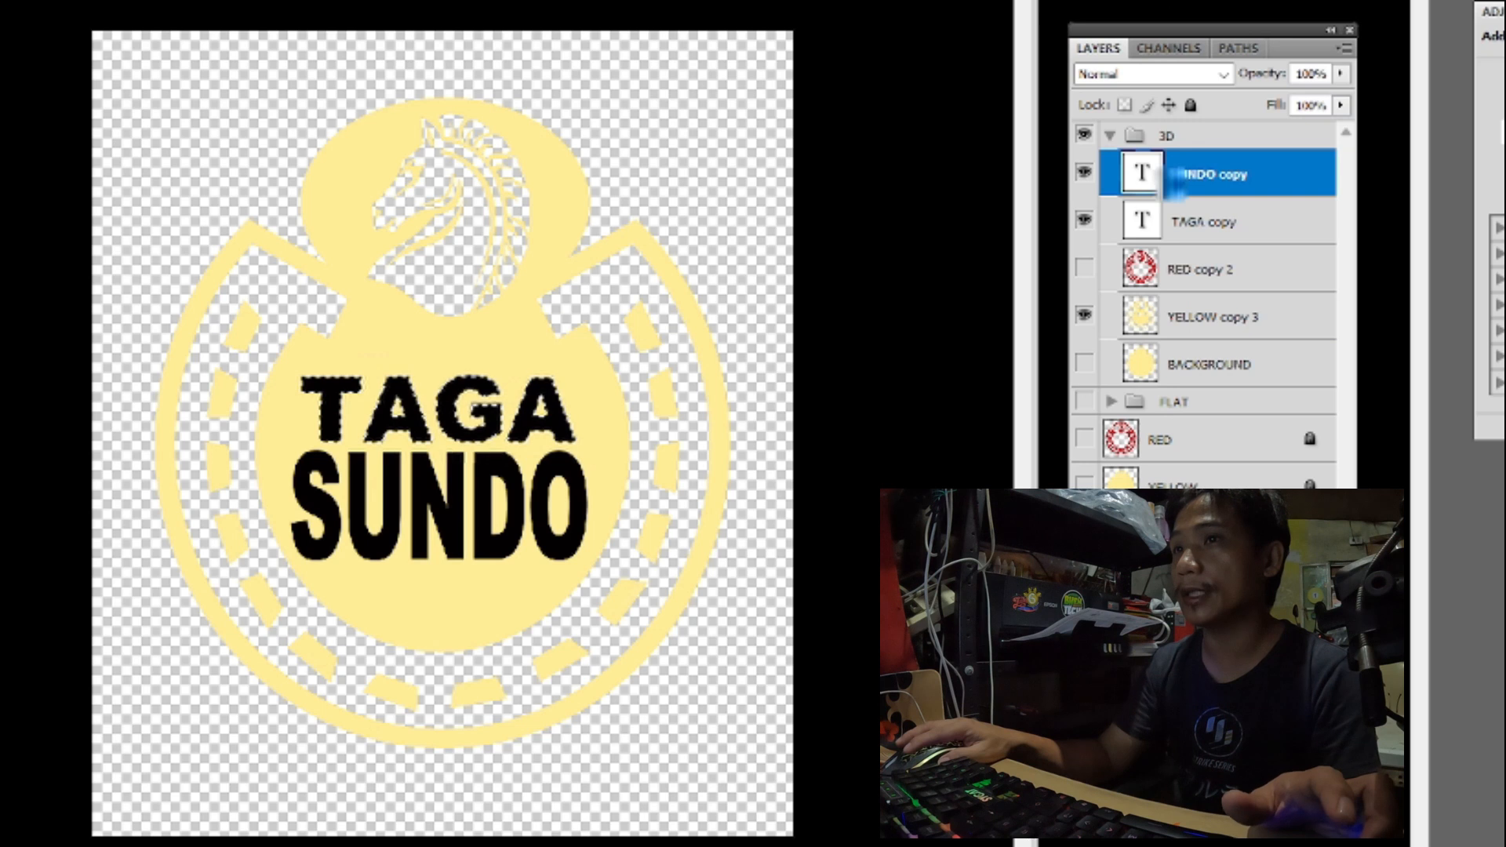
left_click(1142, 174, "ctrl")
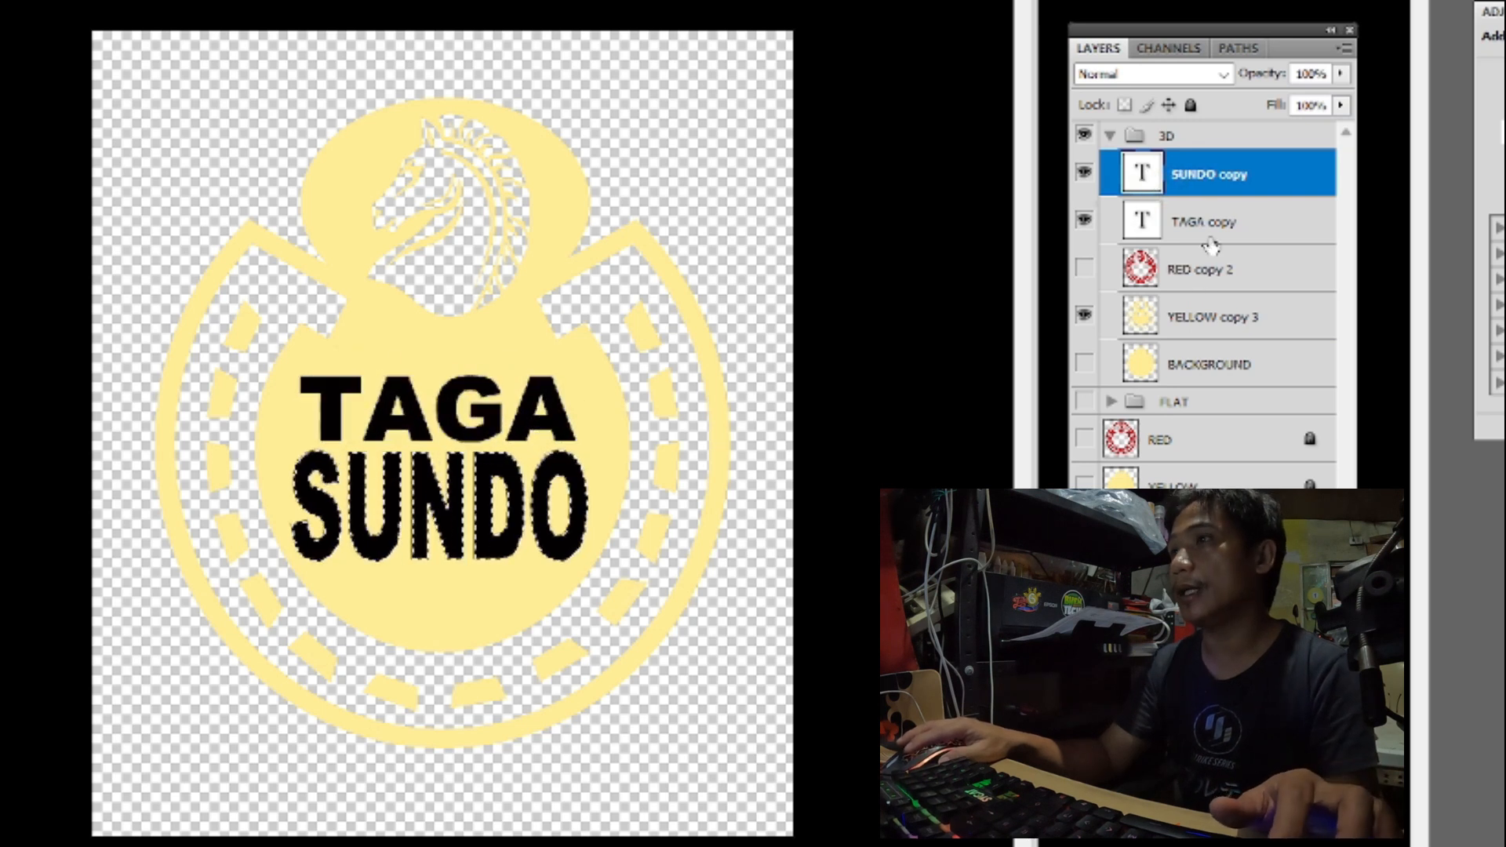
left_click(1205, 314)
key("ctrl+d")
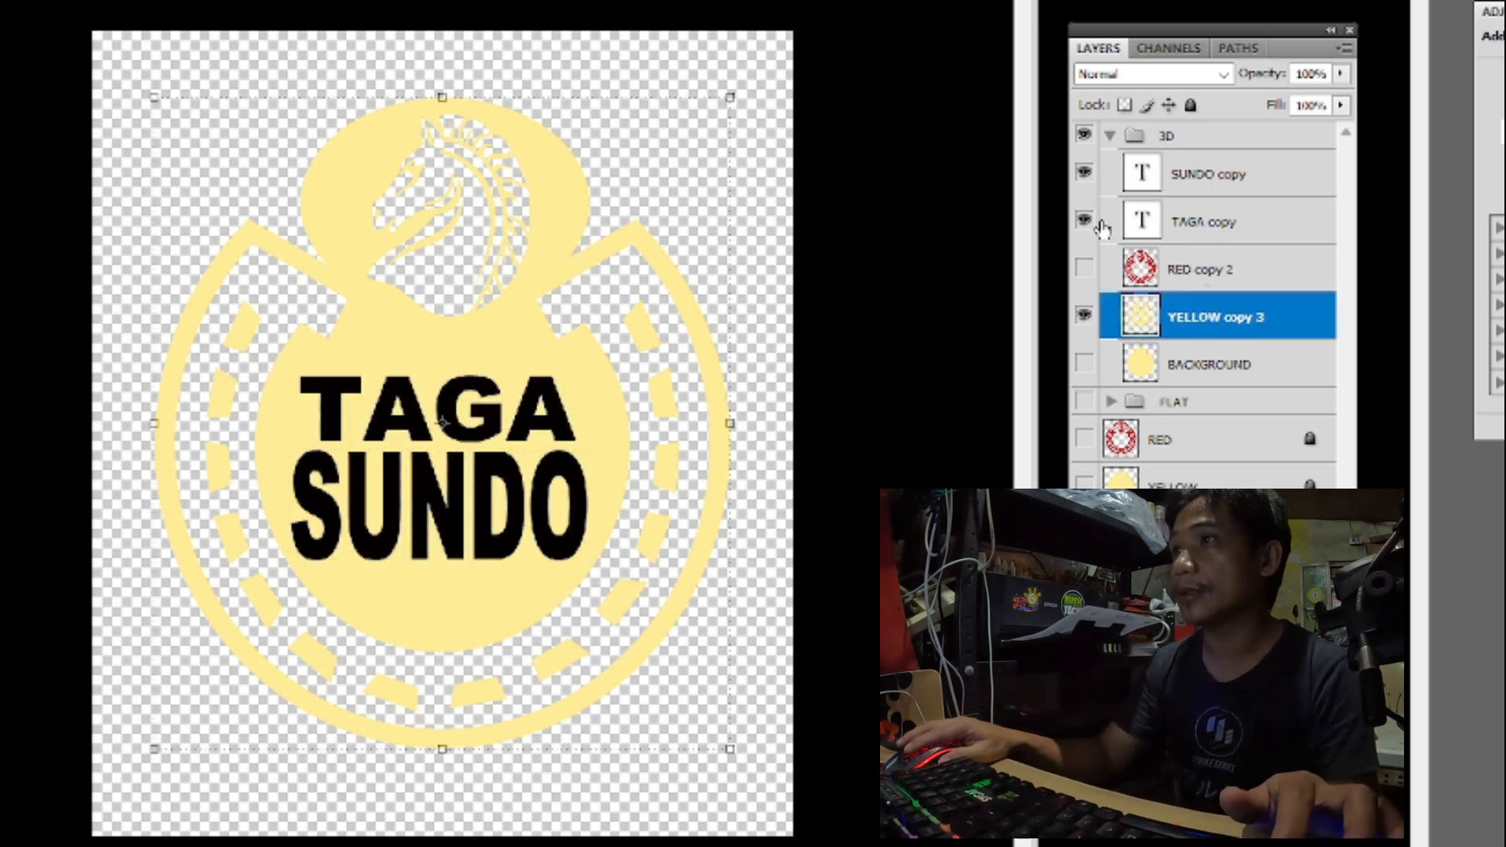
Hide the TAGA copy and SUNDO copy layers, and toggle the BACKGROUND layer's visibility to check the cut-out letters
left_click(1085, 221)
left_click(1084, 173)
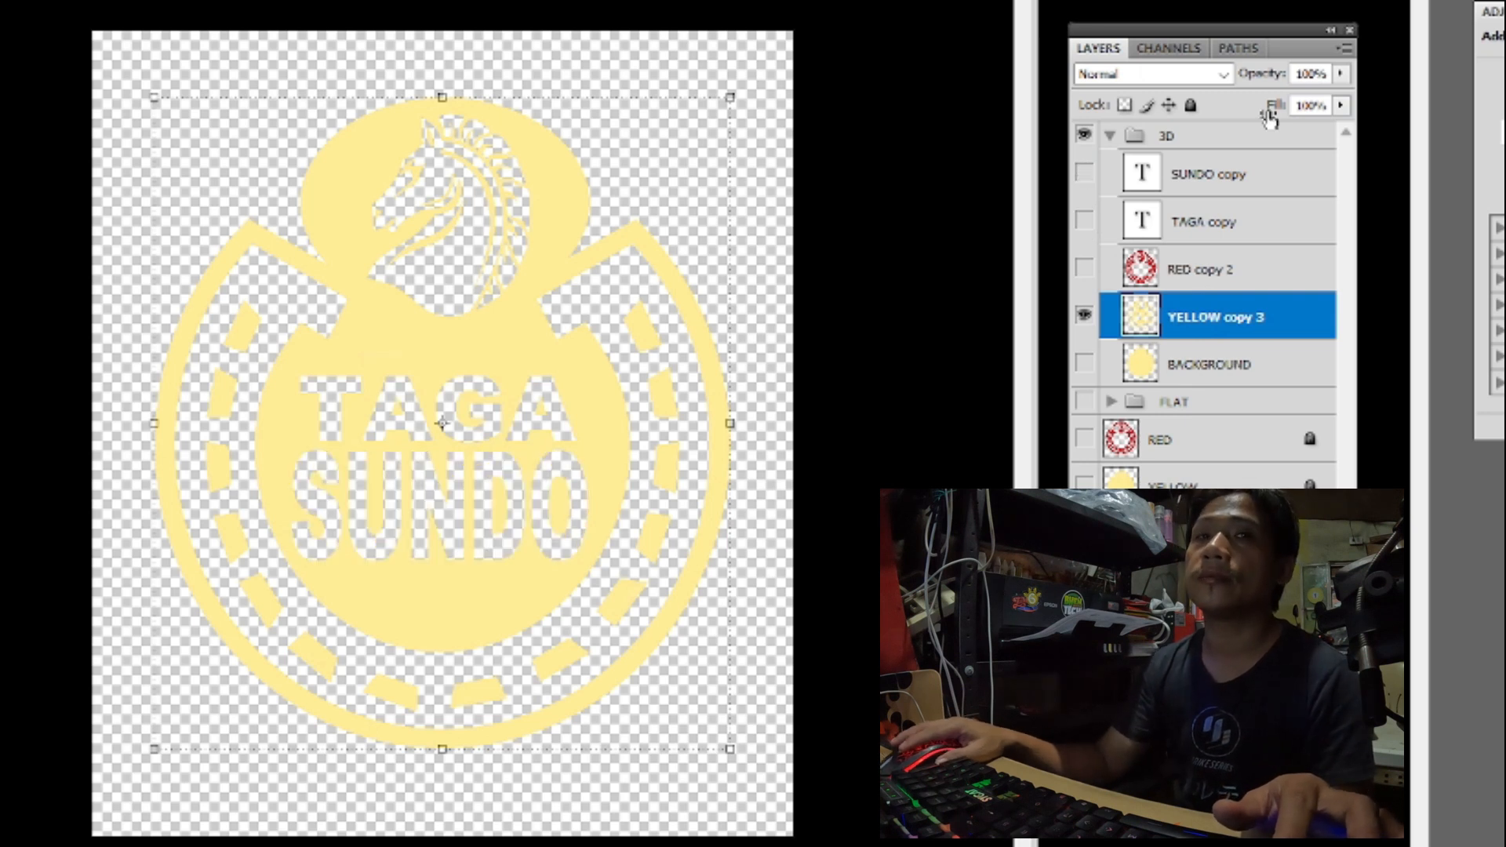
left_click(1088, 364)
left_click(1089, 364)
left_click(1087, 365)
left_click(1087, 364)
left_click(1088, 365)
left_click(1088, 364)
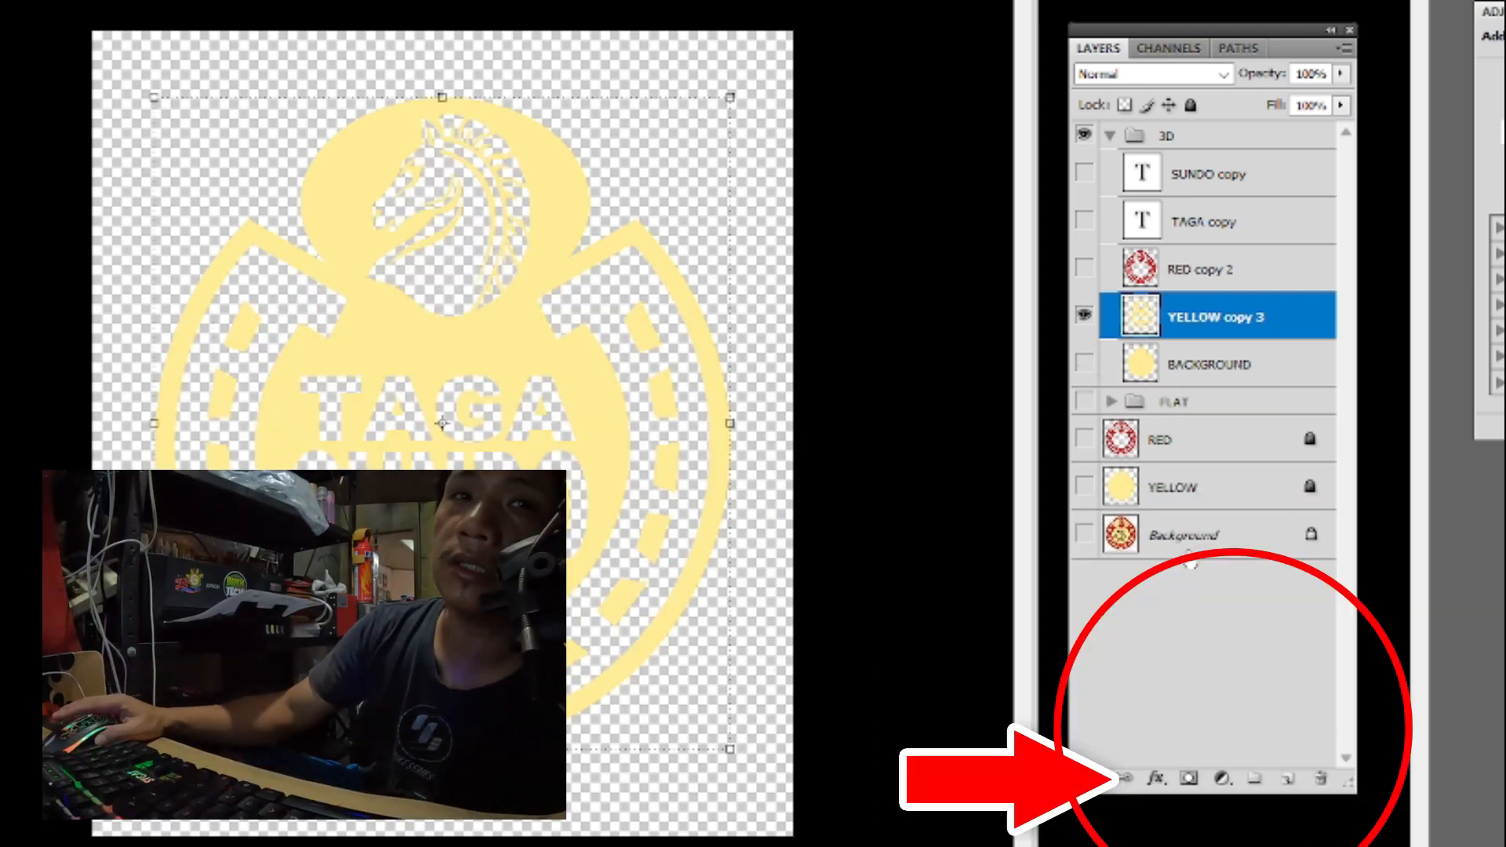
Add a Bevel and Emboss effect to YELLOW copy 3 with Chisel Soft technique, depth 144%, size 35 px and soften 4 px
left_click(1158, 782)
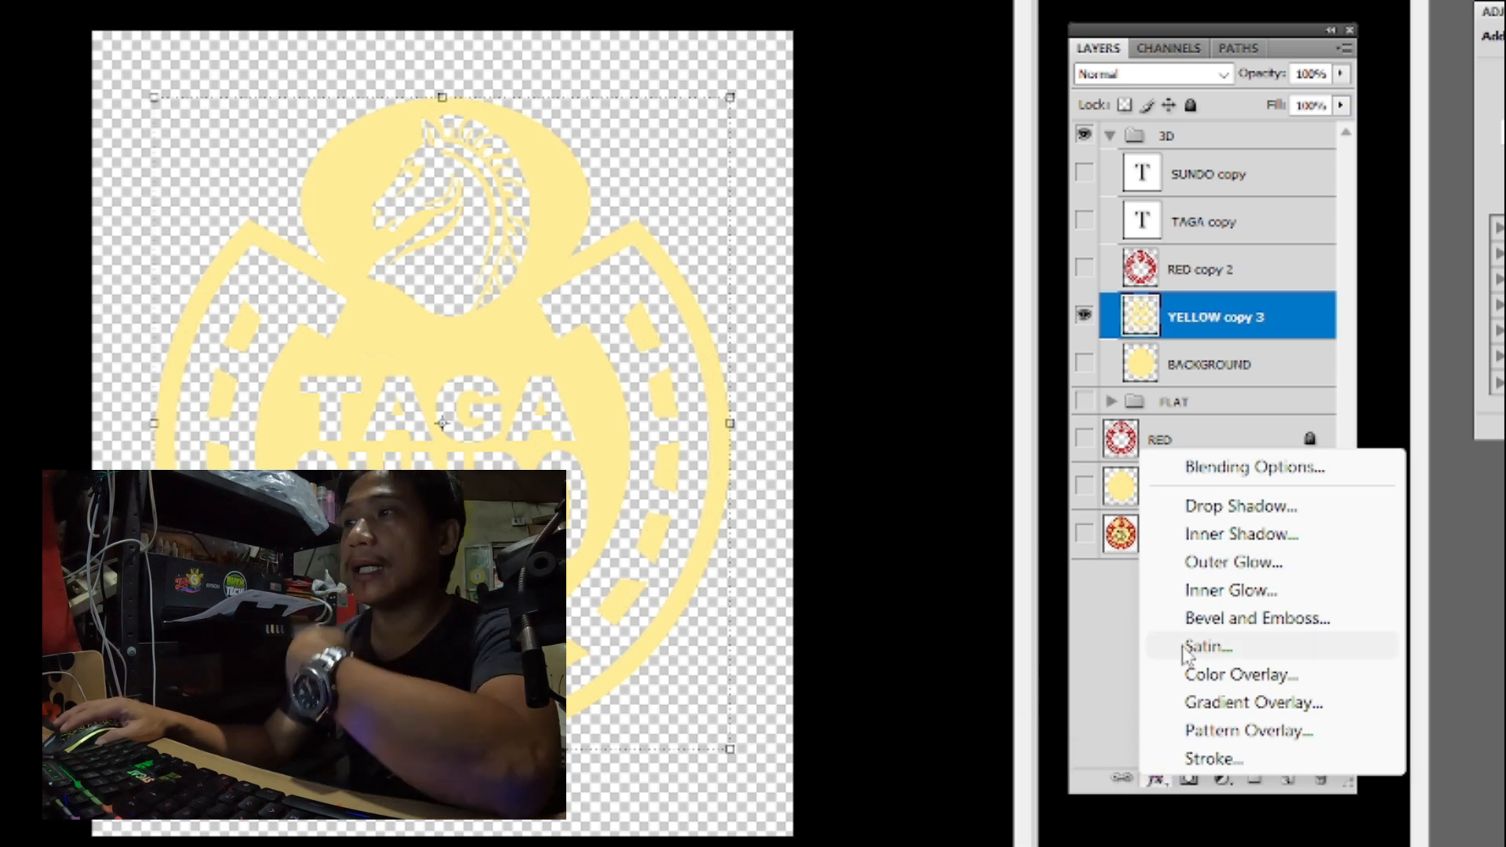
left_click(1228, 621)
left_click_drag(539, 36, 966, 227)
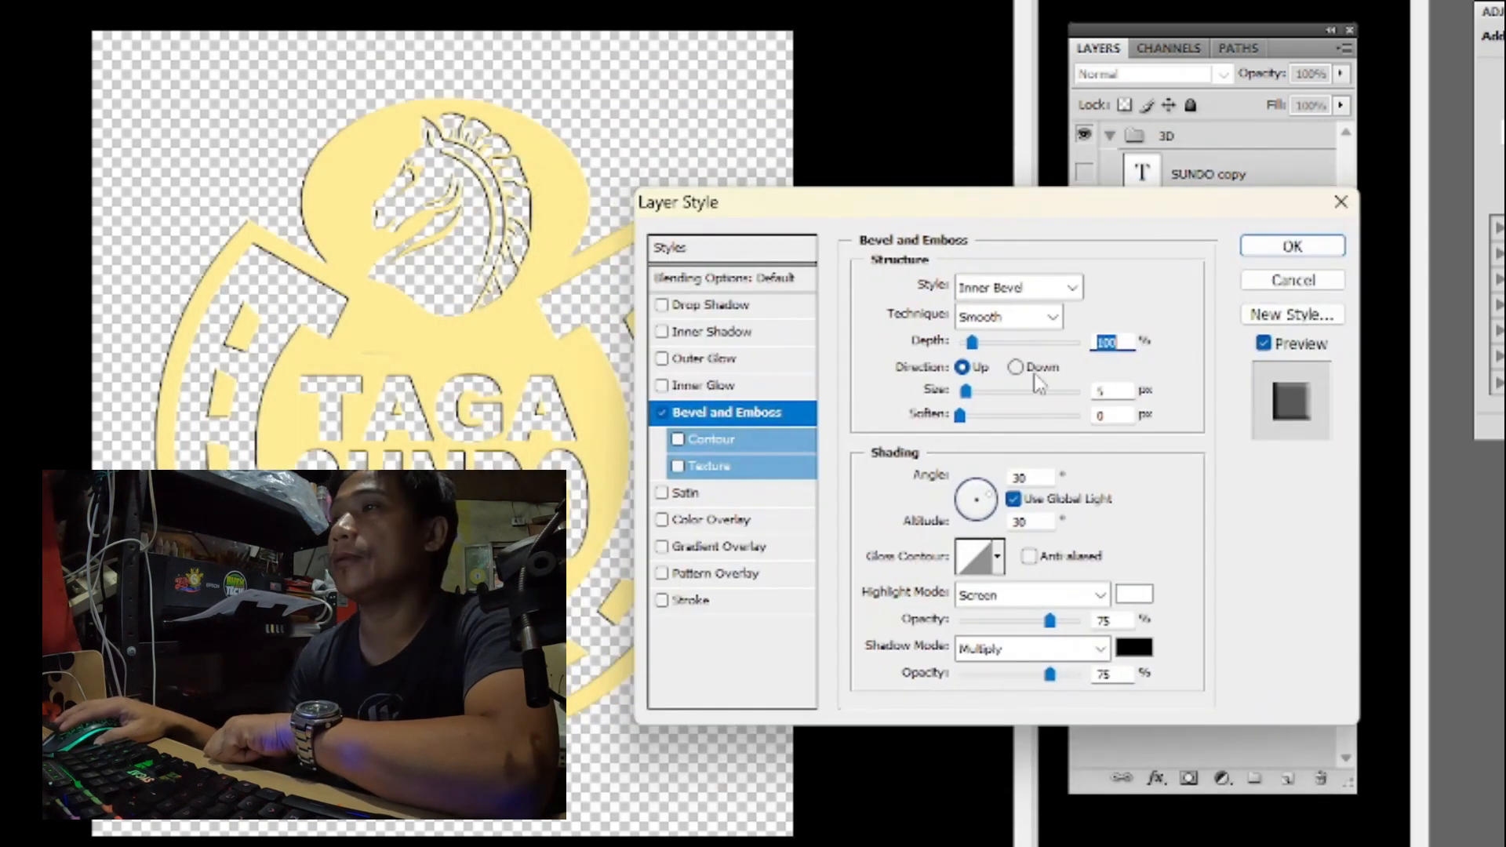
left_click(1049, 323)
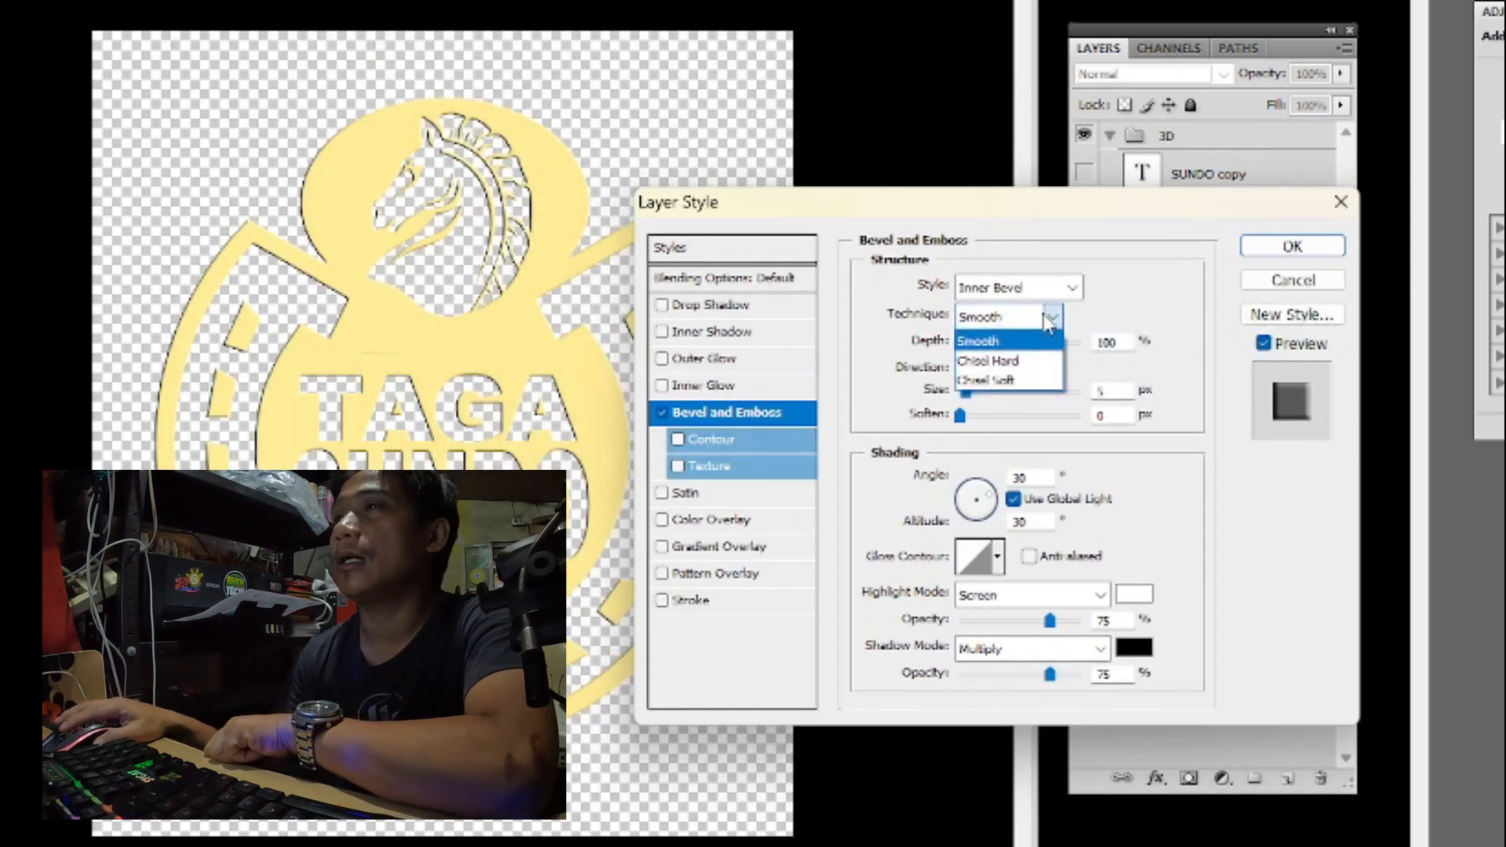
left_click(990, 380)
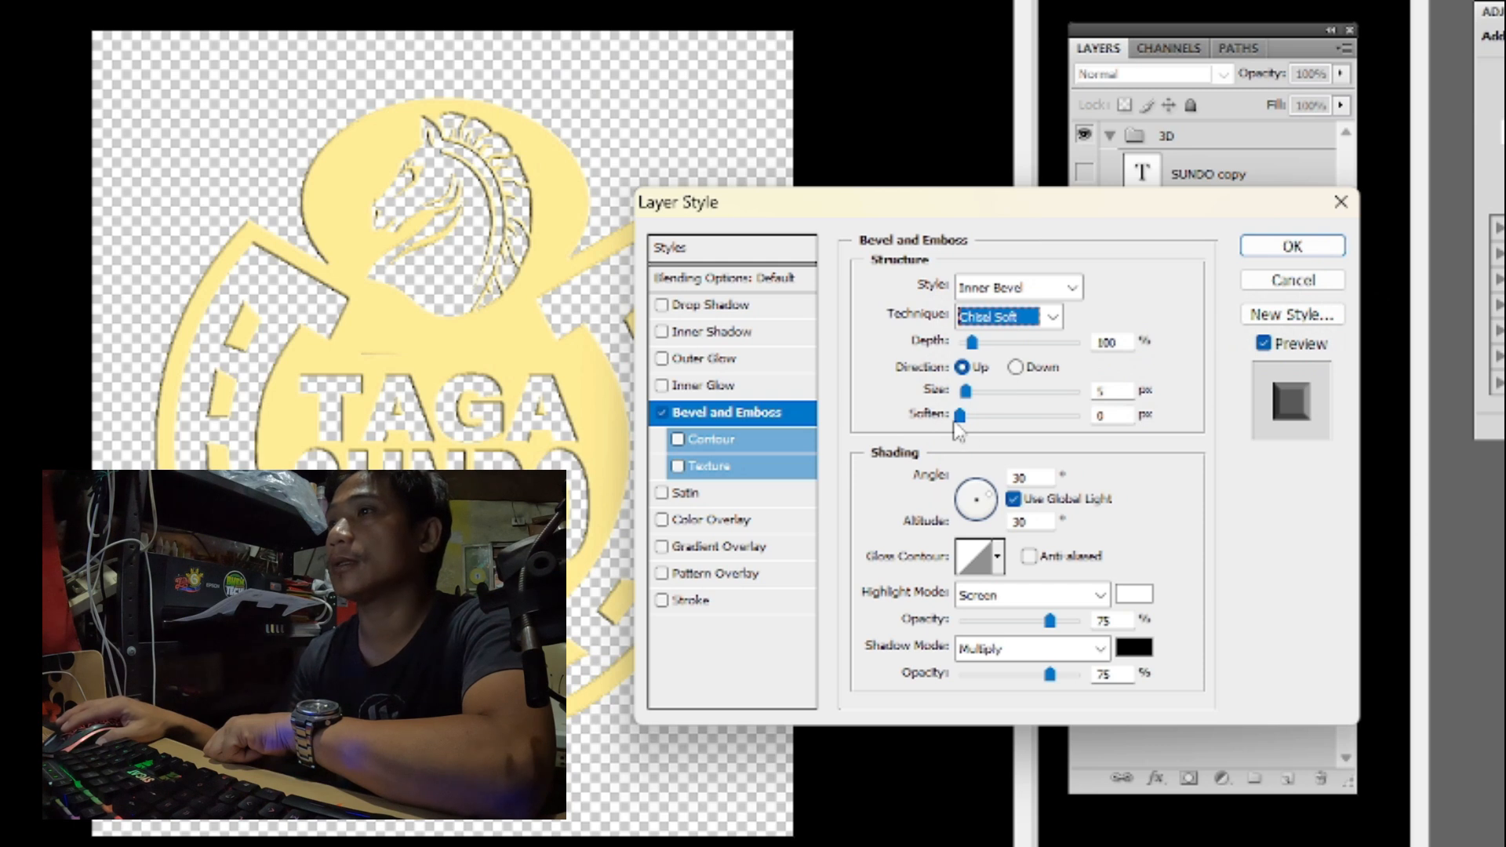
mouse_move(959, 414)
left_mouse_down()
mouse_move(995, 416)
mouse_move(964, 400)
mouse_move(984, 402)
left_mouse_up()
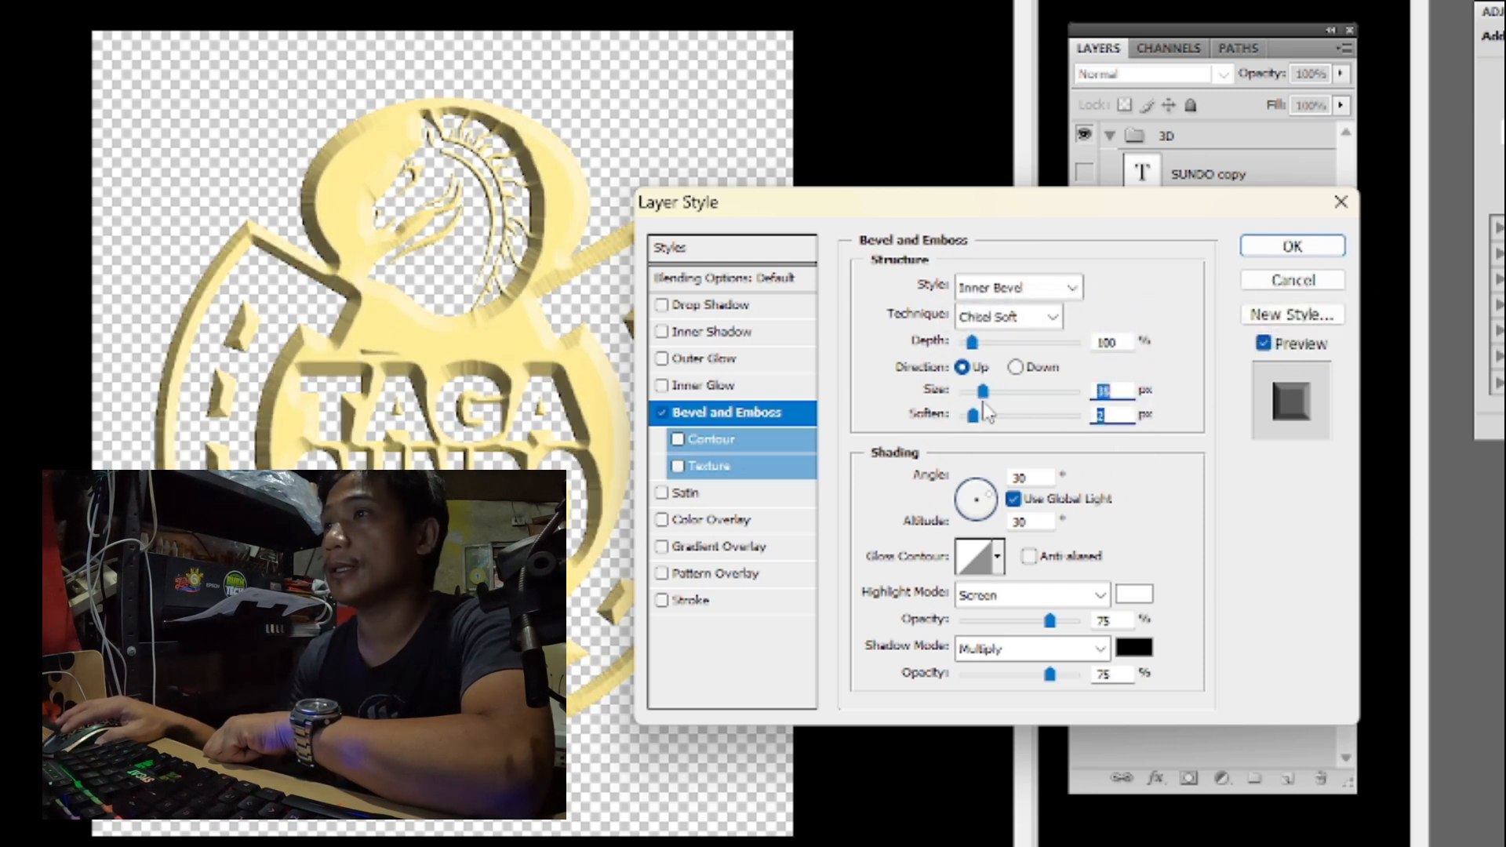
left_click_drag(972, 416, 997, 430)
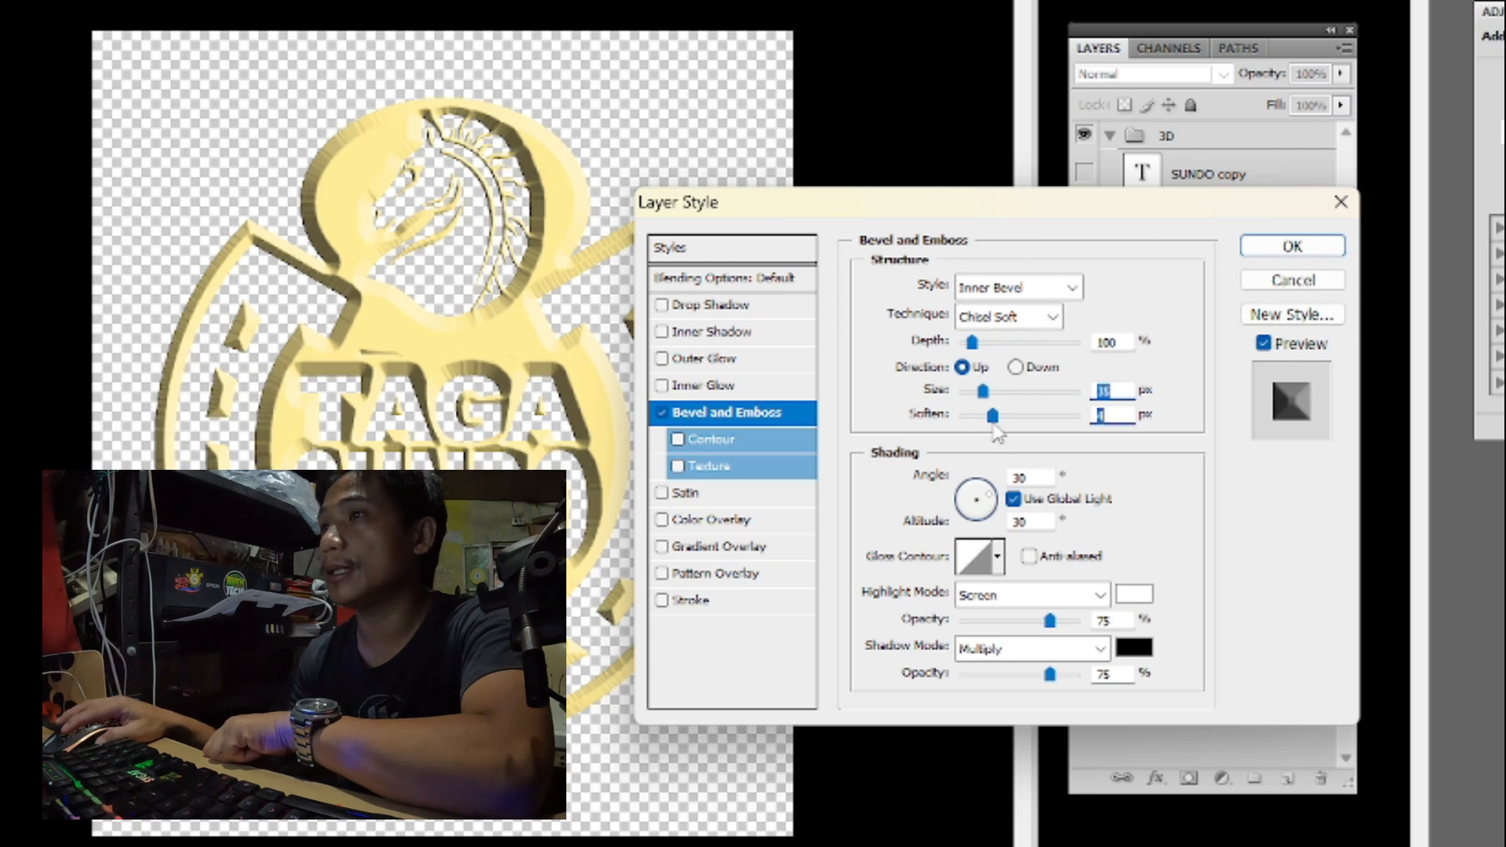
mouse_move(972, 343)
left_mouse_down()
mouse_move(997, 343)
mouse_move(978, 361)
left_mouse_up()
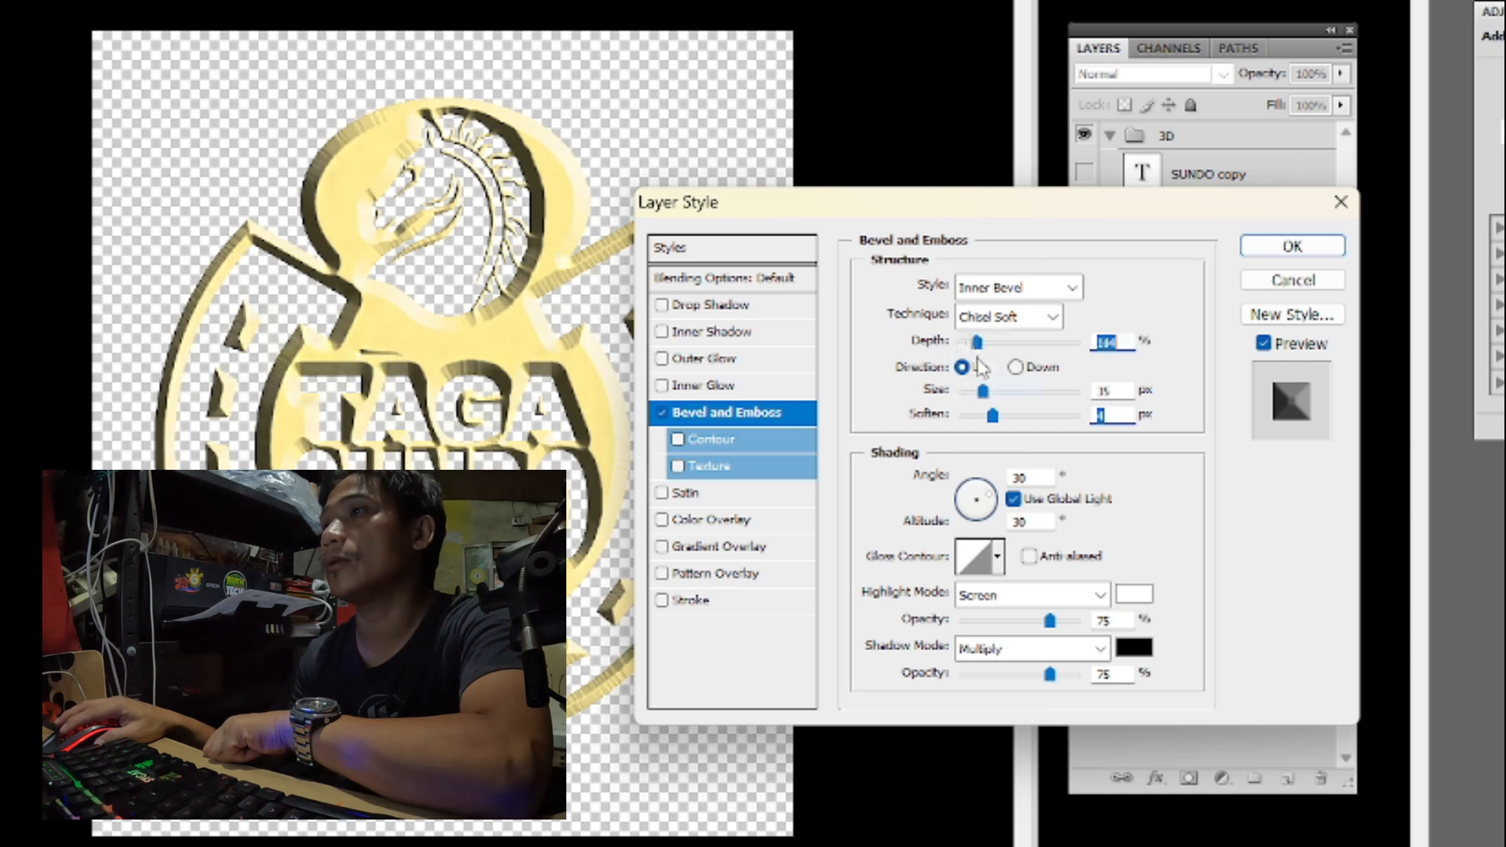
Change the bevel's technique to Smooth with size 38 px and soften 6 px, and apply the layer style
left_click(1051, 317)
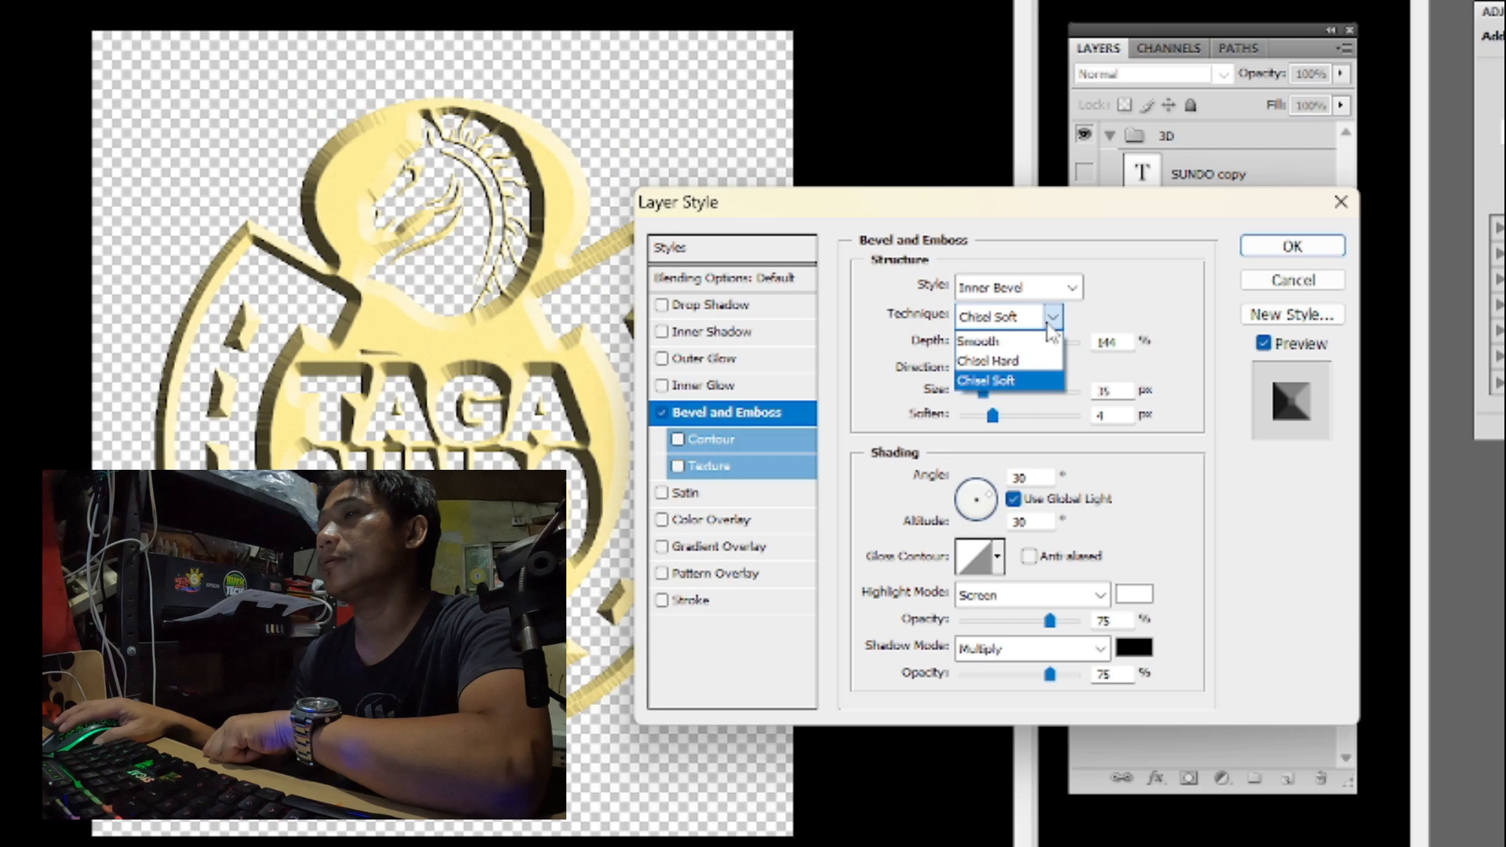
left_click(990, 341)
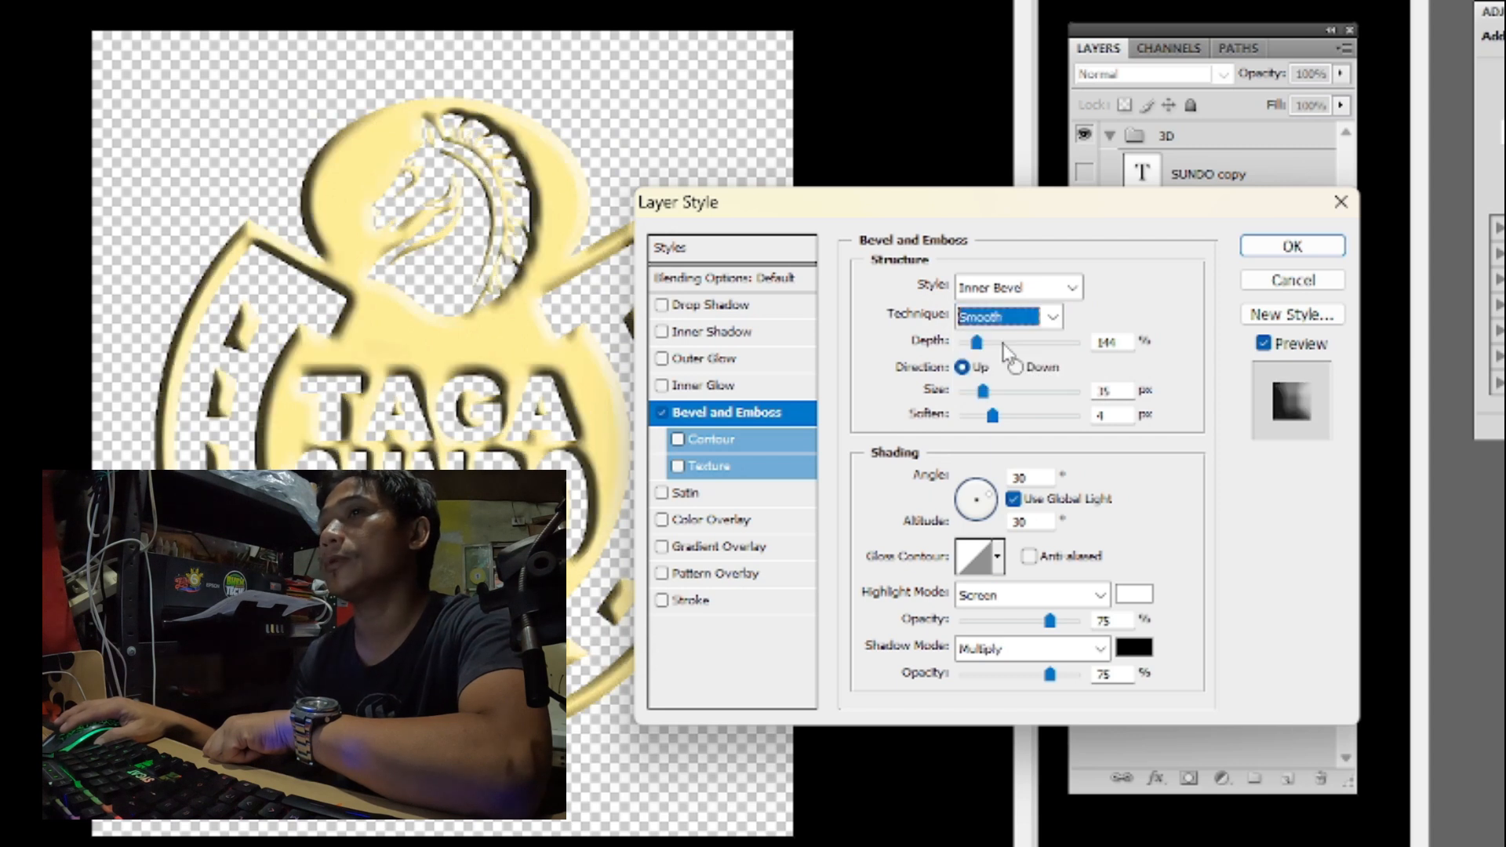
left_click_drag(992, 416, 986, 393)
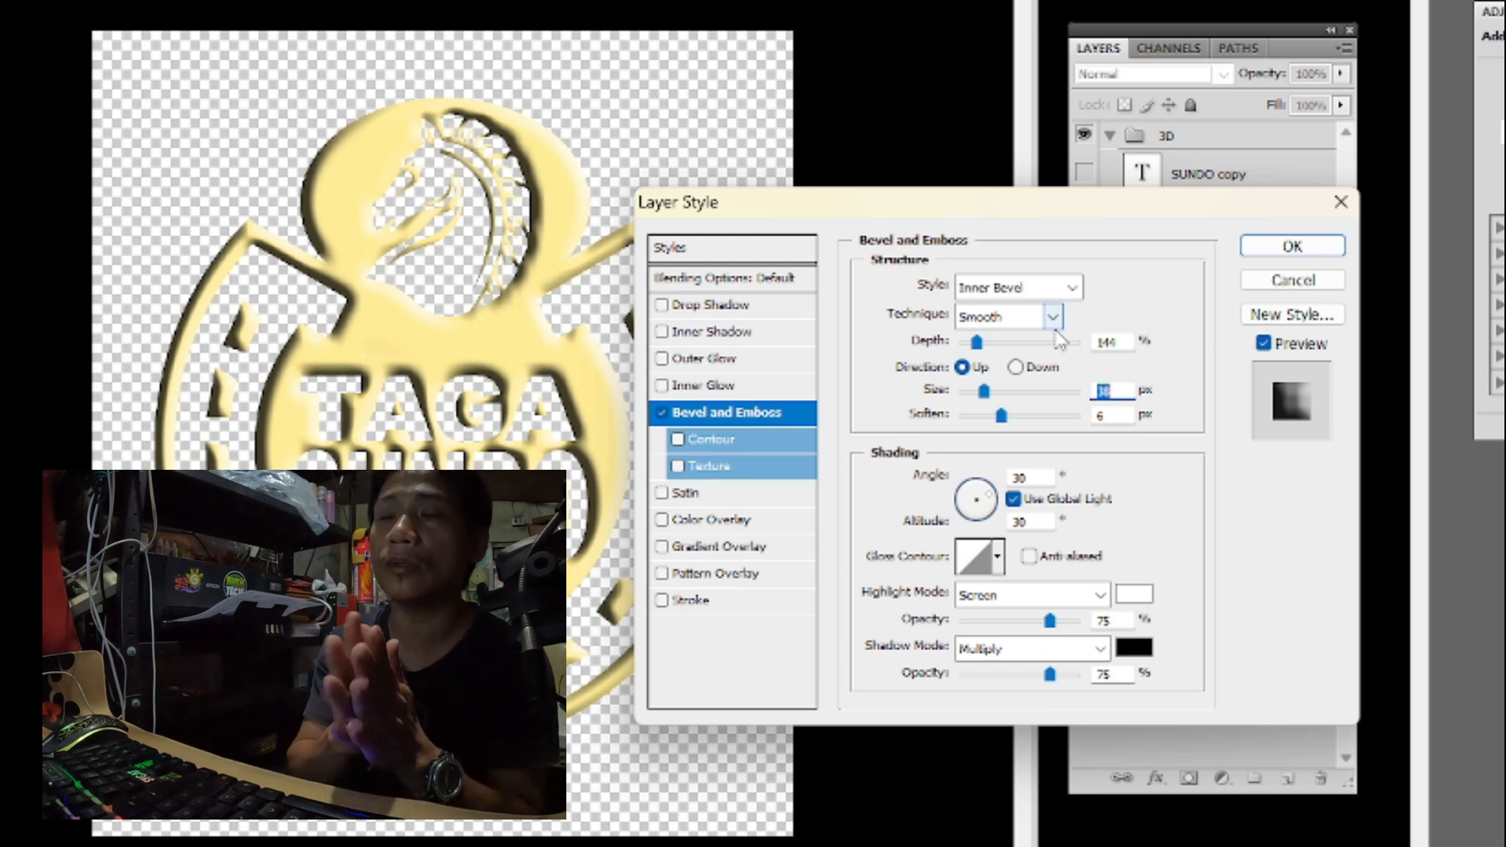
left_click(1280, 250)
Show the BACKGROUND, RED copy 2, SUNDO copy and TAGA copy layers
left_click(1086, 414)
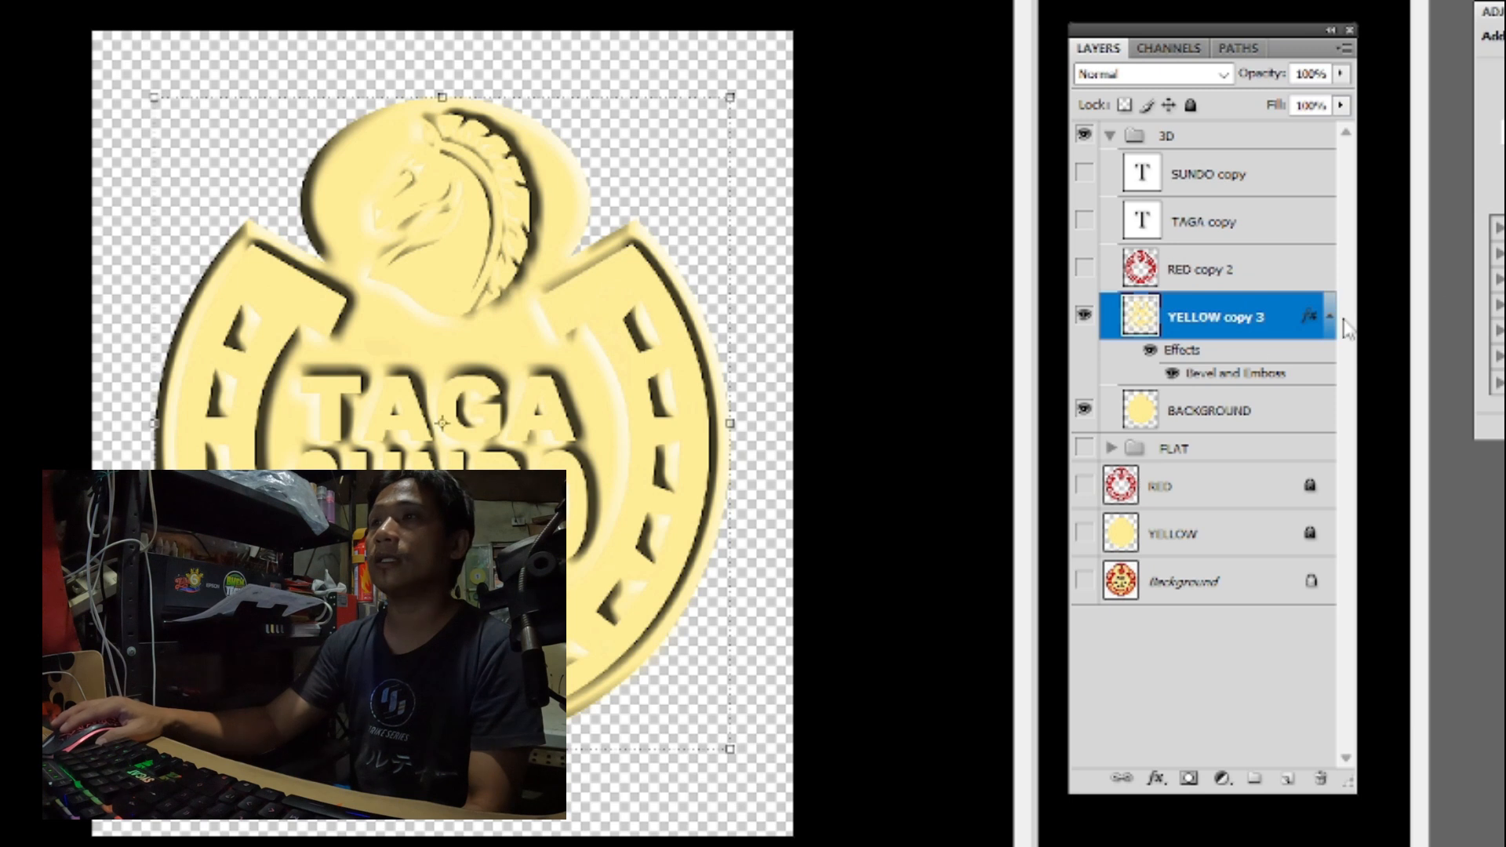
left_click(1084, 269)
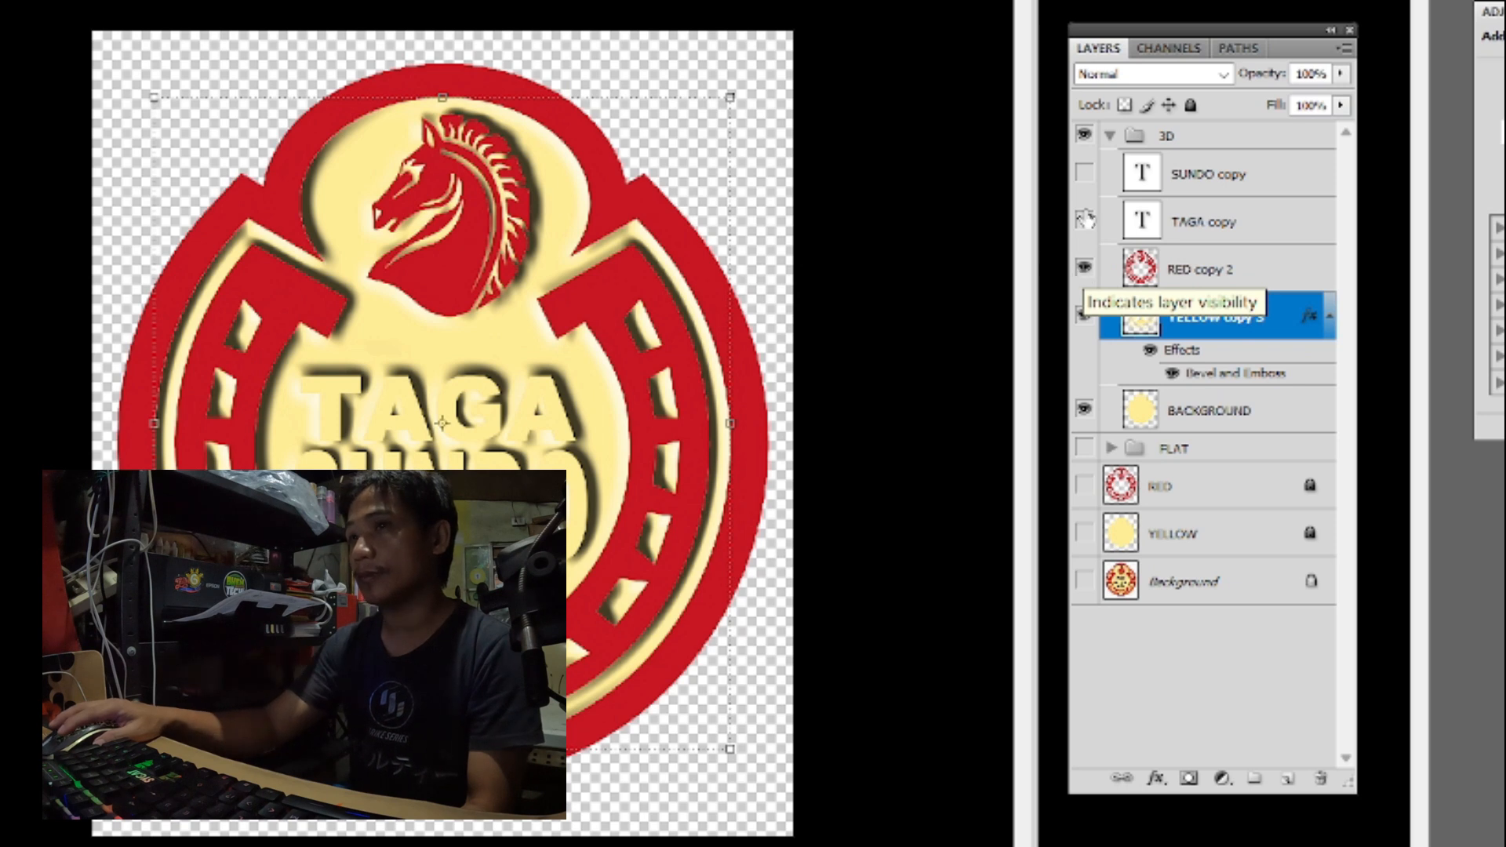
left_click(1084, 174)
left_click(1084, 221)
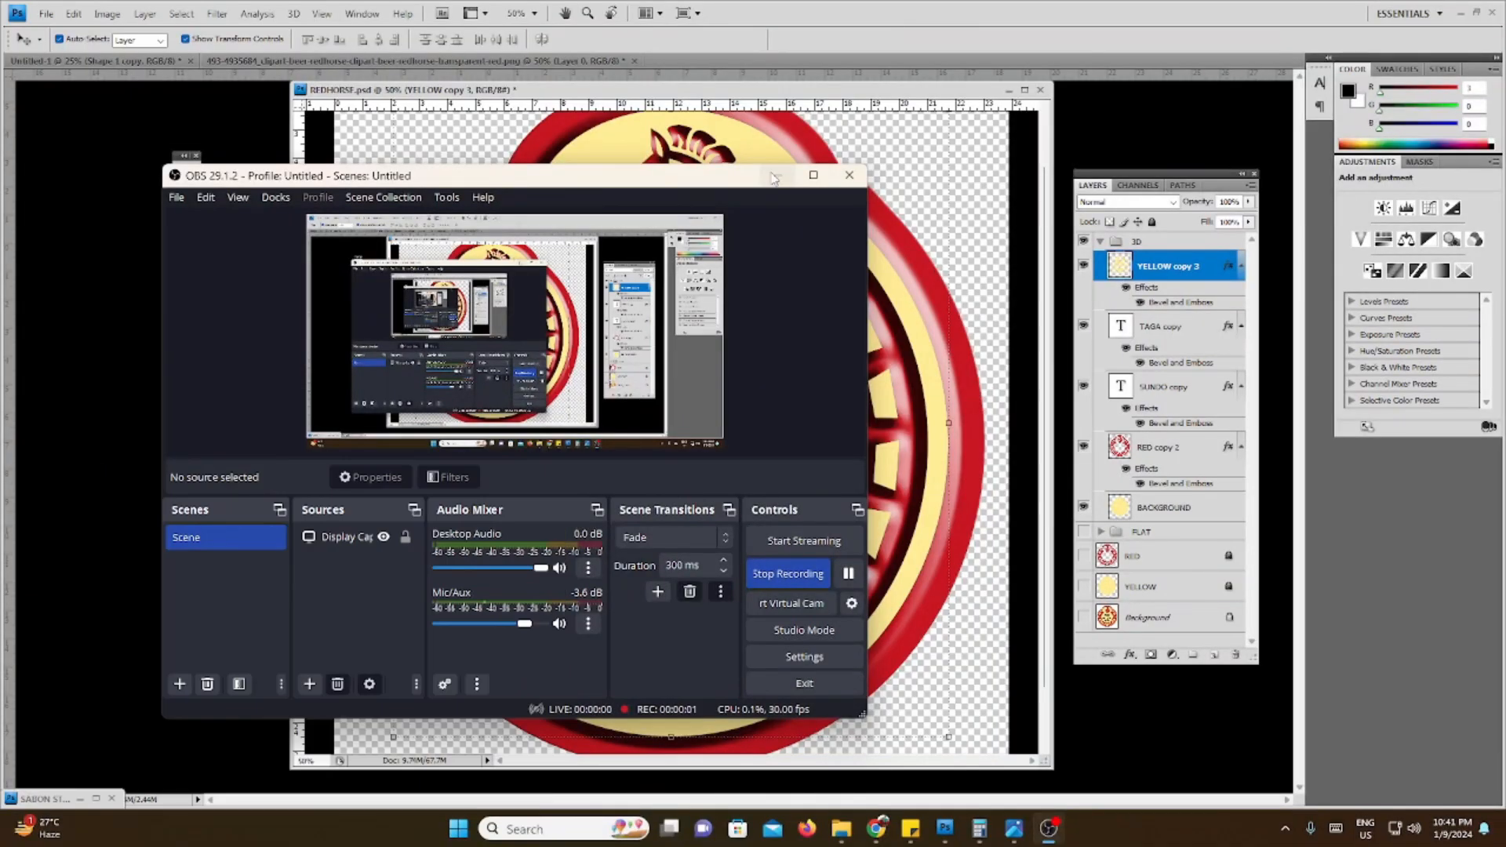
left_click(775, 176)
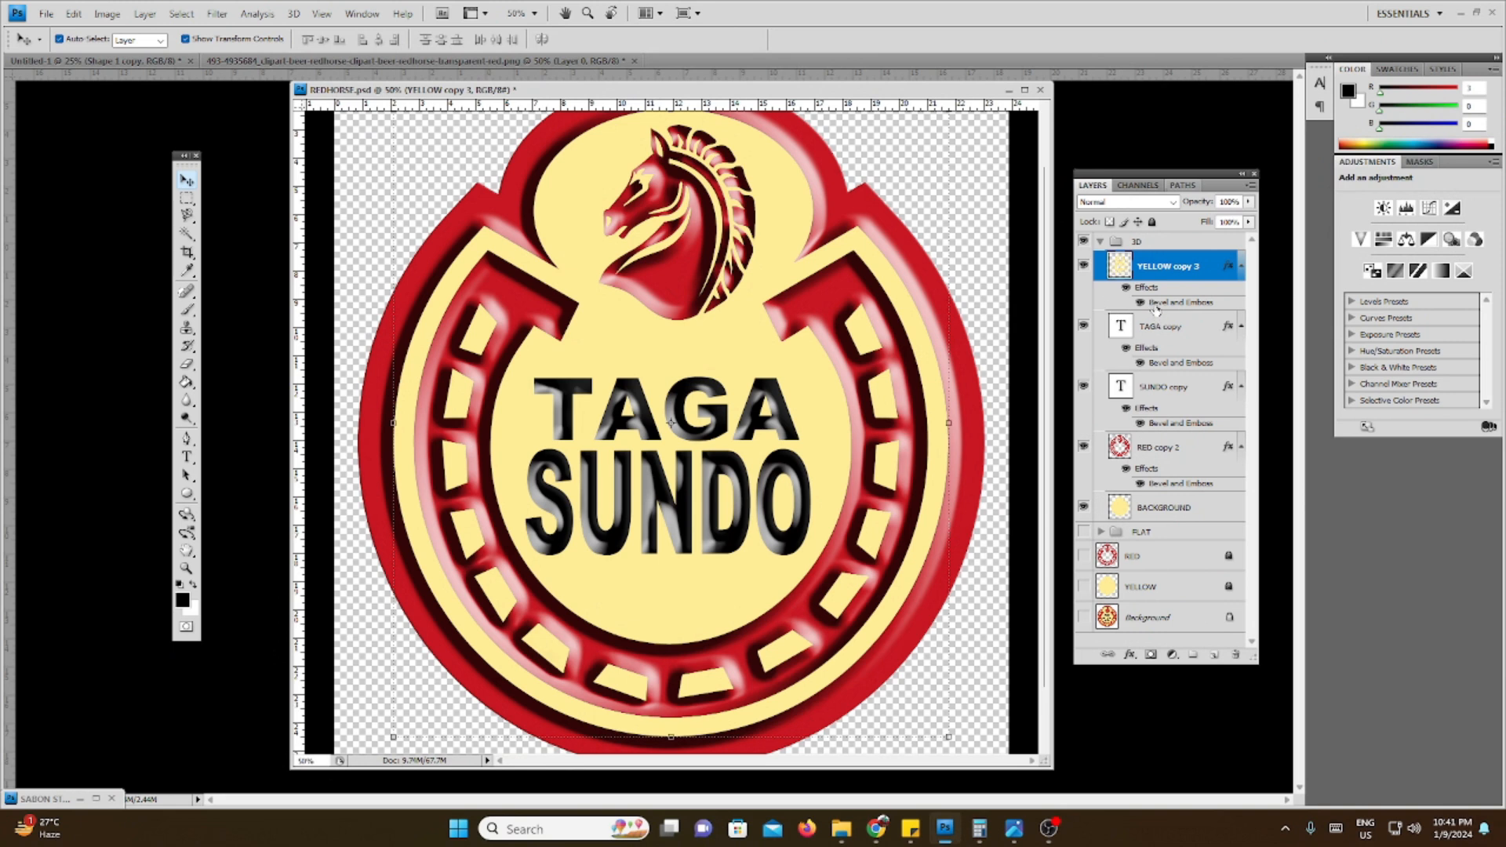
left_click_drag(1158, 312, 1236, 658)
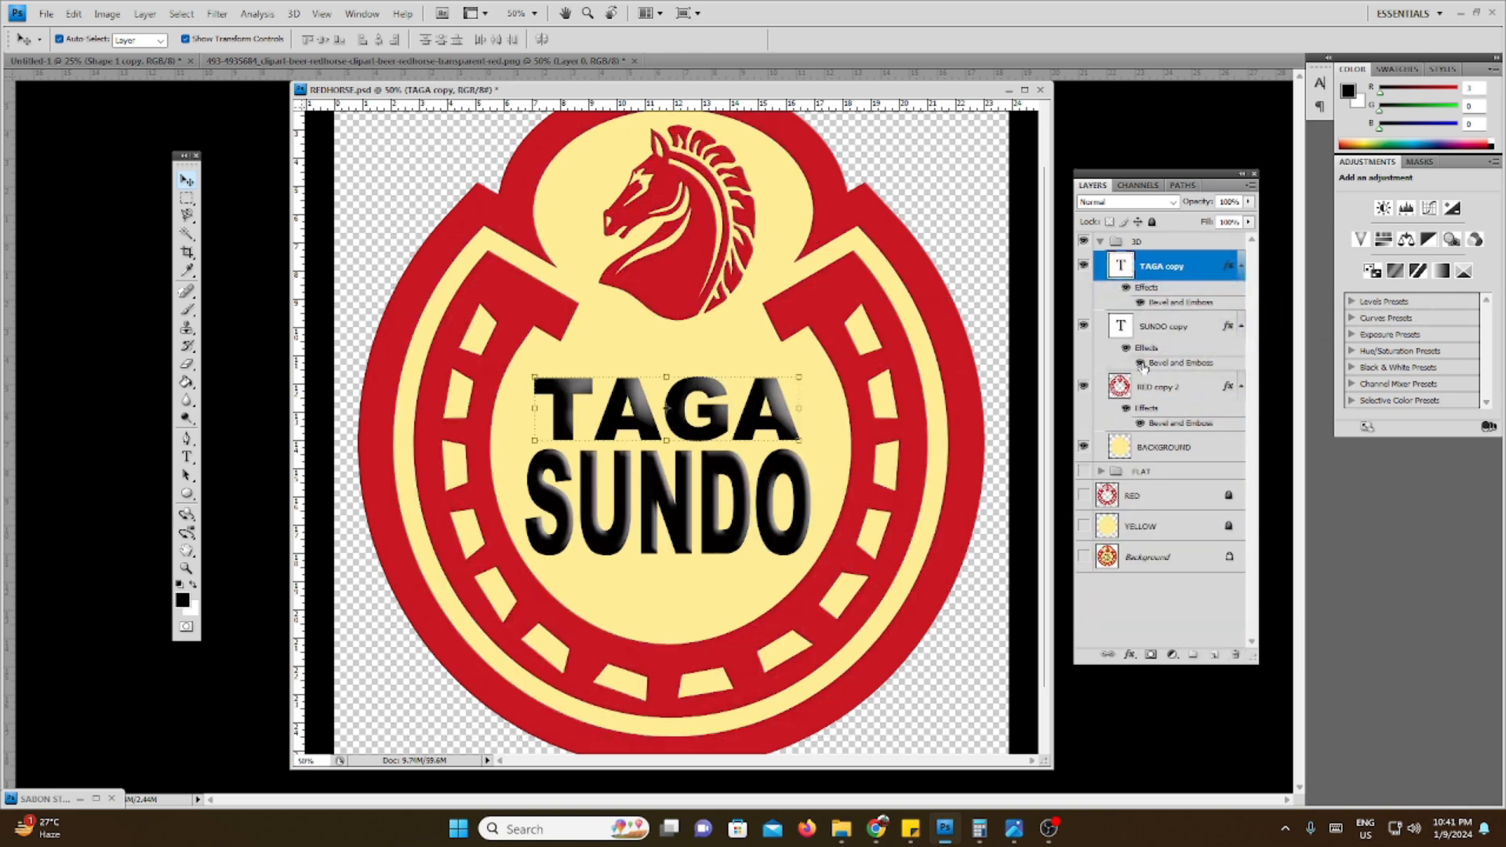
left_click_drag(1160, 367, 1236, 656)
left_click_drag(1172, 312, 1237, 655)
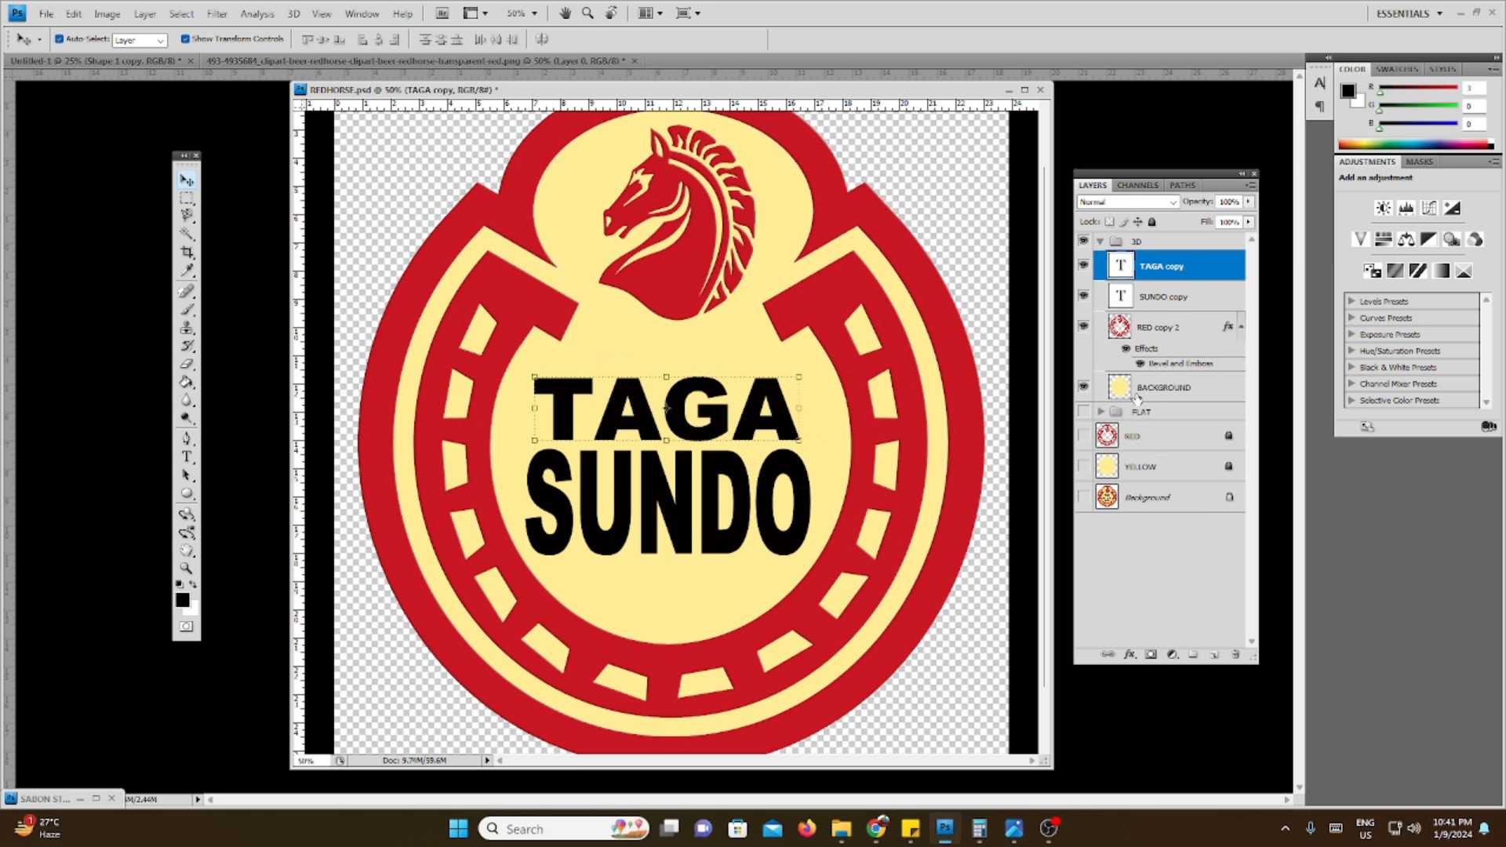
key("ctrl+alt+z")
key("ctrl+alt+z")
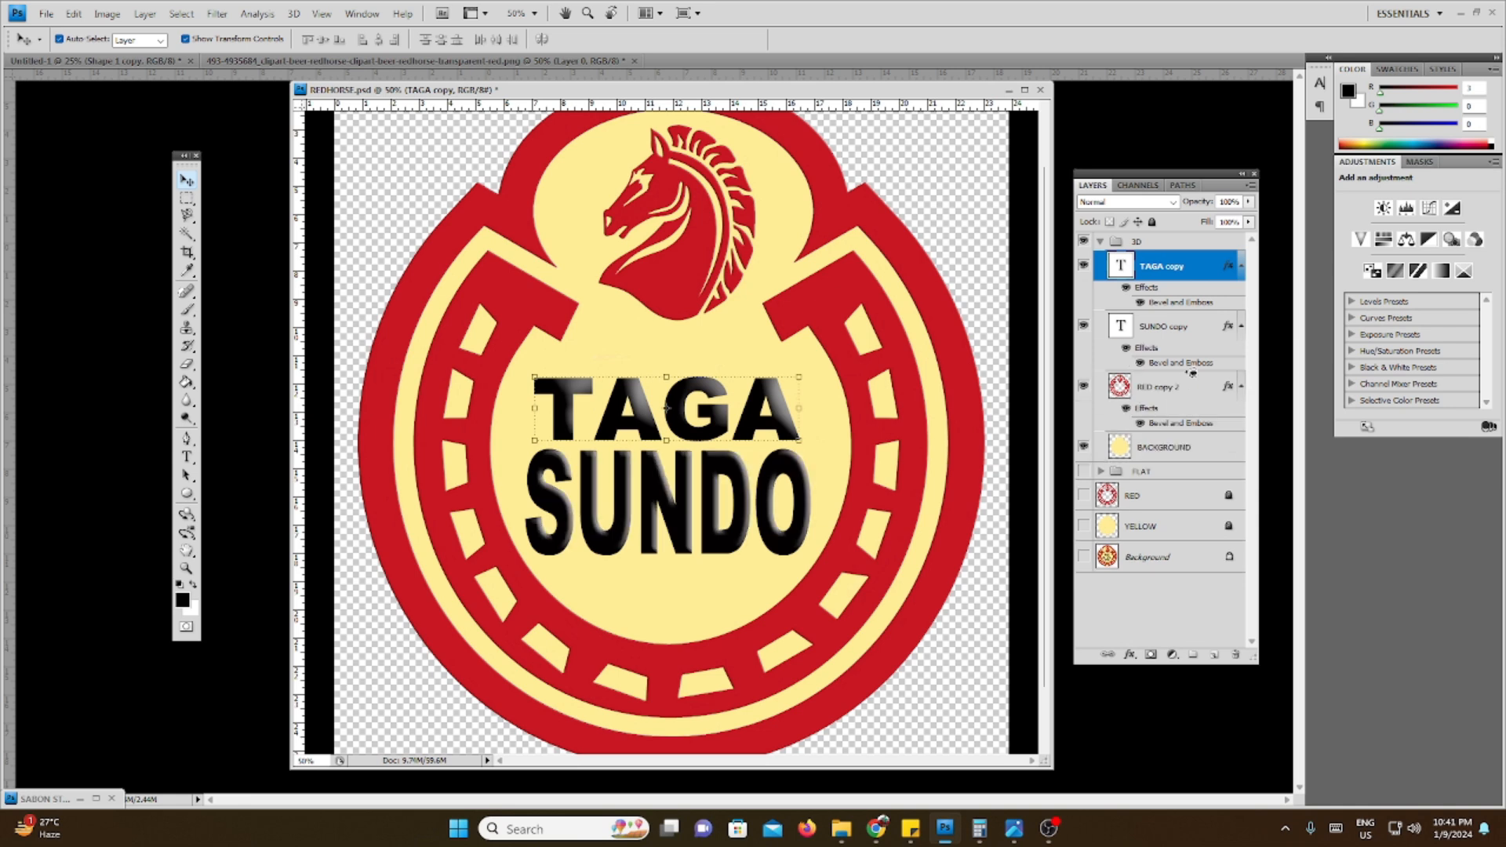
key("ctrl+alt+z")
Remove Bevel and Emboss from the TAGA copy, SUNDO copy and YELLOW copy 3 layers, and place YELLOW copy 3 beneath RED copy 2
left_click_drag(1130, 267, 1235, 654)
left_click_drag(1172, 377, 1237, 655)
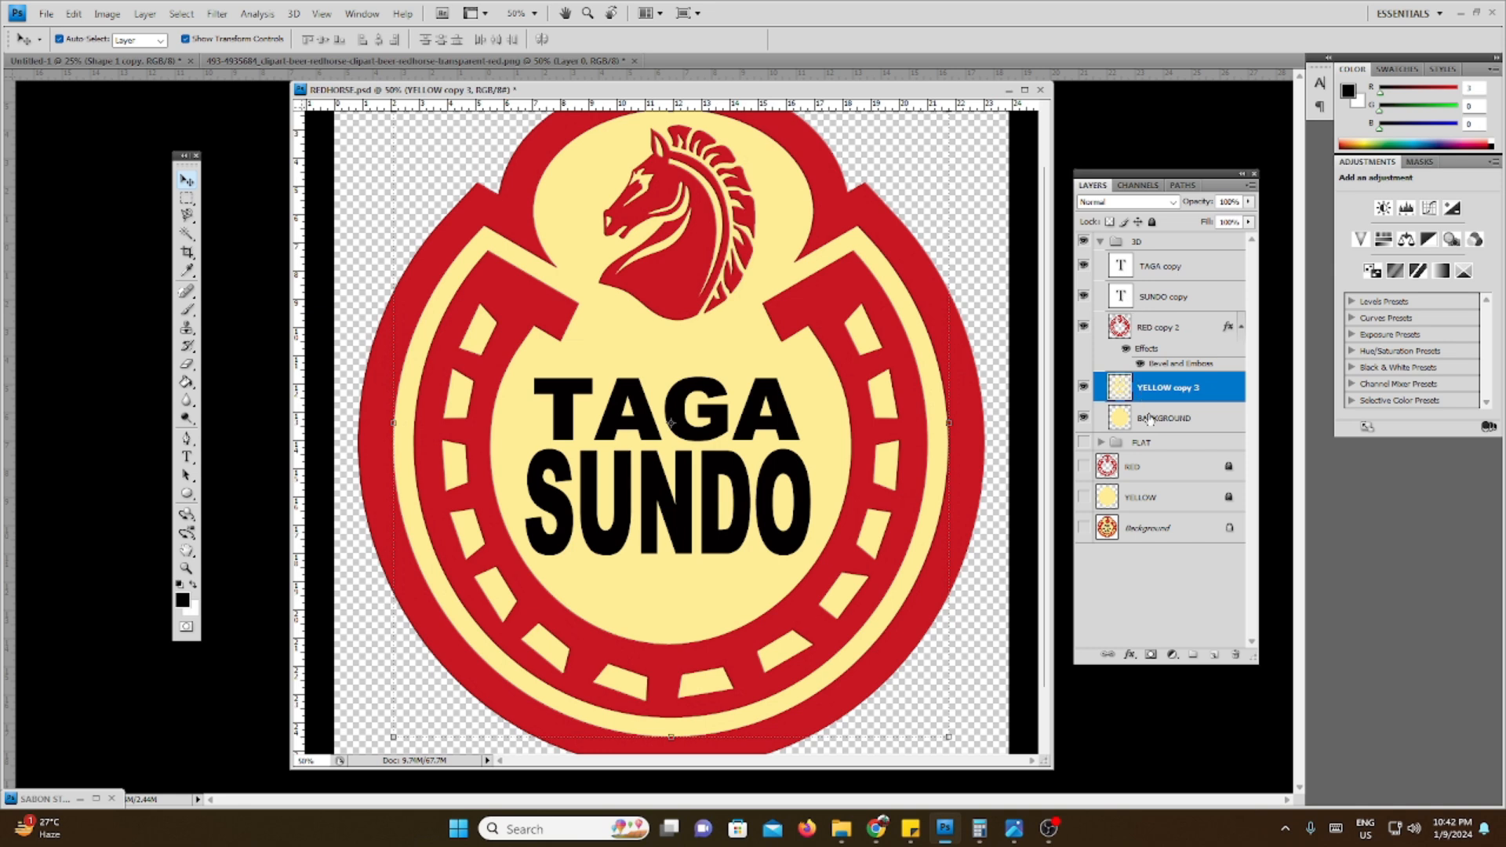
Switch to Chrome to examine the embossed logo on the reference mugs, compare it with the full flat artwork, and return to Photoshop
left_click(875, 837)
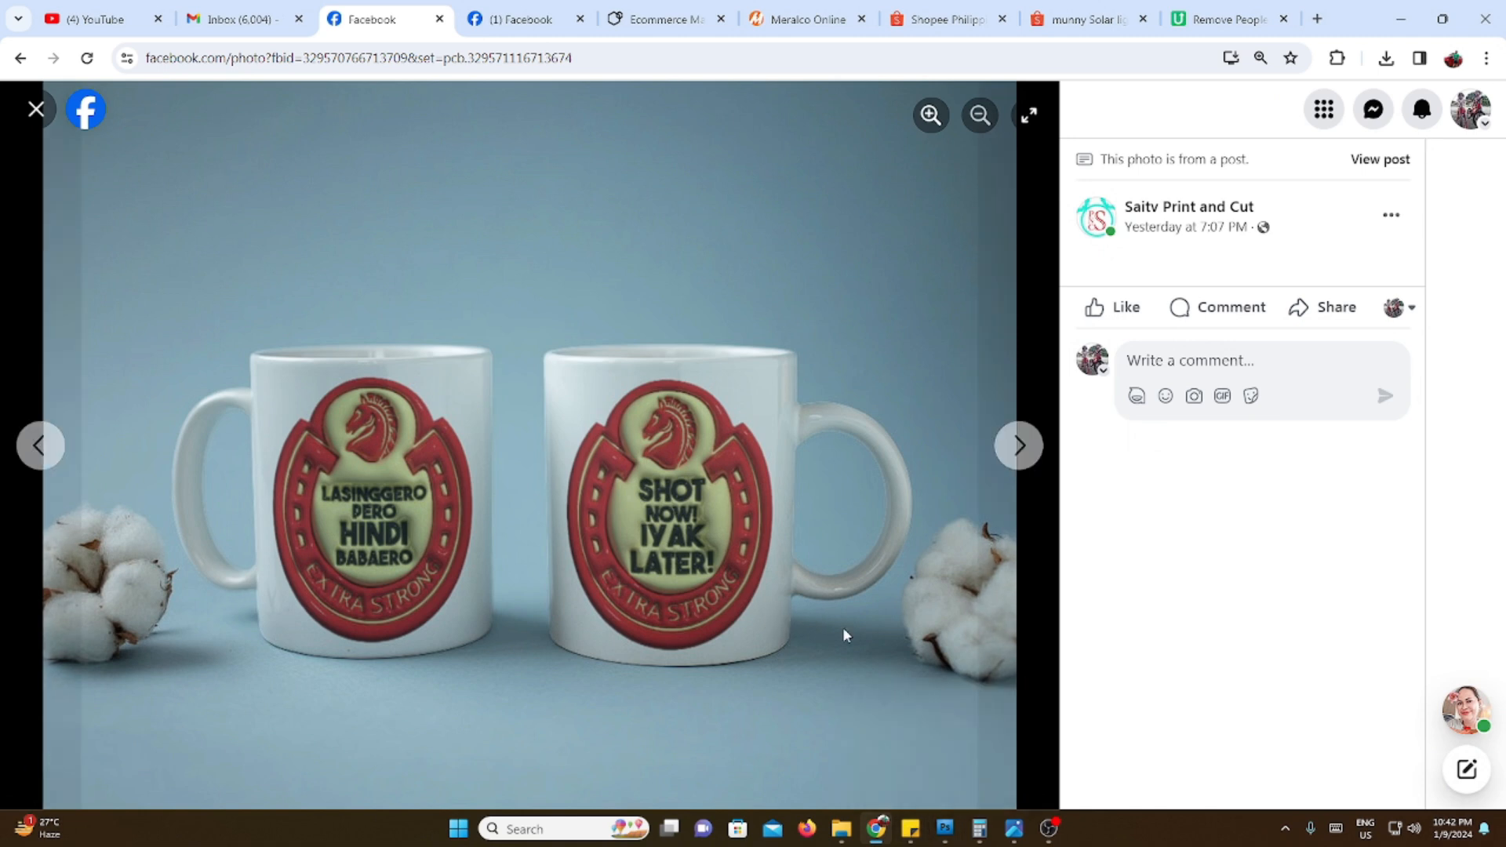
left_click(943, 829)
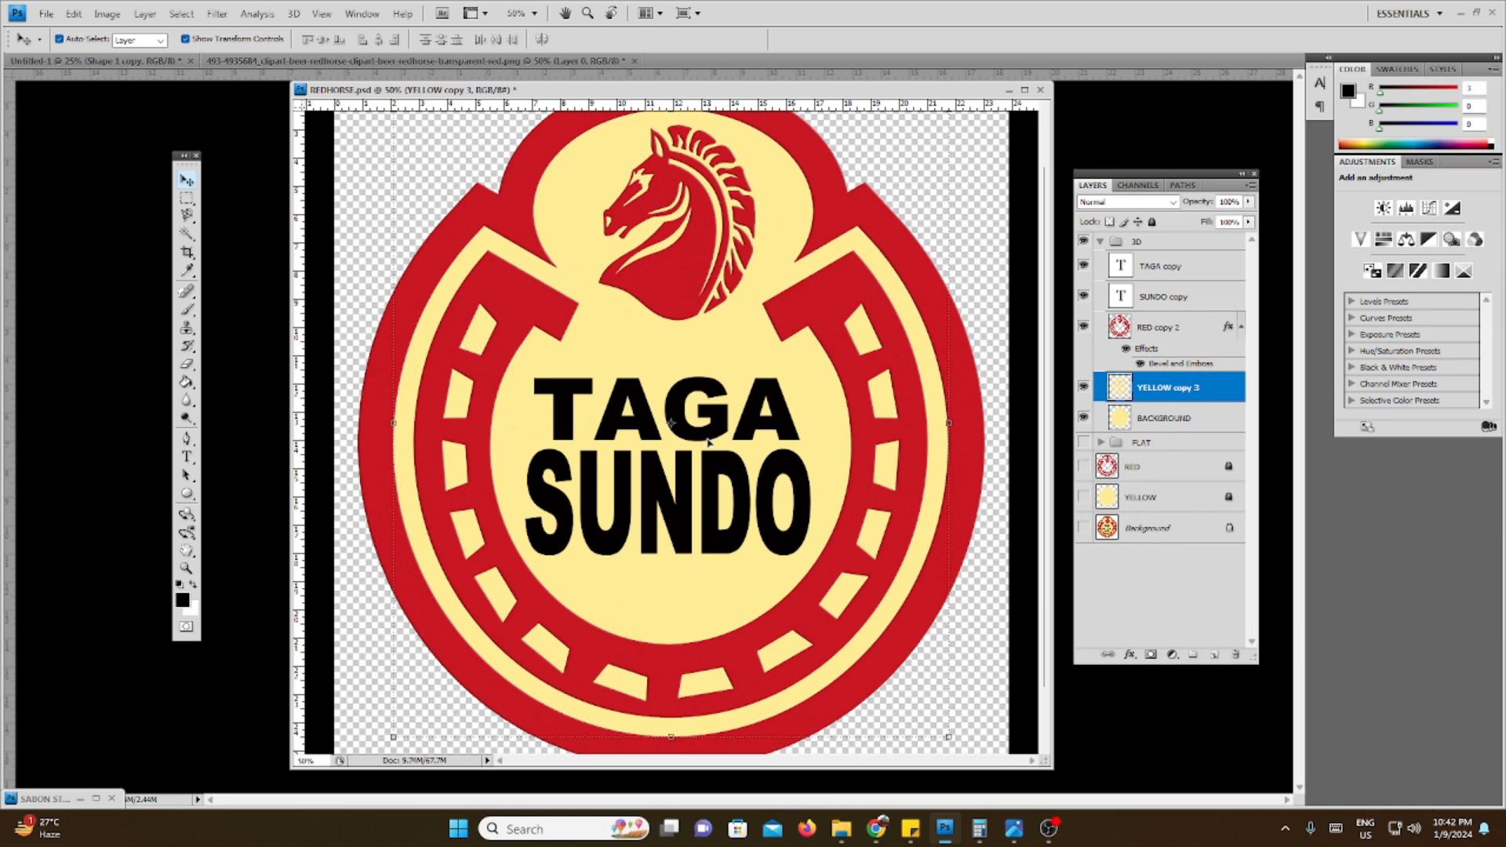
key("ctrl+minus")
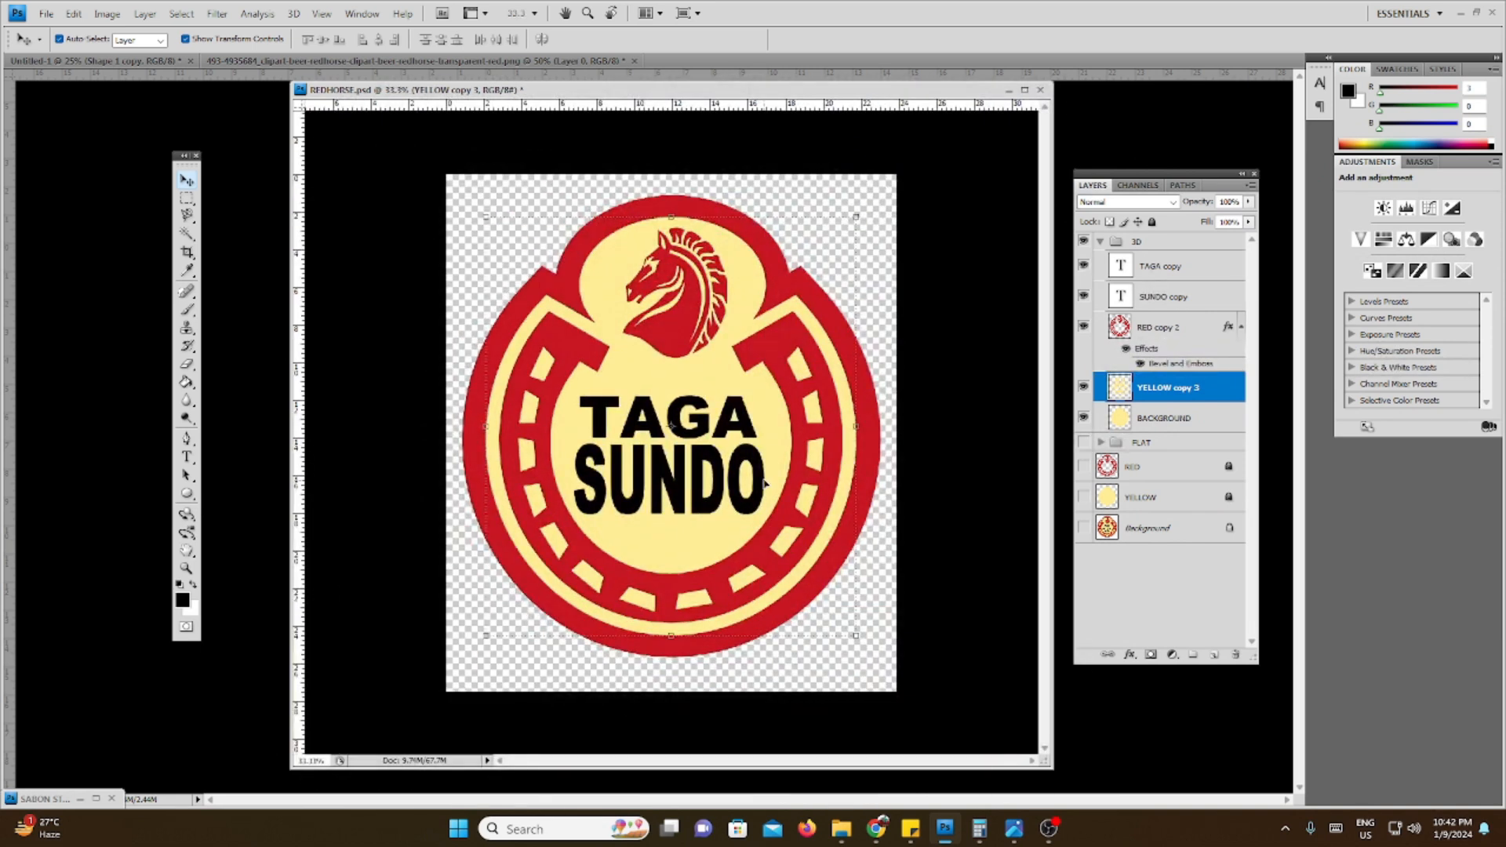
left_click(882, 834)
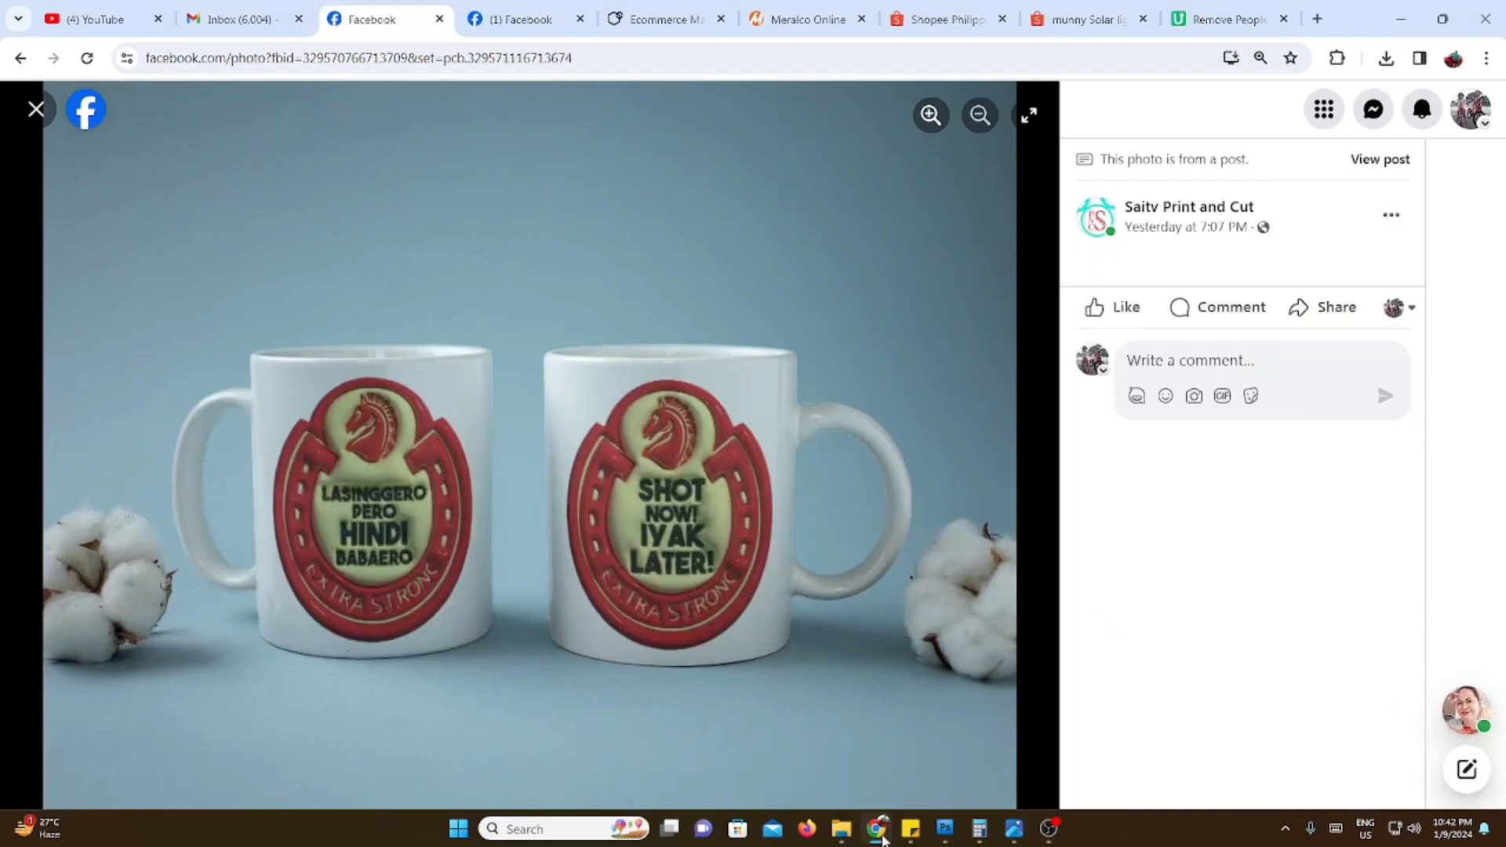
left_click(882, 837)
left_click(882, 838)
left_click(883, 838)
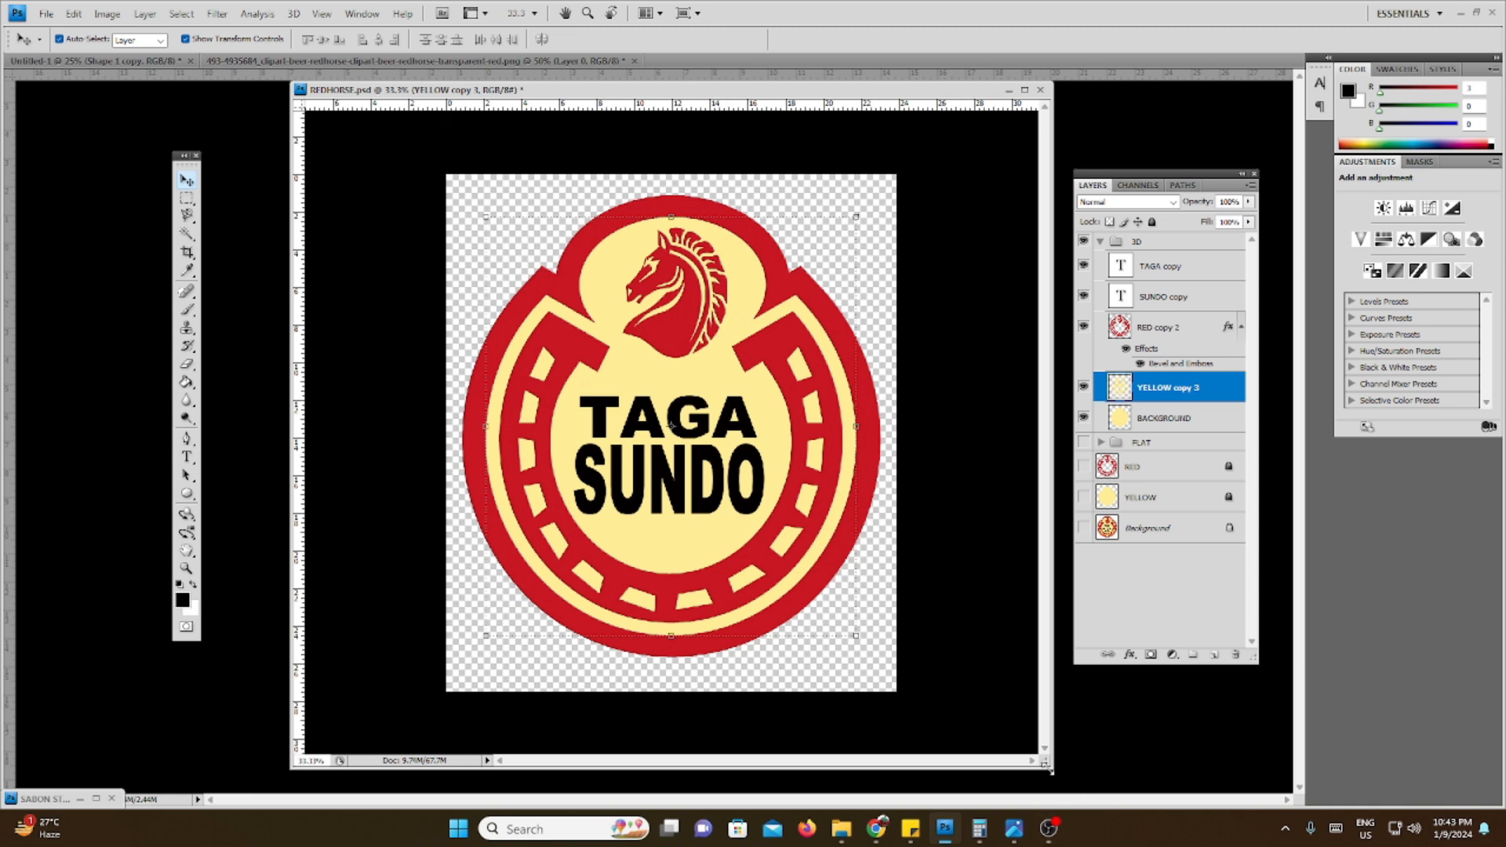
Duplicate the YELLOW copy 3 layer and lock the BACKGROUND layer inside the 3D group
left_click_drag(1047, 767, 1049, 789)
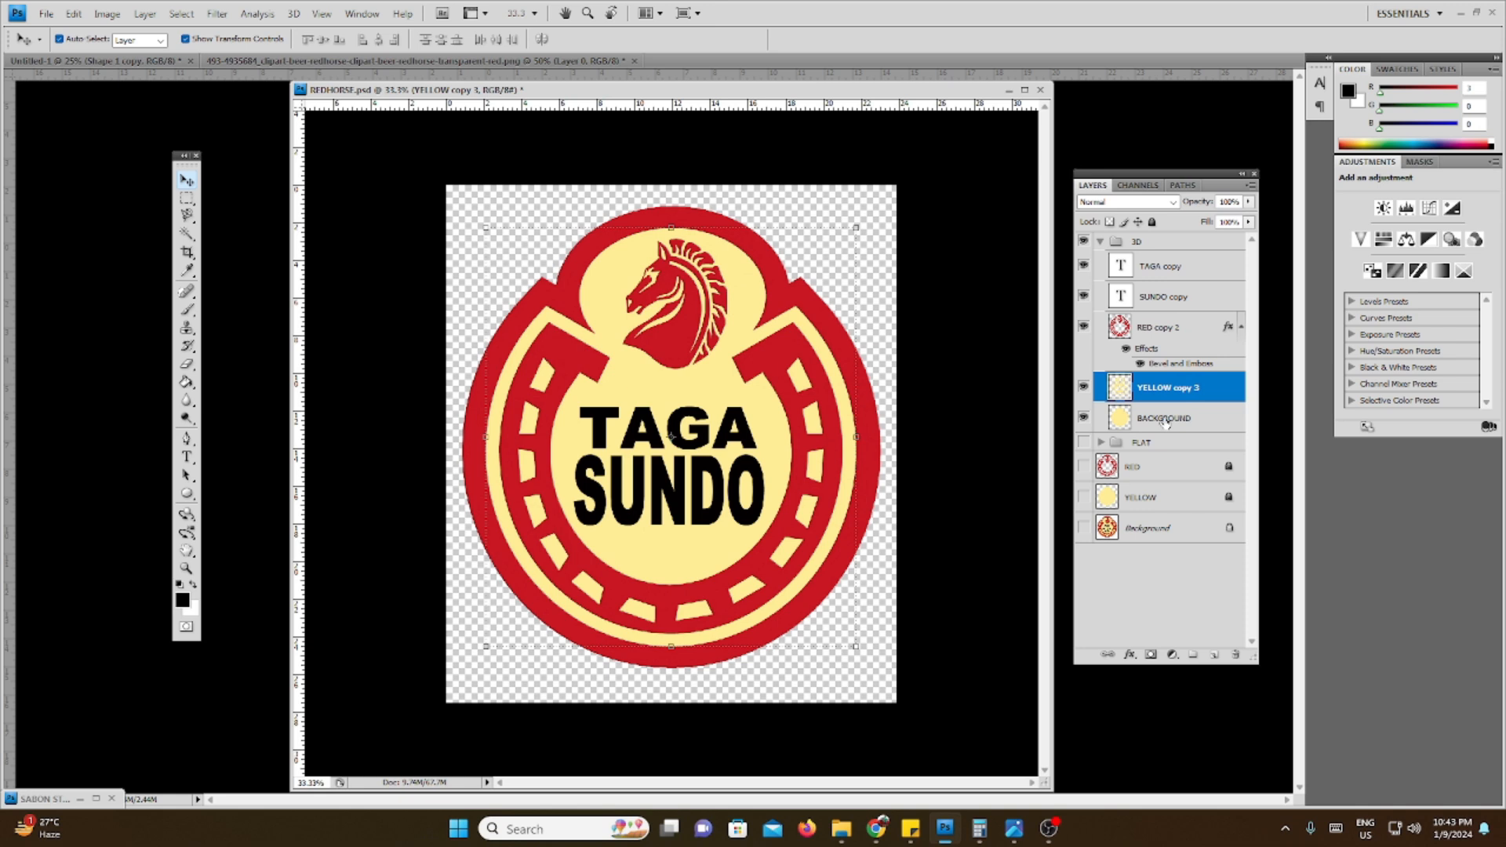
key("ctrl+j")
left_click(1159, 453)
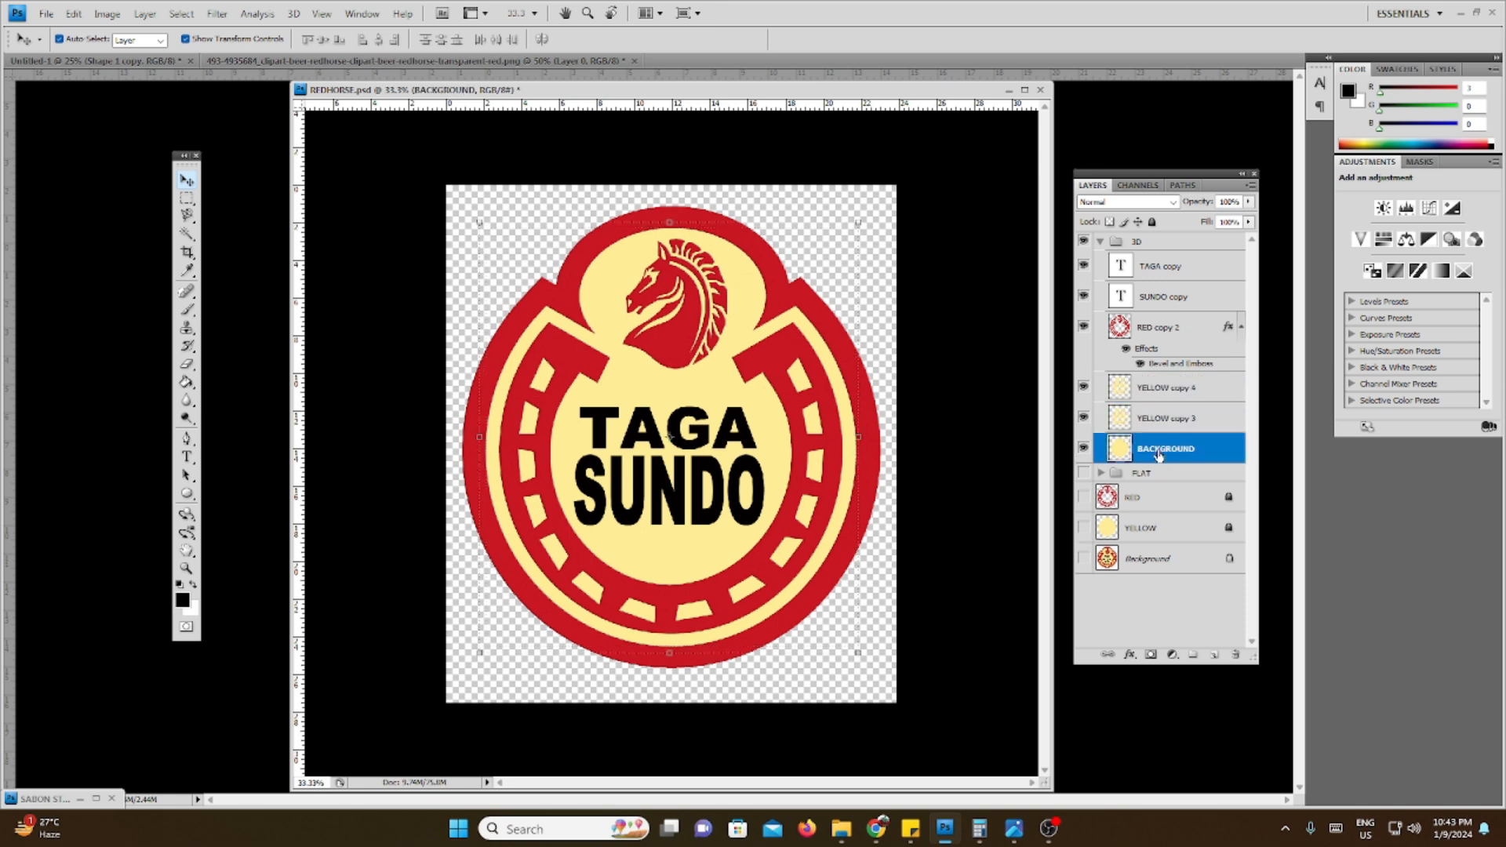
left_click(1152, 223)
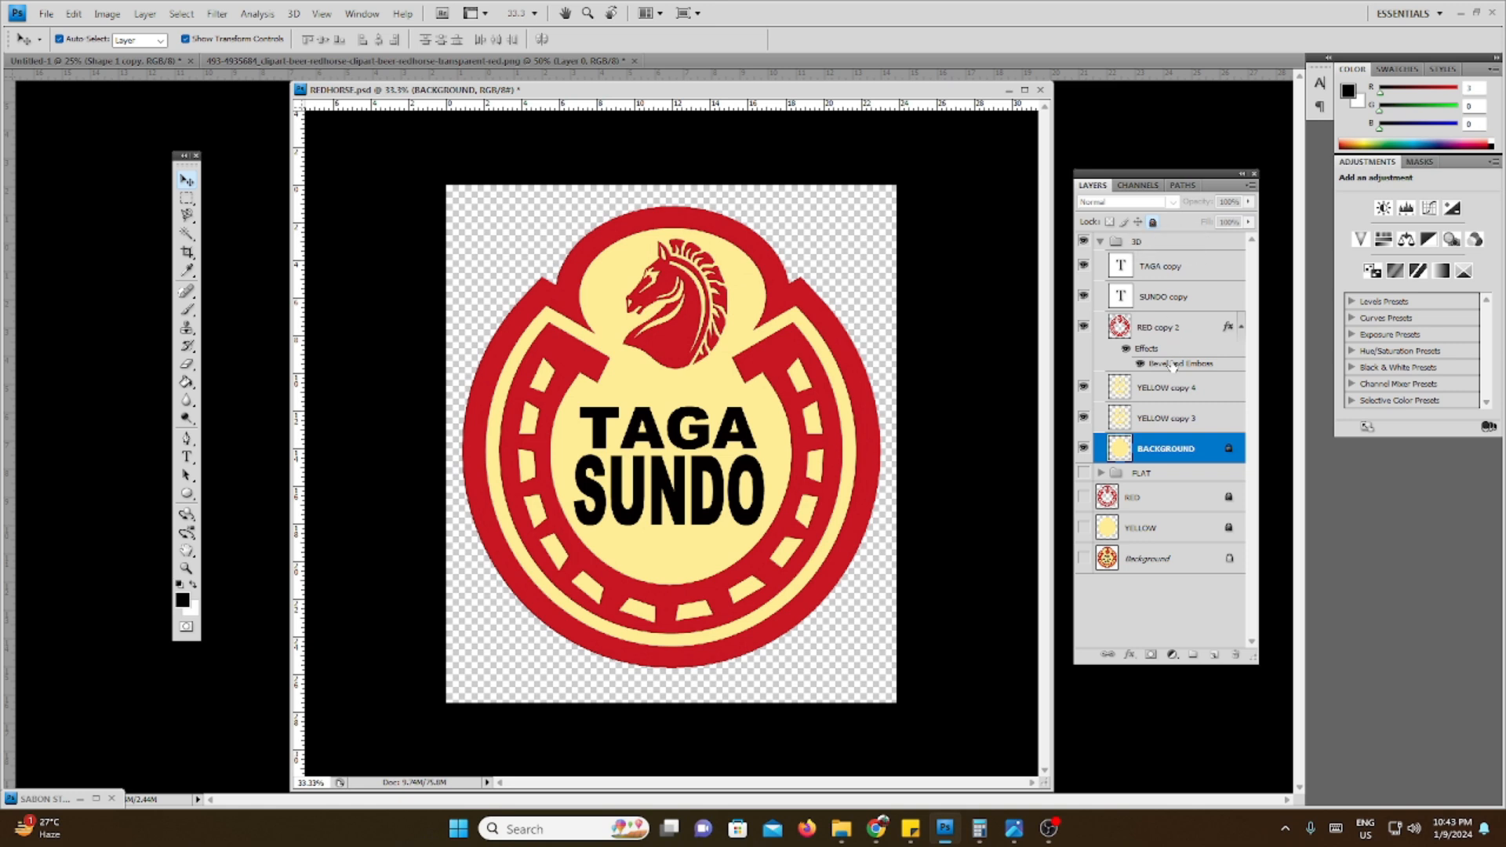
left_click(1142, 392)
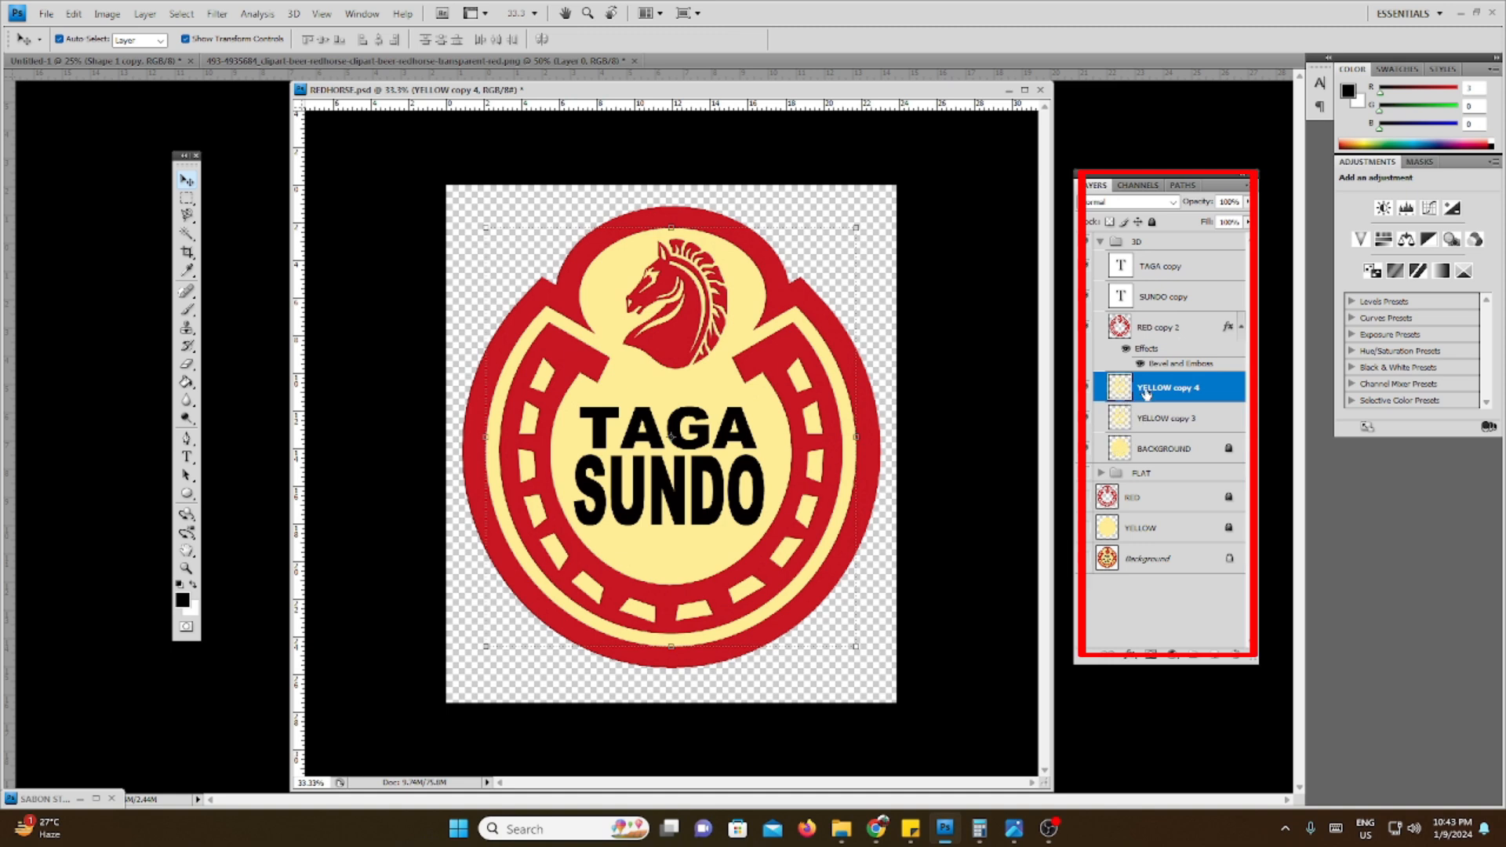
left_click(1127, 659)
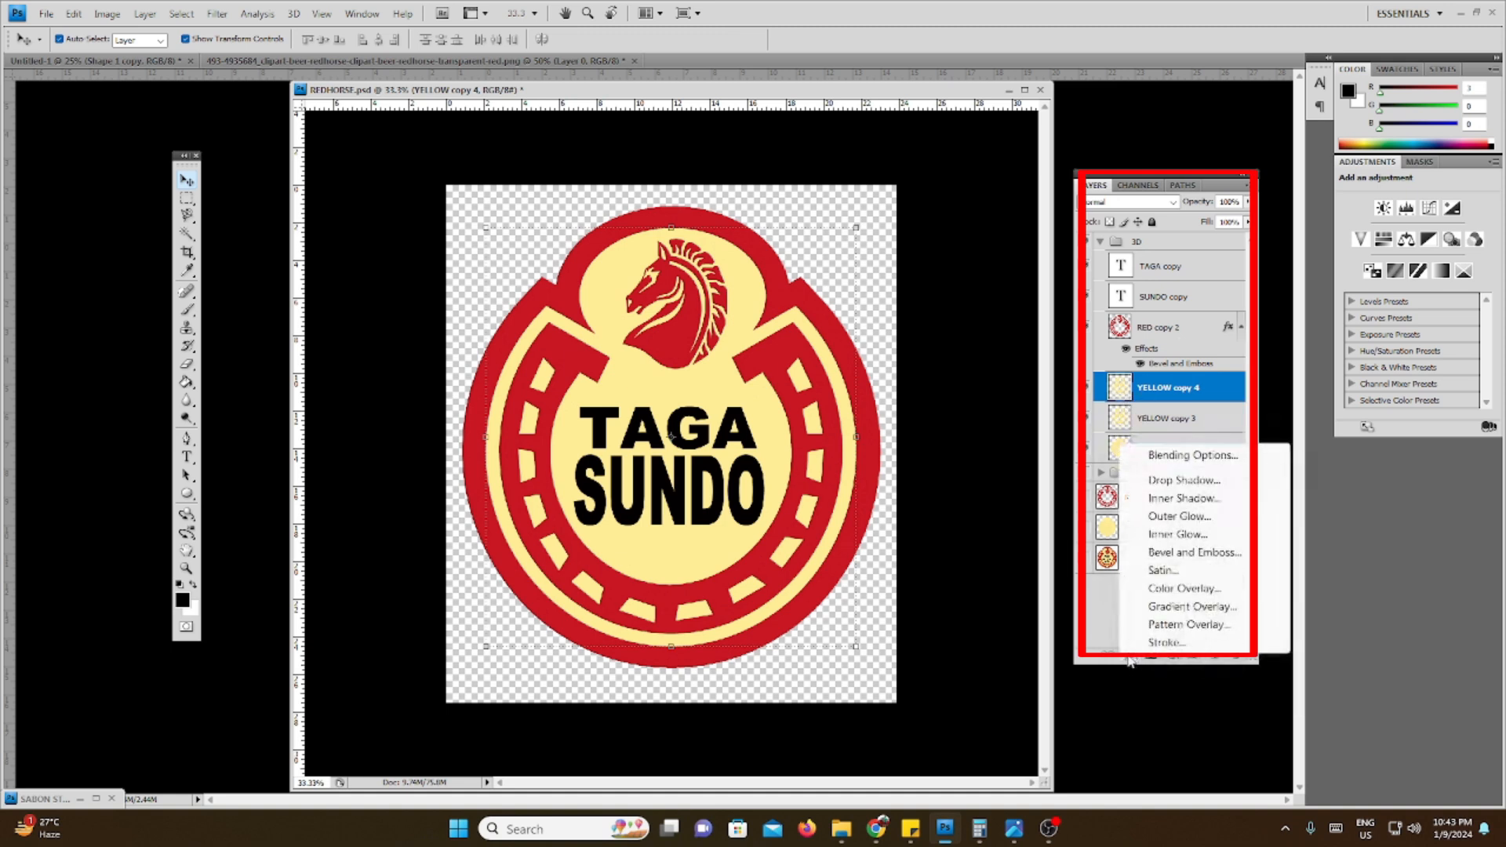
left_click(1191, 554)
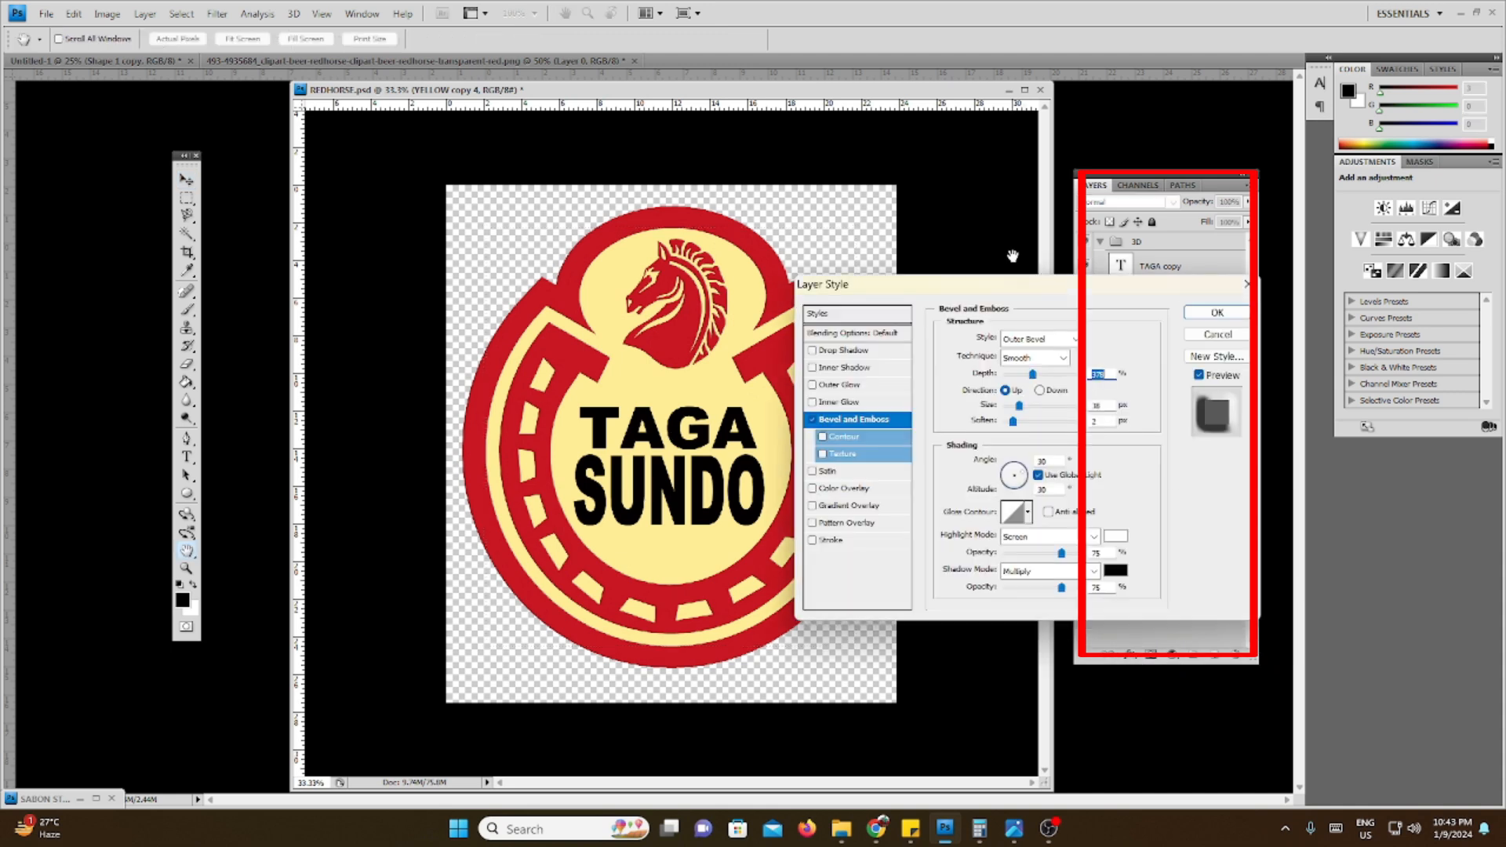
left_click_drag(1035, 291, 488, 166)
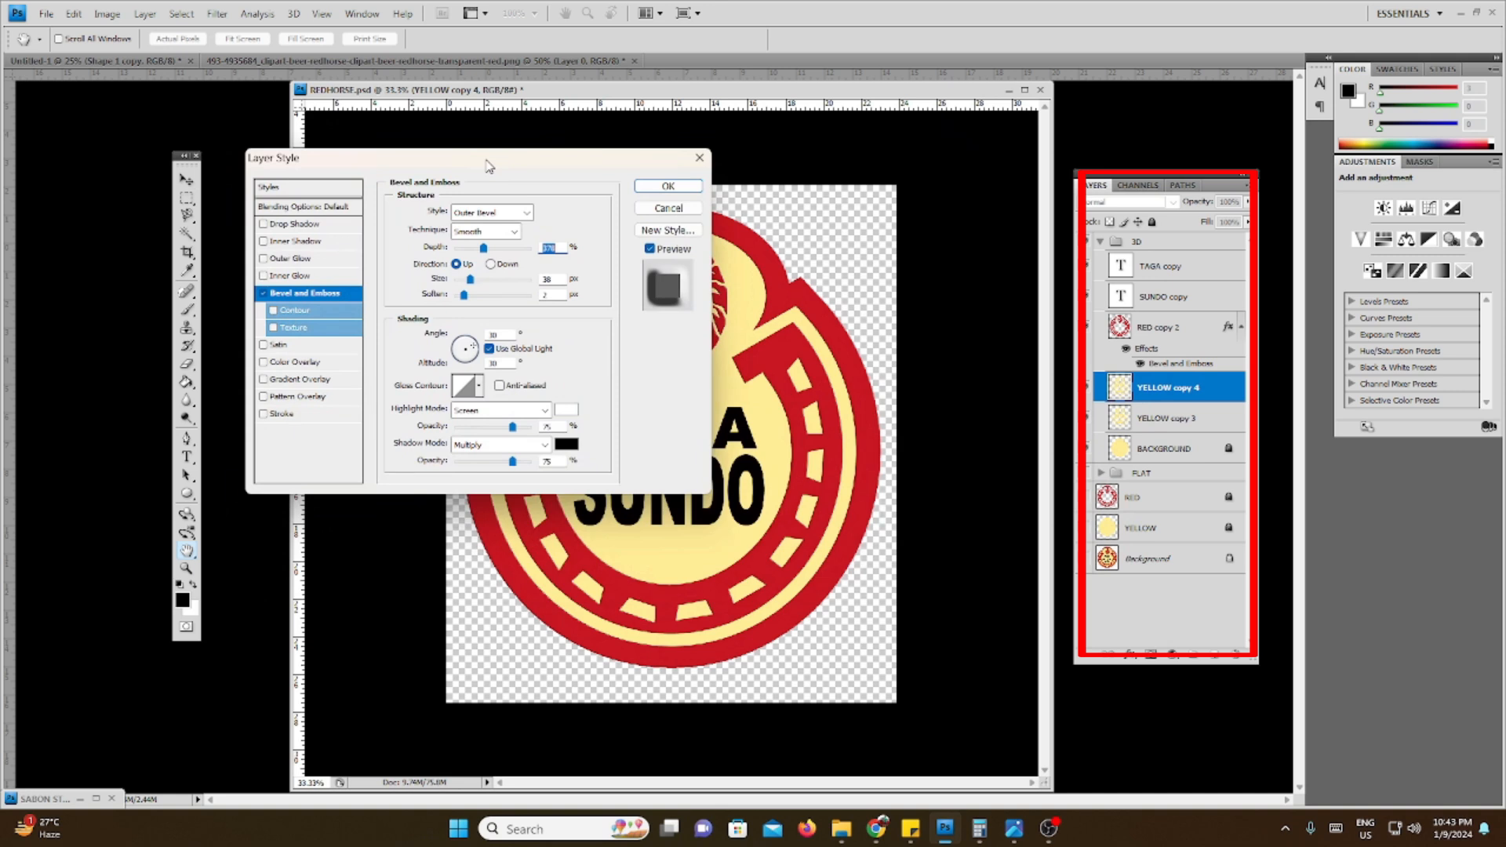
key("Return")
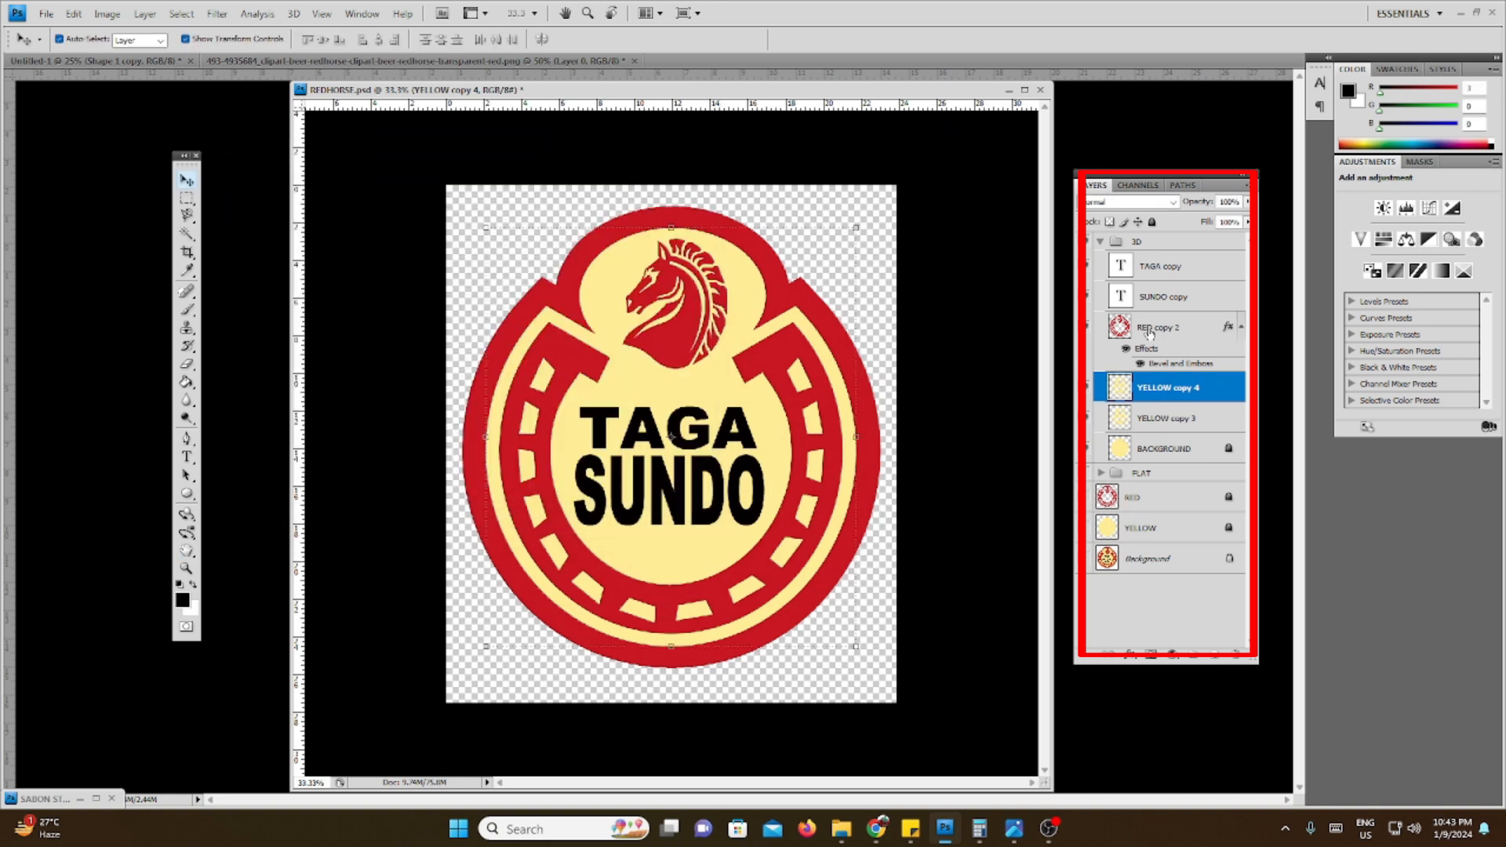
Move the RED copy 2 layer beneath YELLOW copy 3 and hide YELLOW copy 3
left_click(1138, 336)
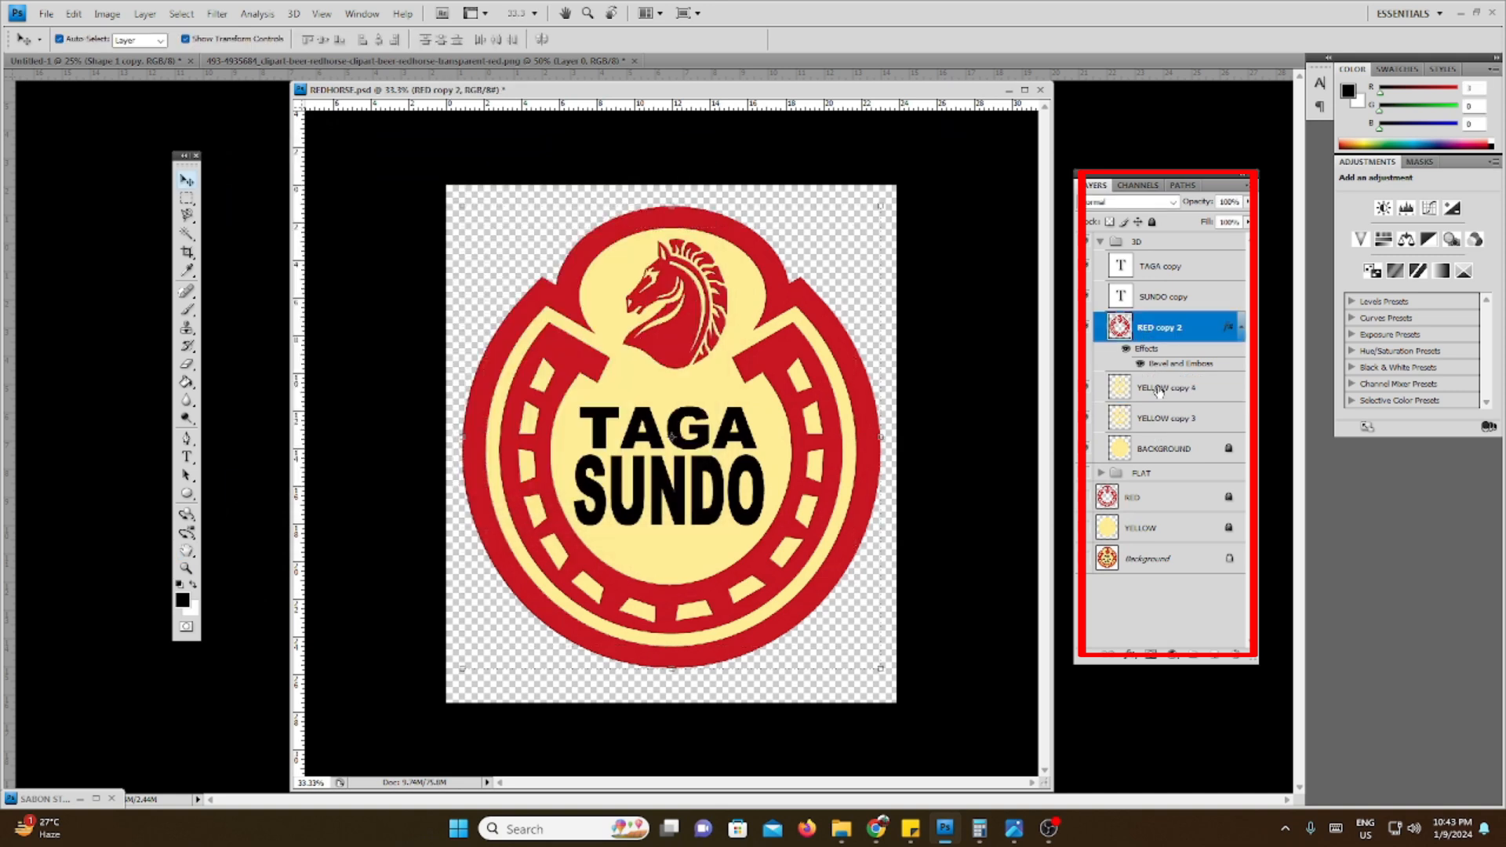
left_click_drag(1137, 327, 1139, 422)
left_click(1150, 329)
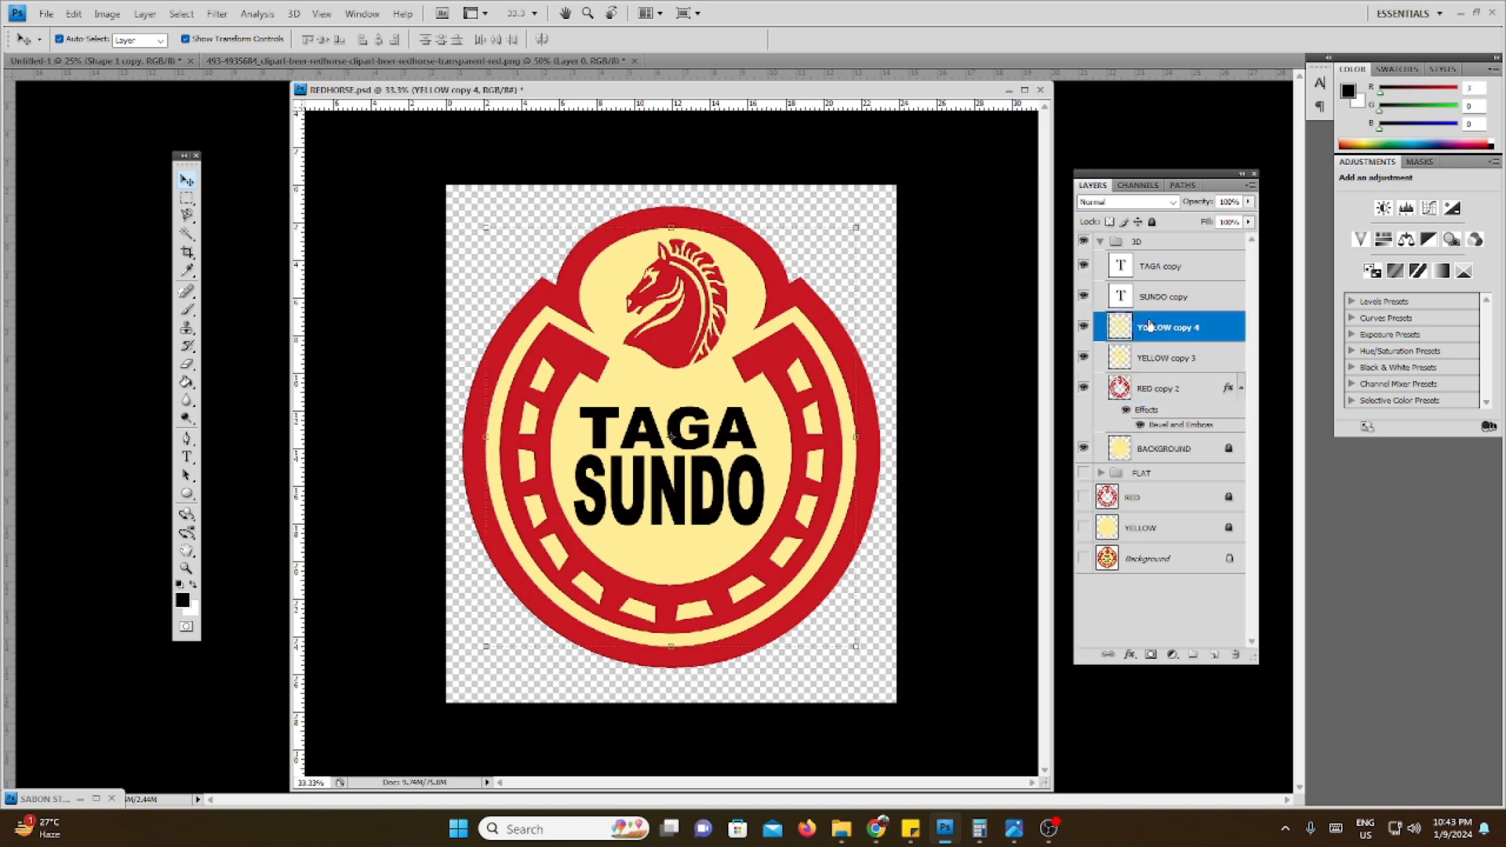
left_click(1095, 361)
left_click(1084, 357)
Apply Bevel and Emboss to YELLOW copy 4 with Outer Bevel, Smooth, depth 378%, size 38 px and soften 2 px
left_click(1151, 327)
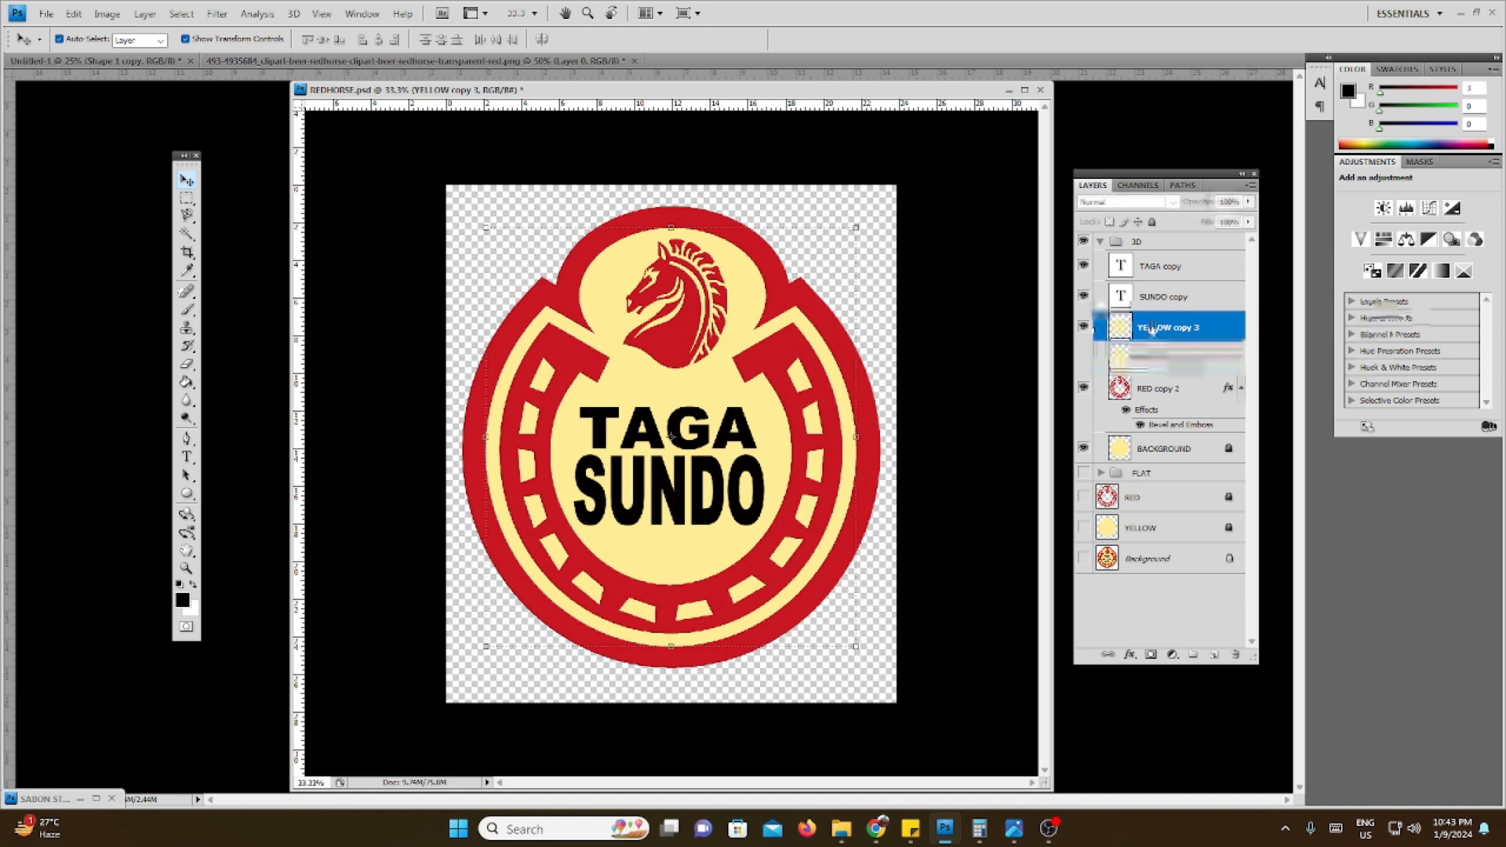
left_click(1130, 655)
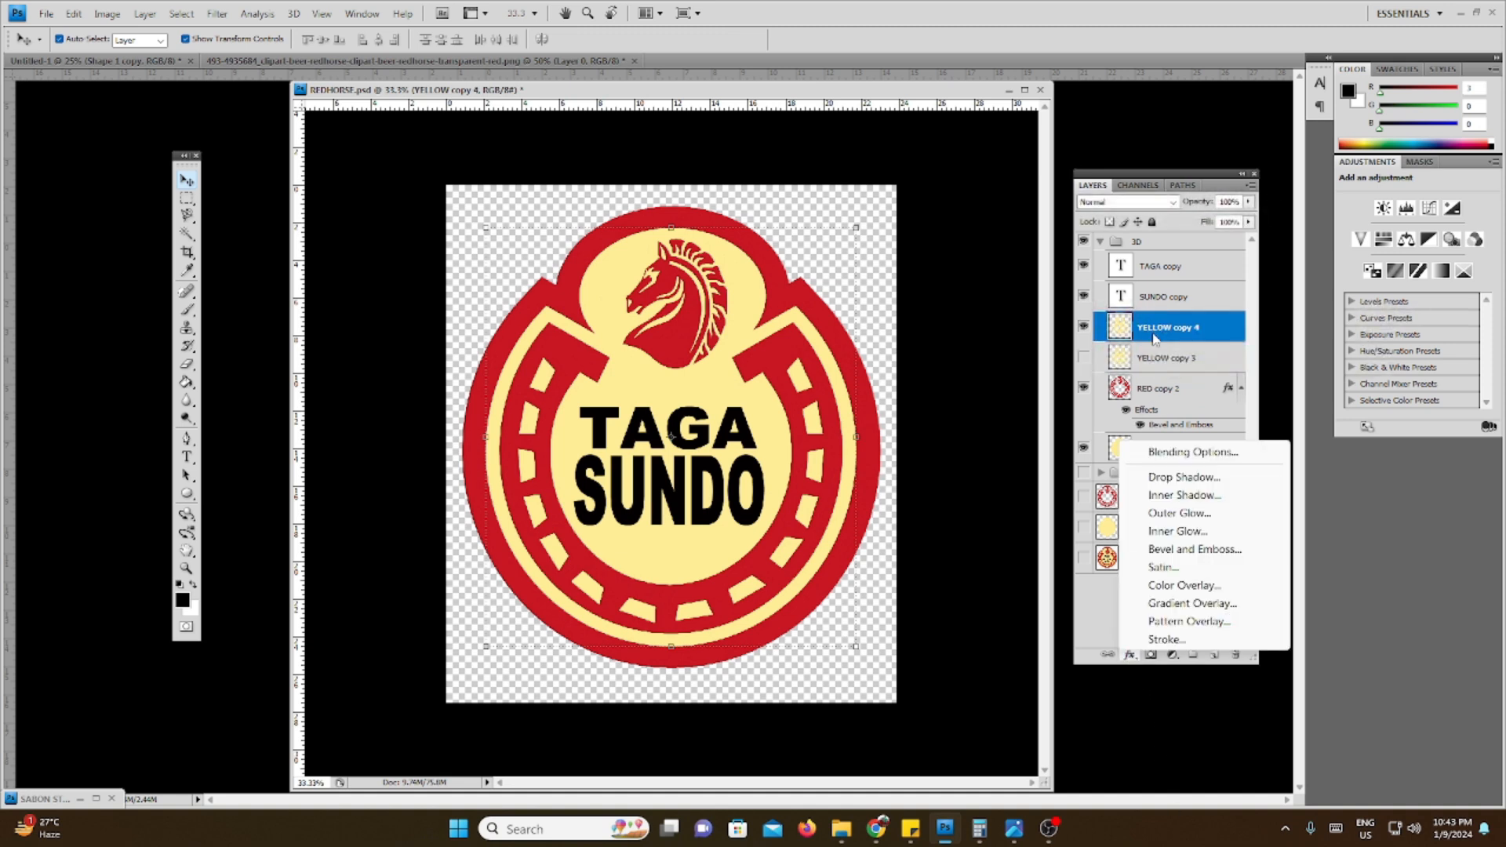
left_click(1182, 552)
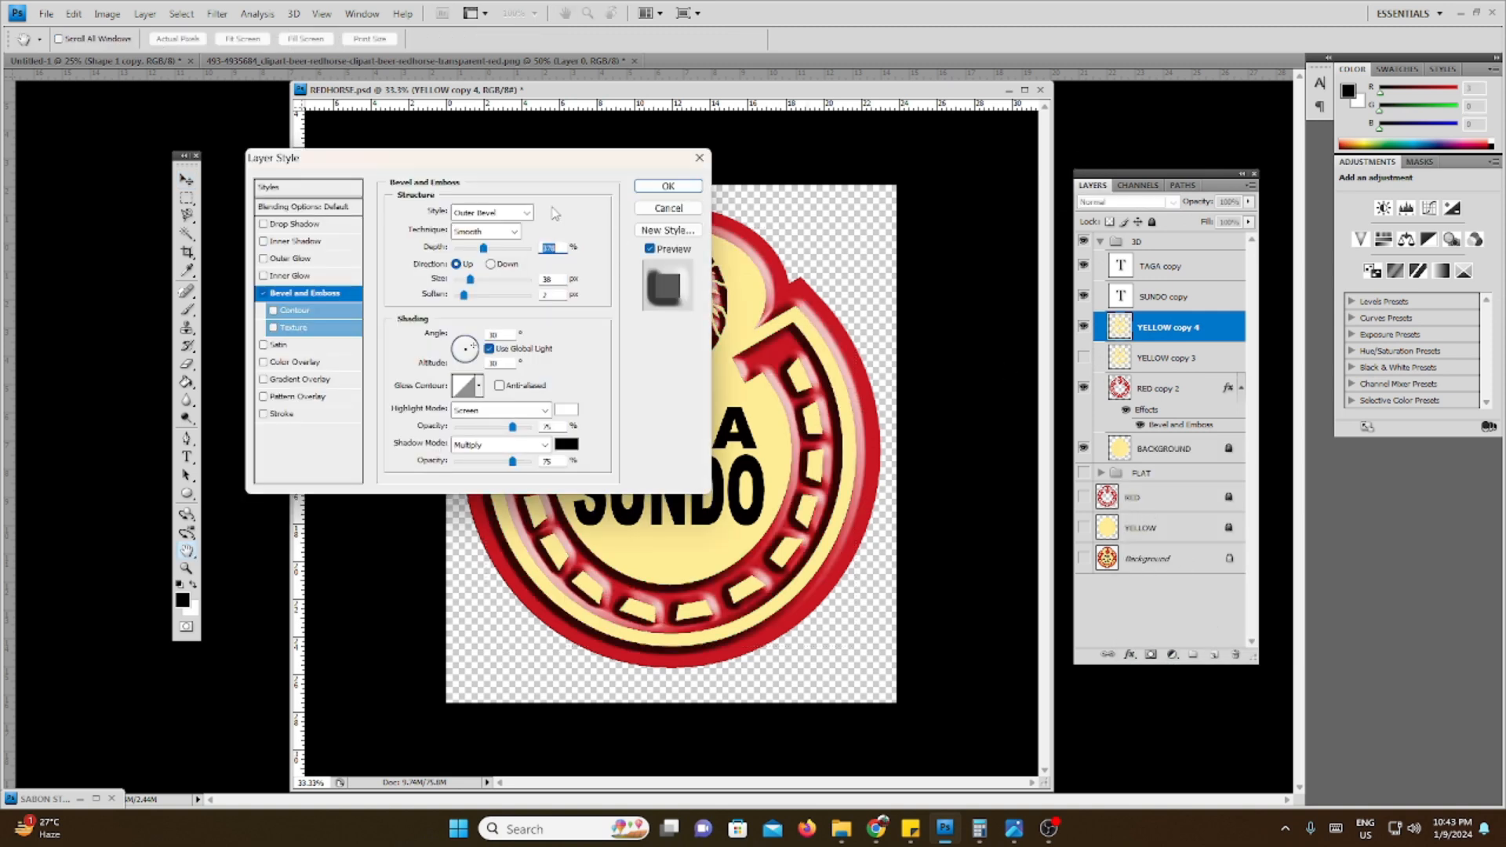
left_click_drag(527, 168, 371, 177)
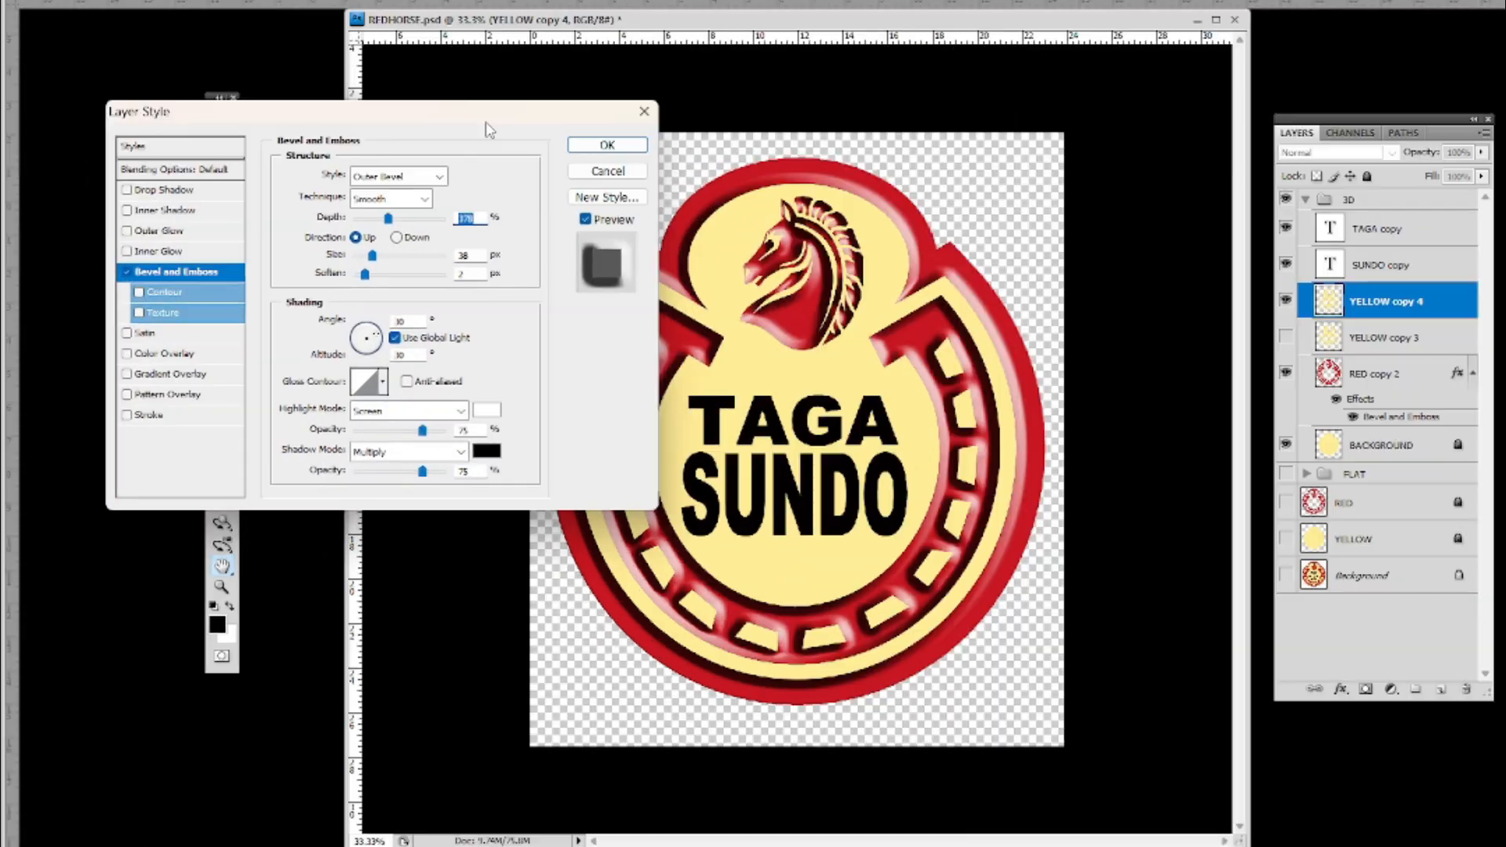
left_click_drag(410, 171, 610, 255)
left_click_drag(723, 208, 526, 113)
left_click_drag(474, 248, 467, 277)
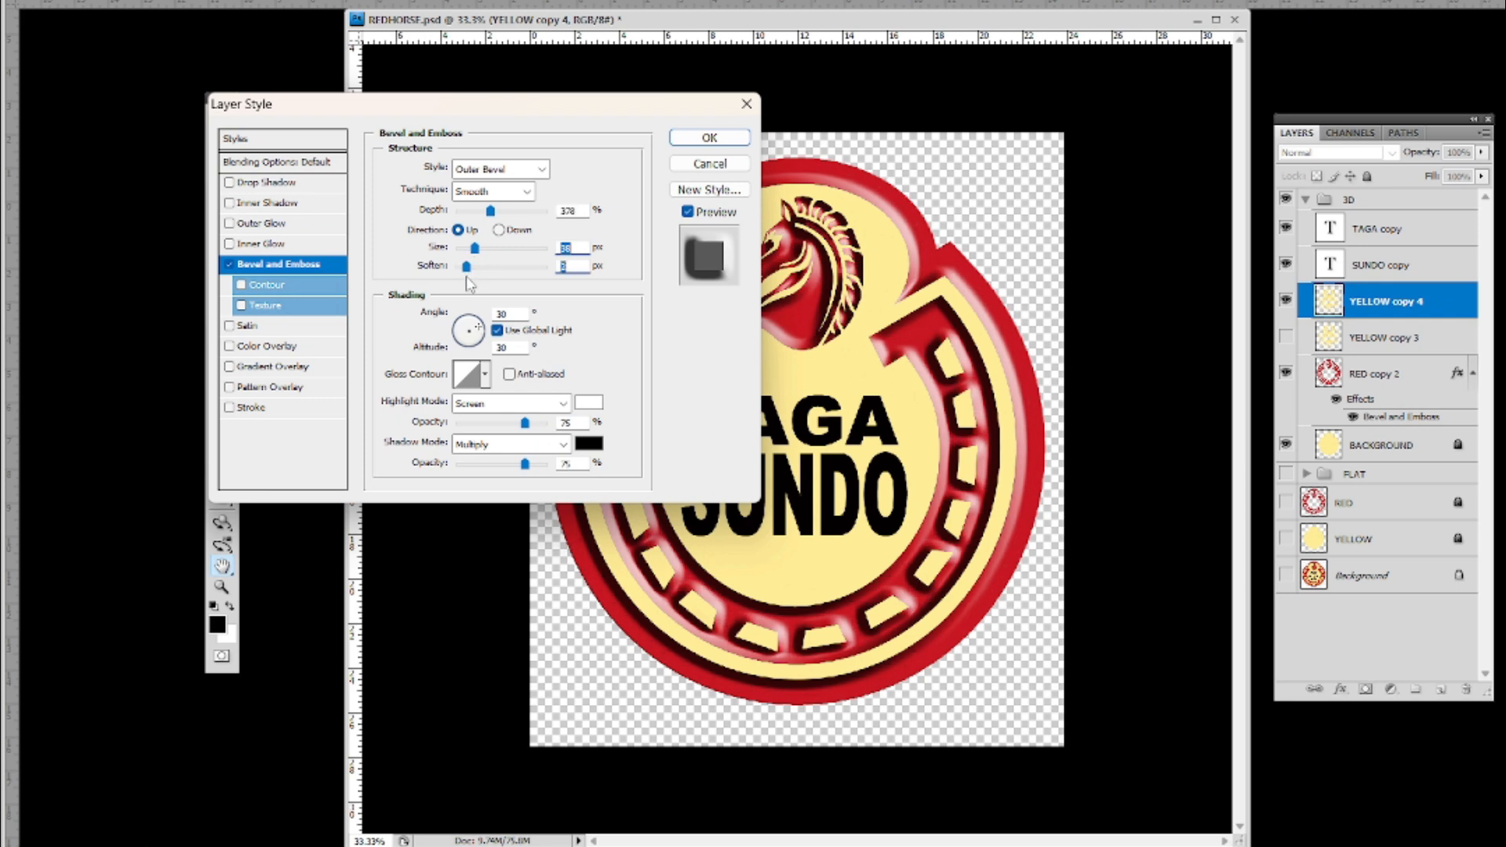
left_click(691, 139)
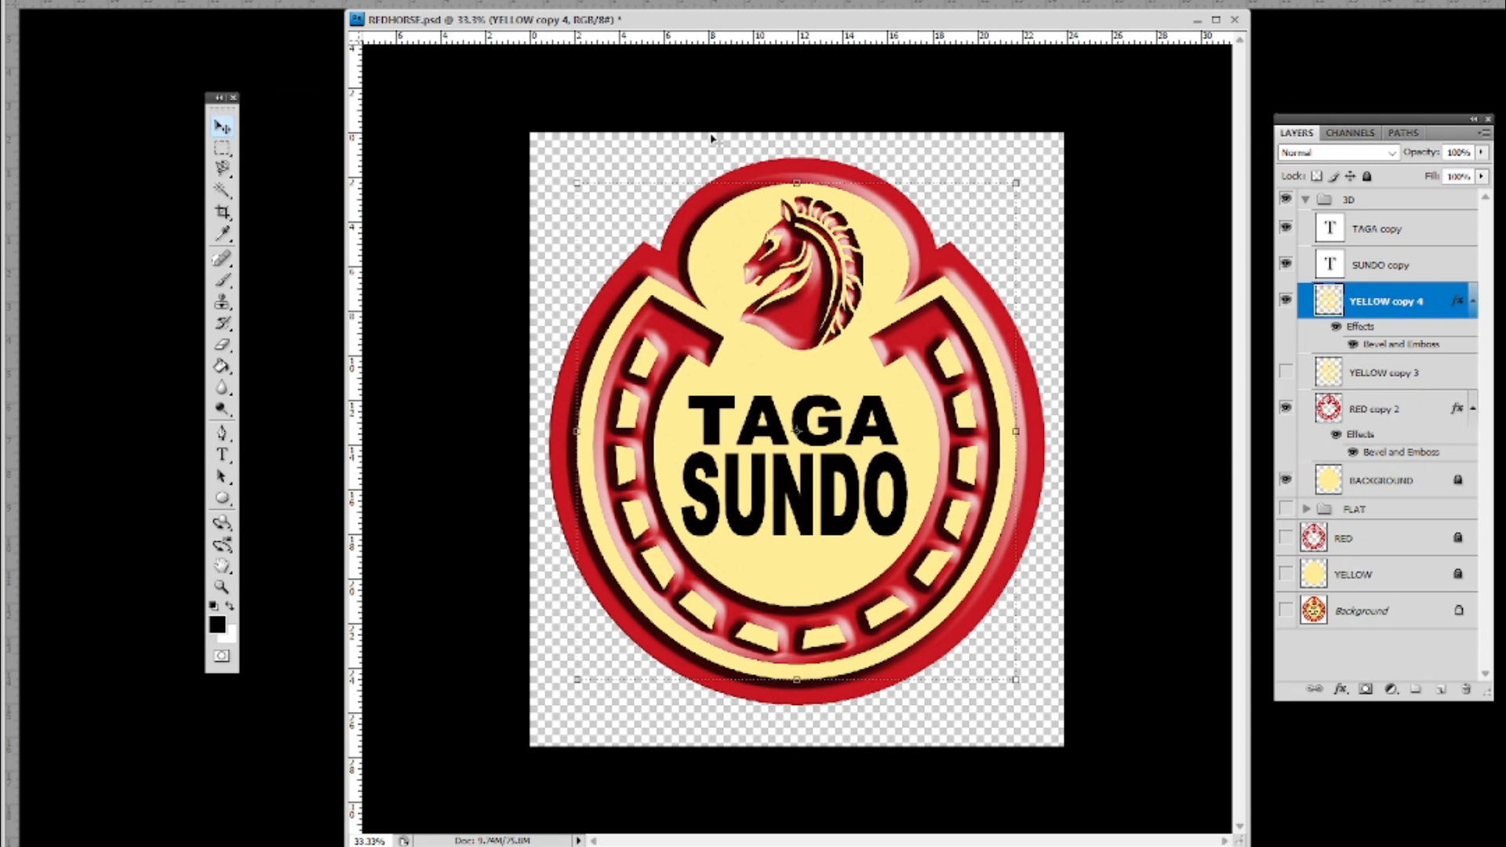
Hide the YELLOW copy 4 layer and show YELLOW copy 3
left_click(1286, 303)
left_click(1378, 375)
left_click(1286, 372)
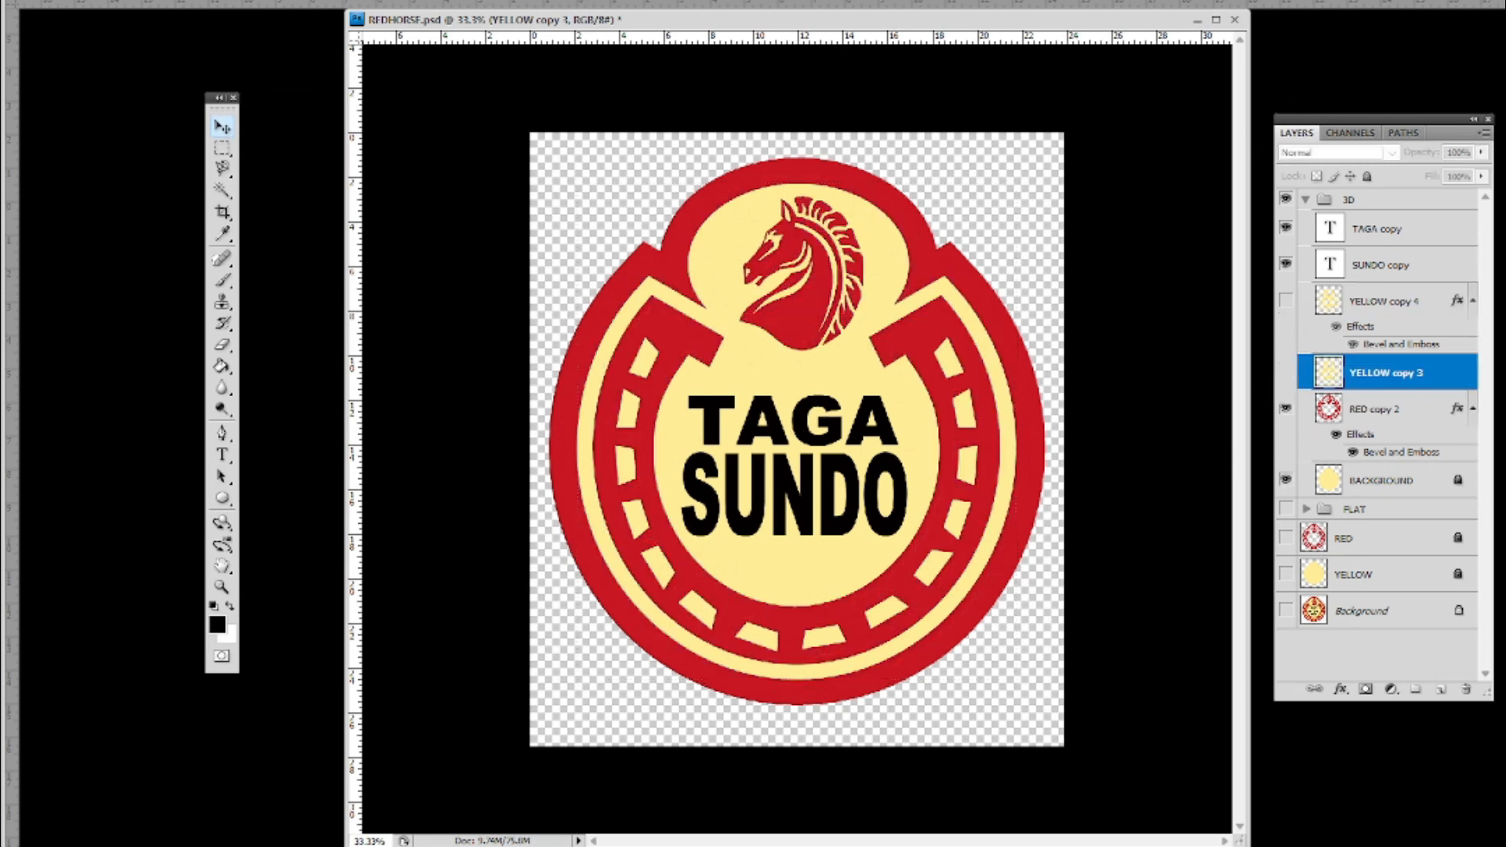
Add Bevel and Emboss to YELLOW copy 3, trying Inner Bevel and Outer Bevel before choosing the Pillow Emboss style
left_click(1340, 691)
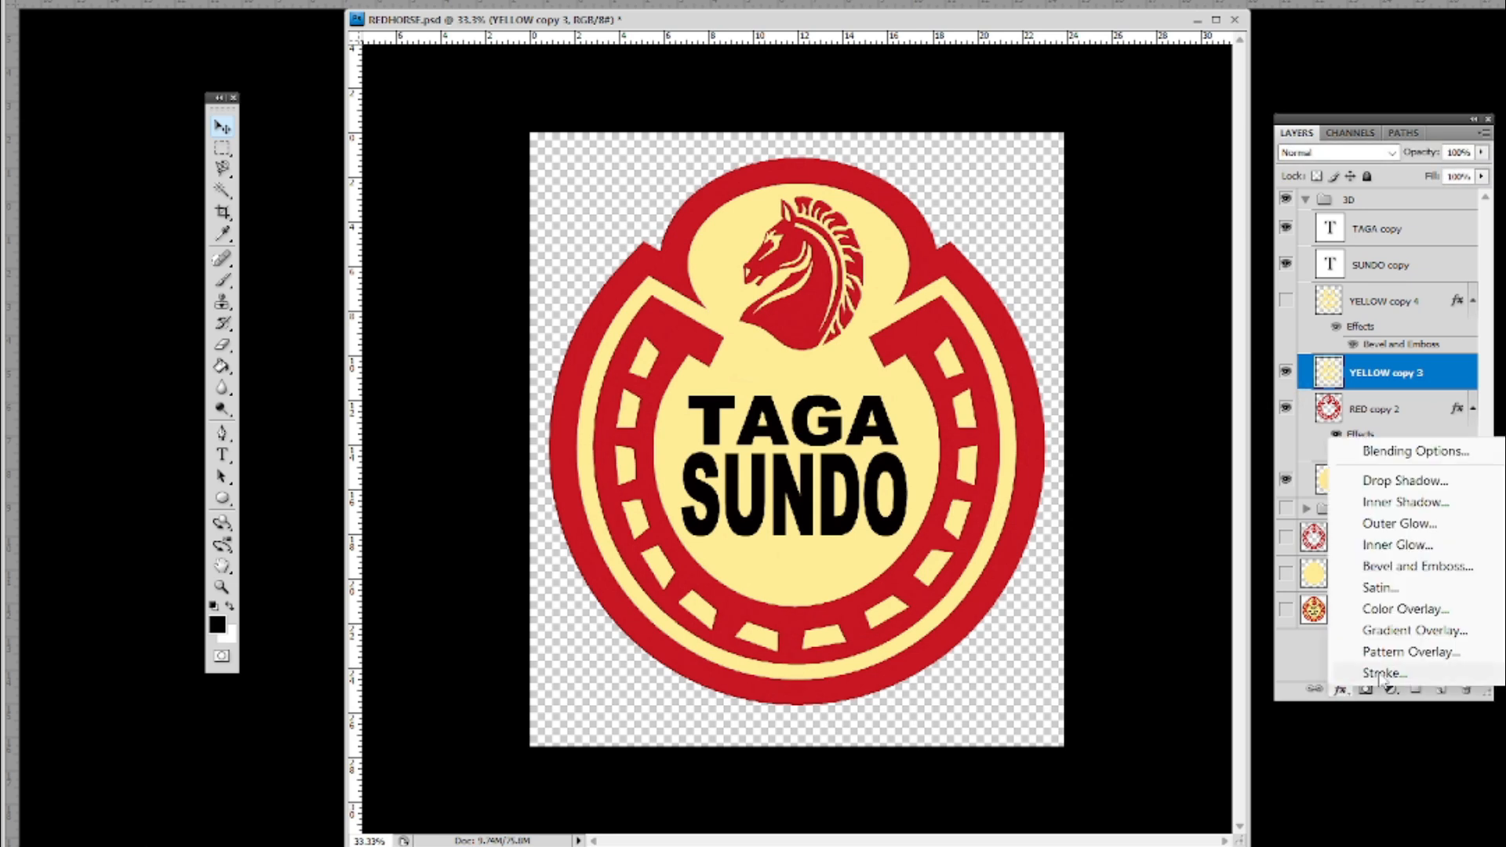
left_click(1396, 566)
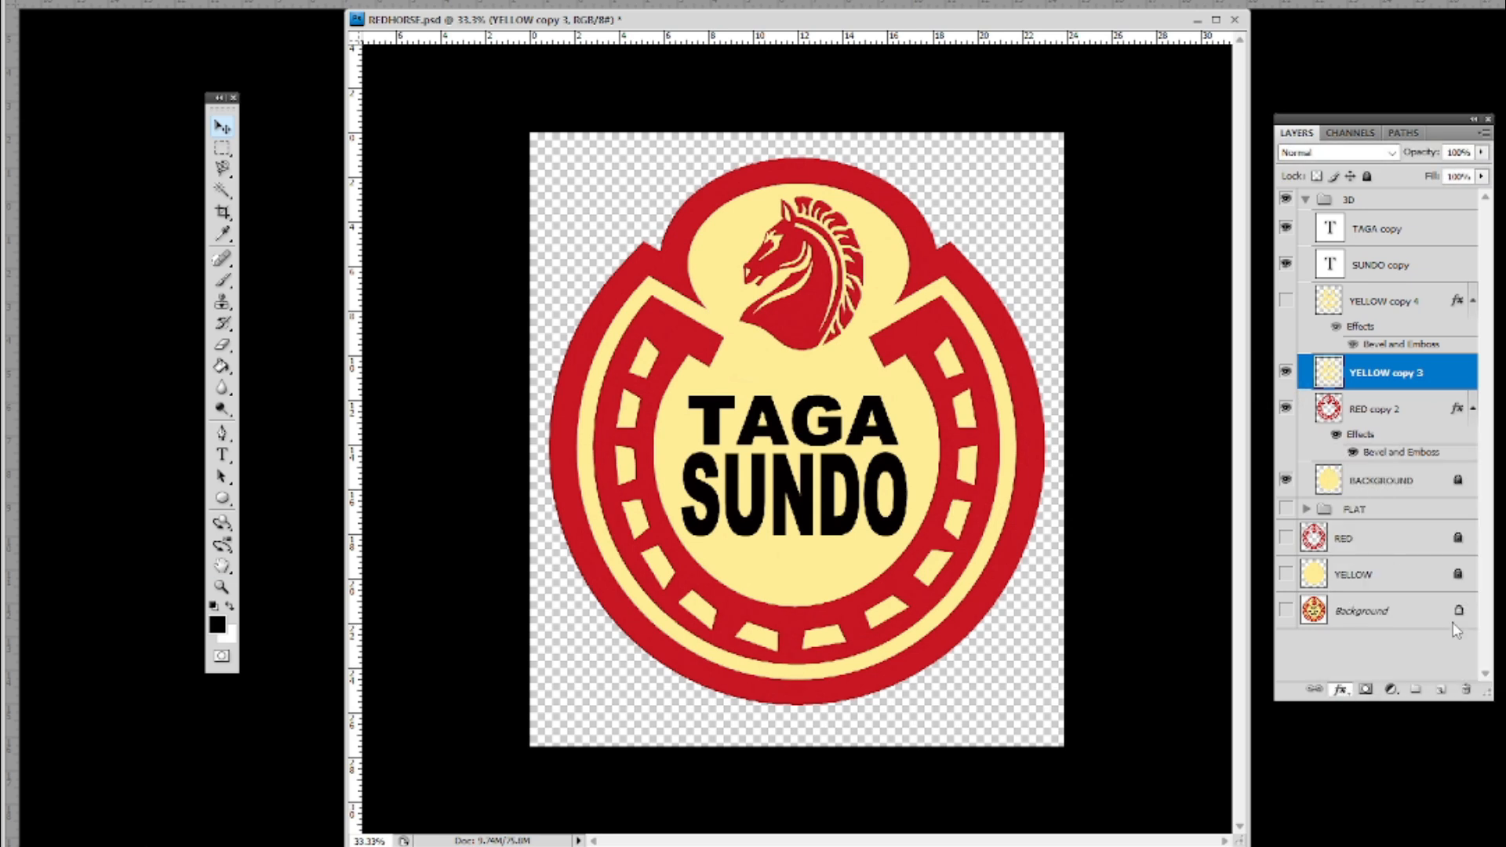
left_click(531, 171)
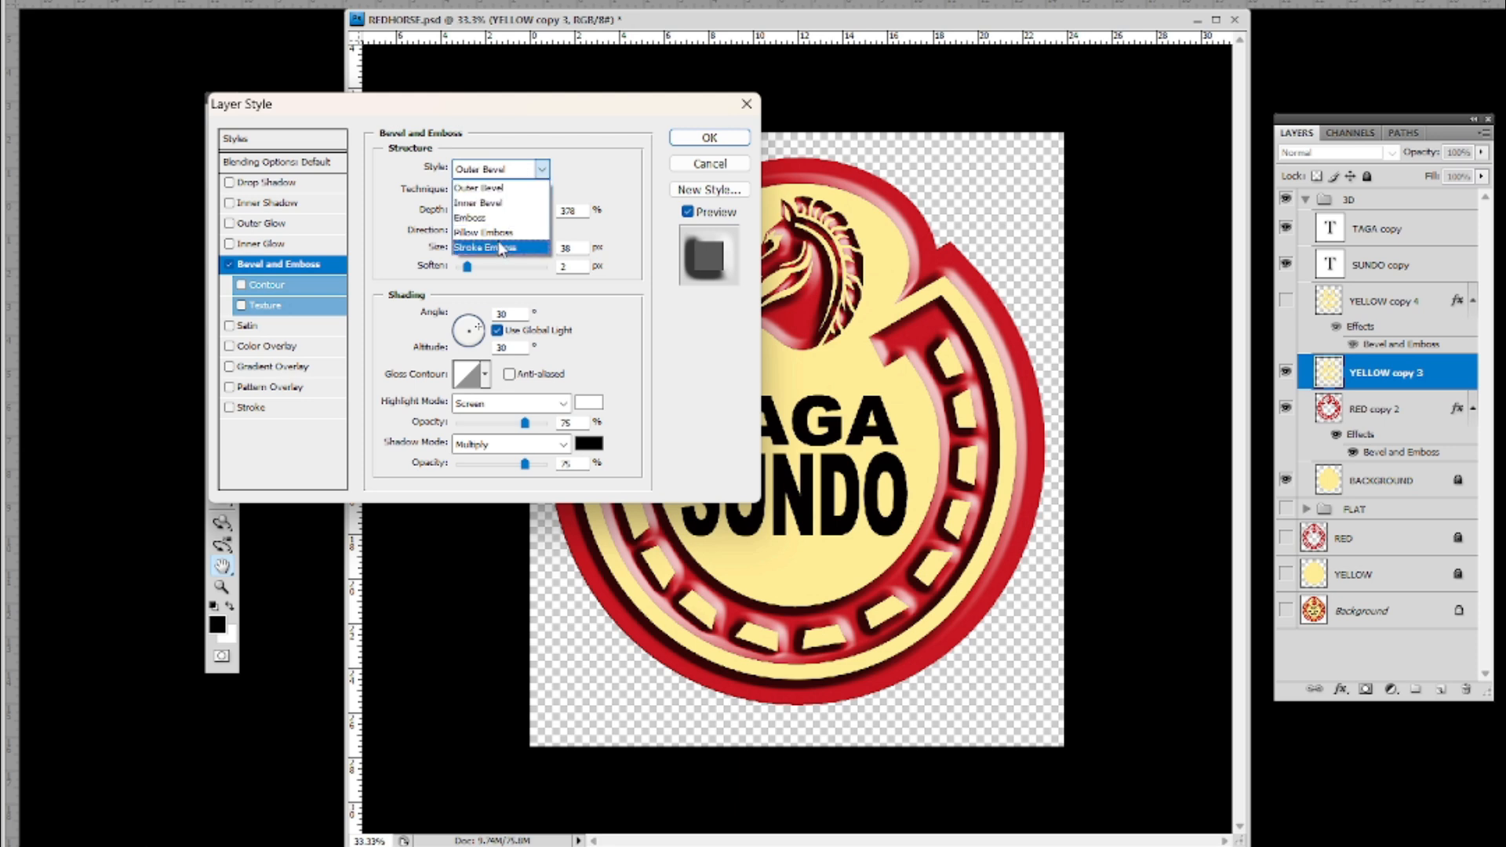
left_click(497, 203)
left_click(510, 171)
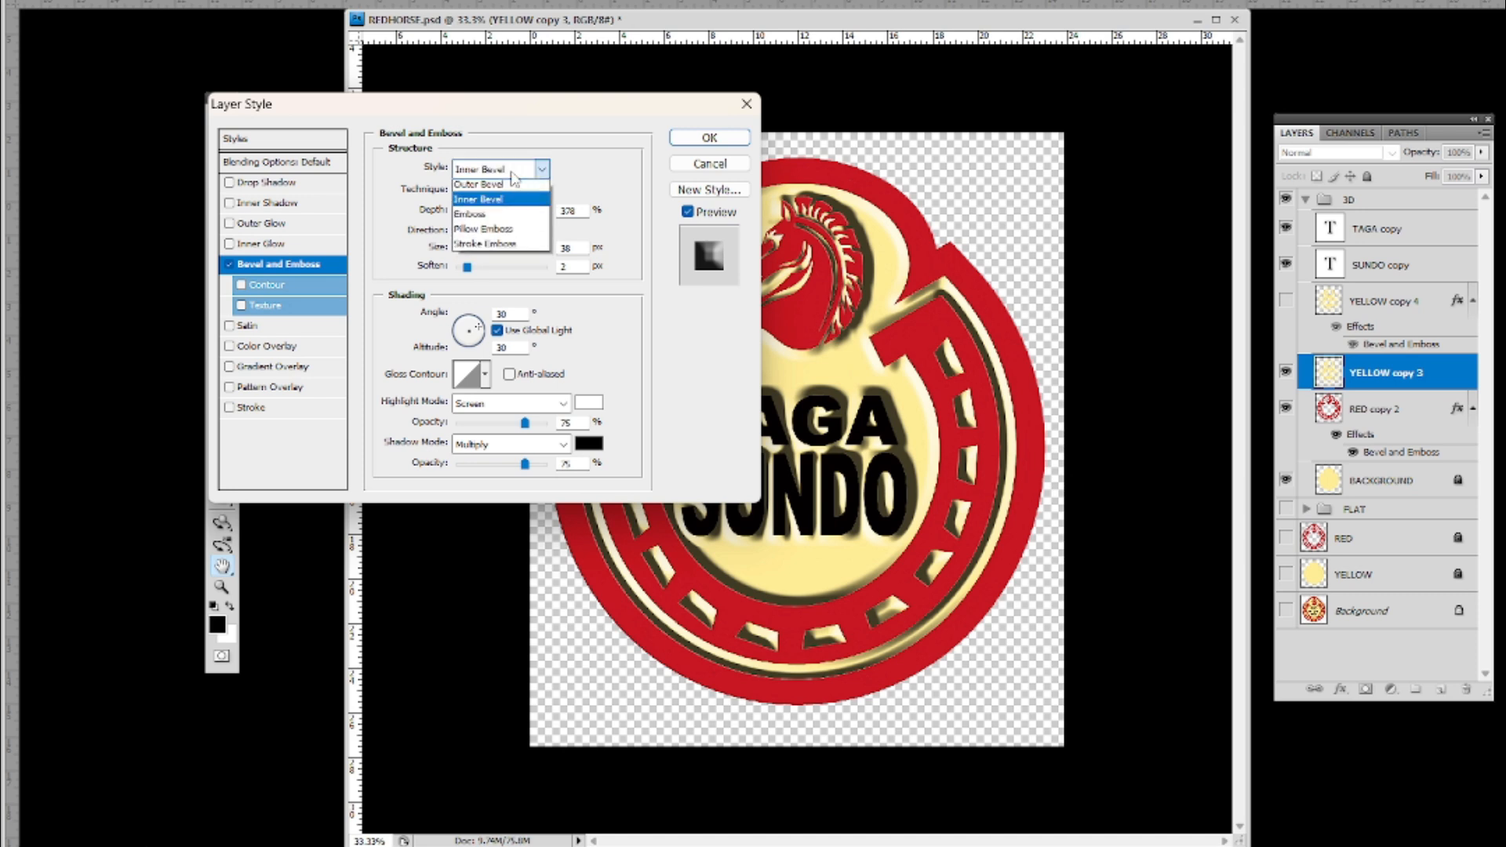
left_click(502, 191)
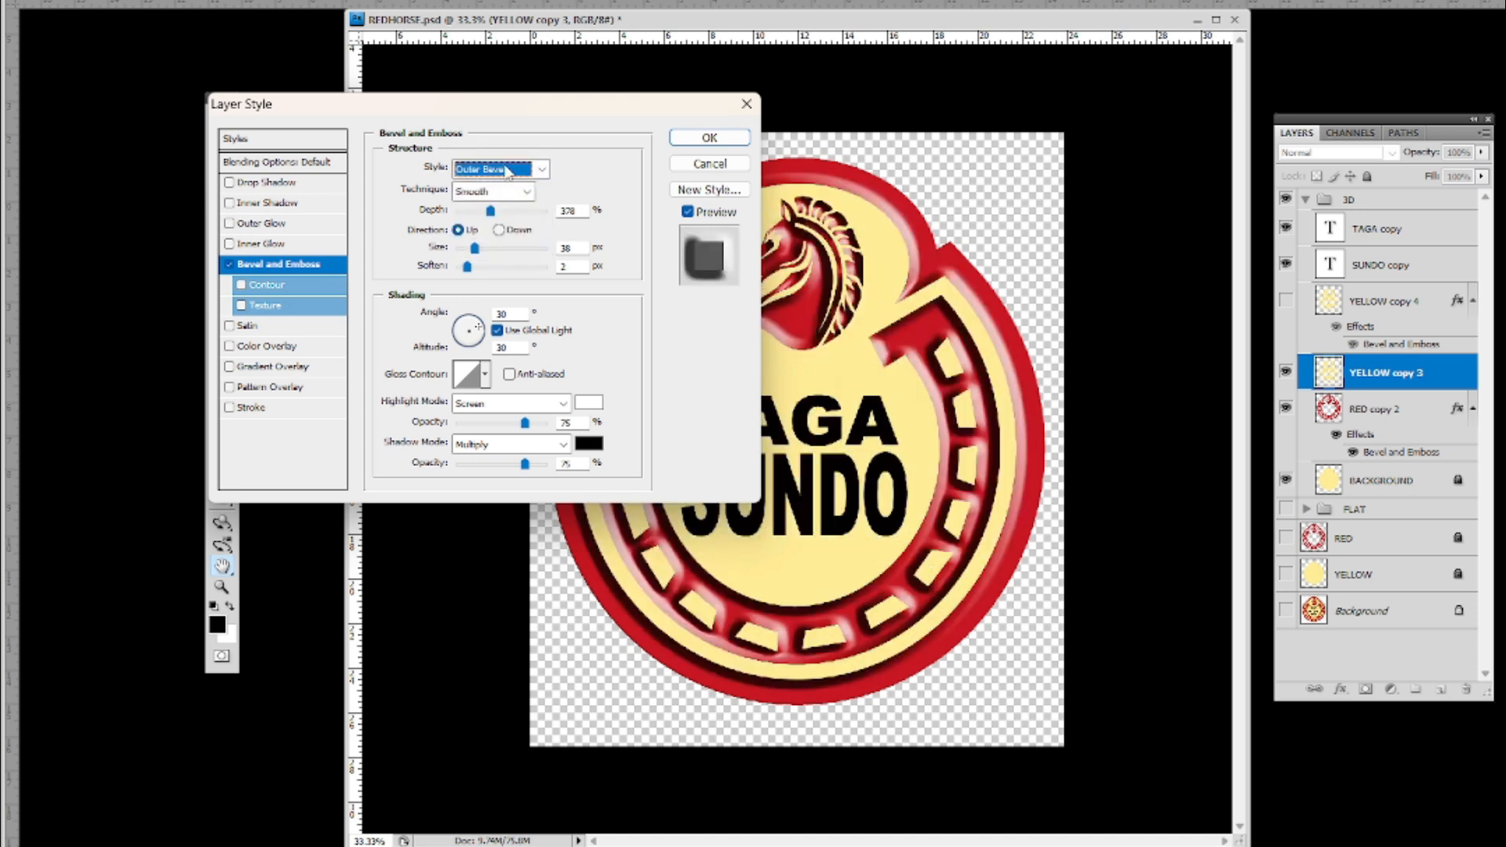
left_click(508, 171)
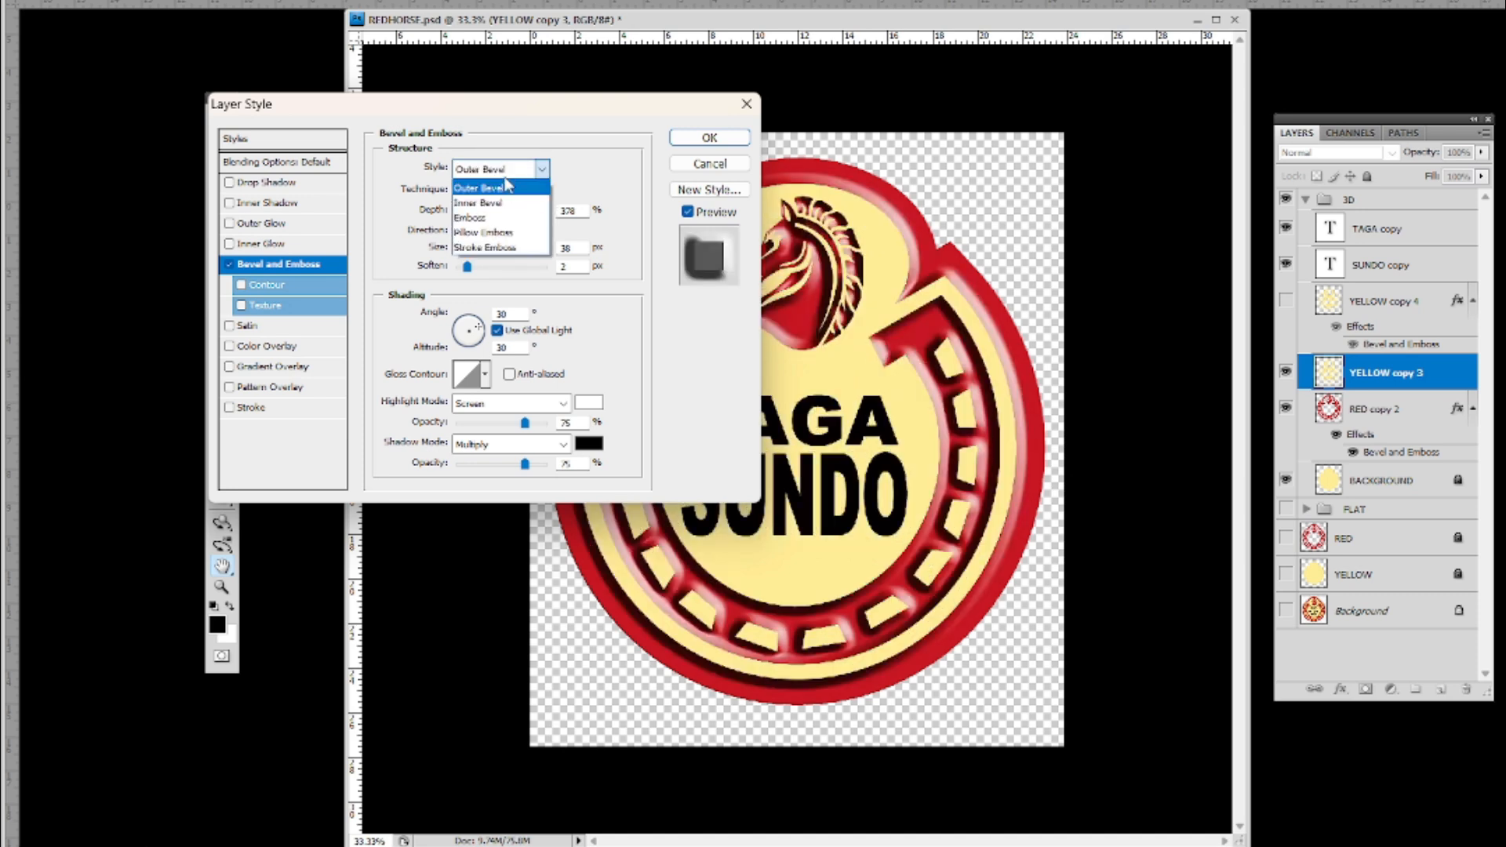
left_click(504, 232)
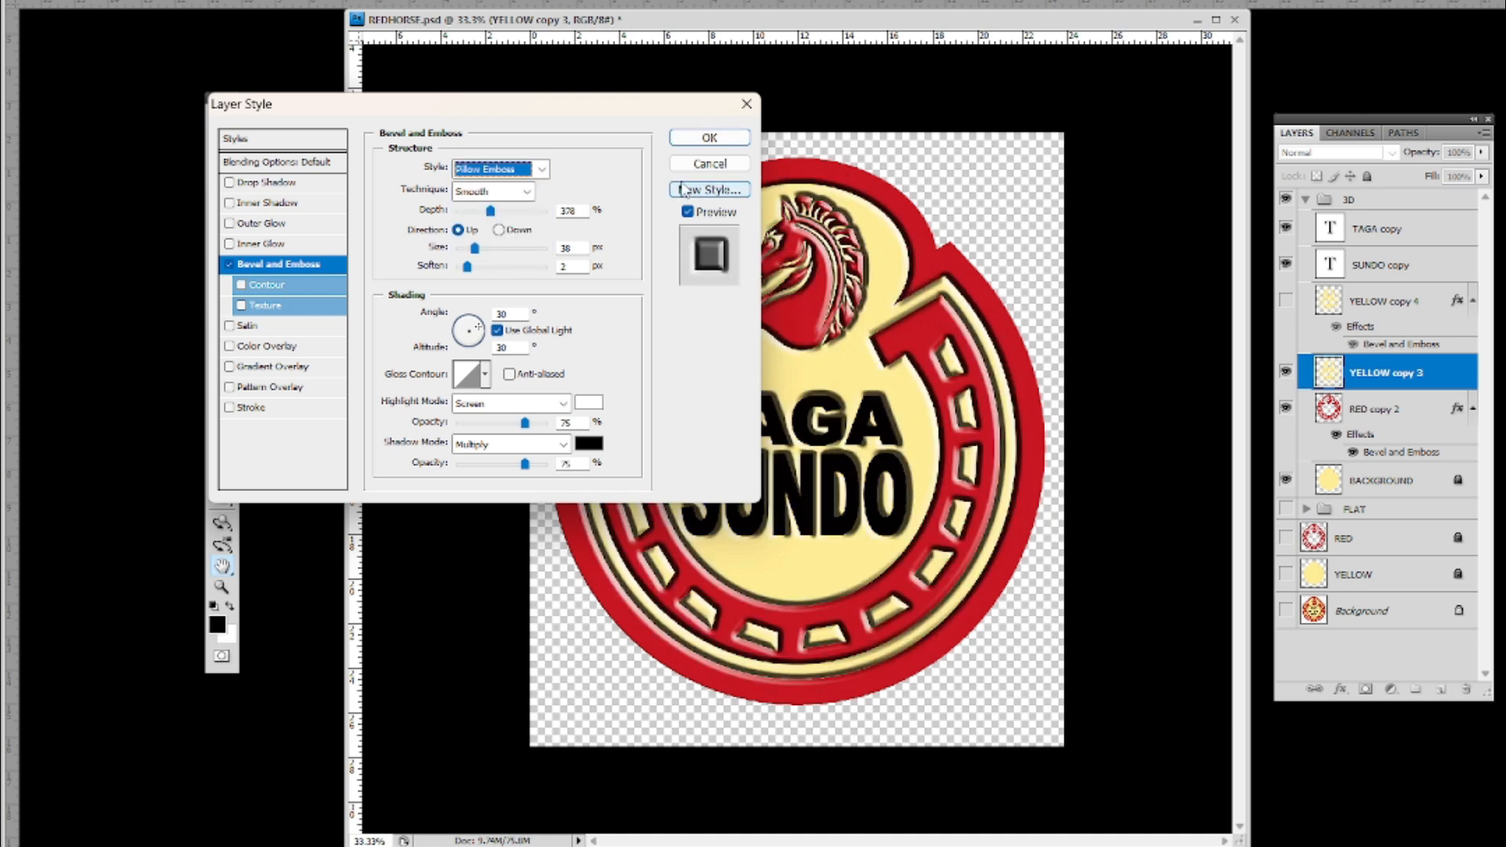
Set the Pillow Emboss on YELLOW copy 3 to size 59 px and soften 7 px, keeping the artwork uncovered
key("Tab")
key("Tab")
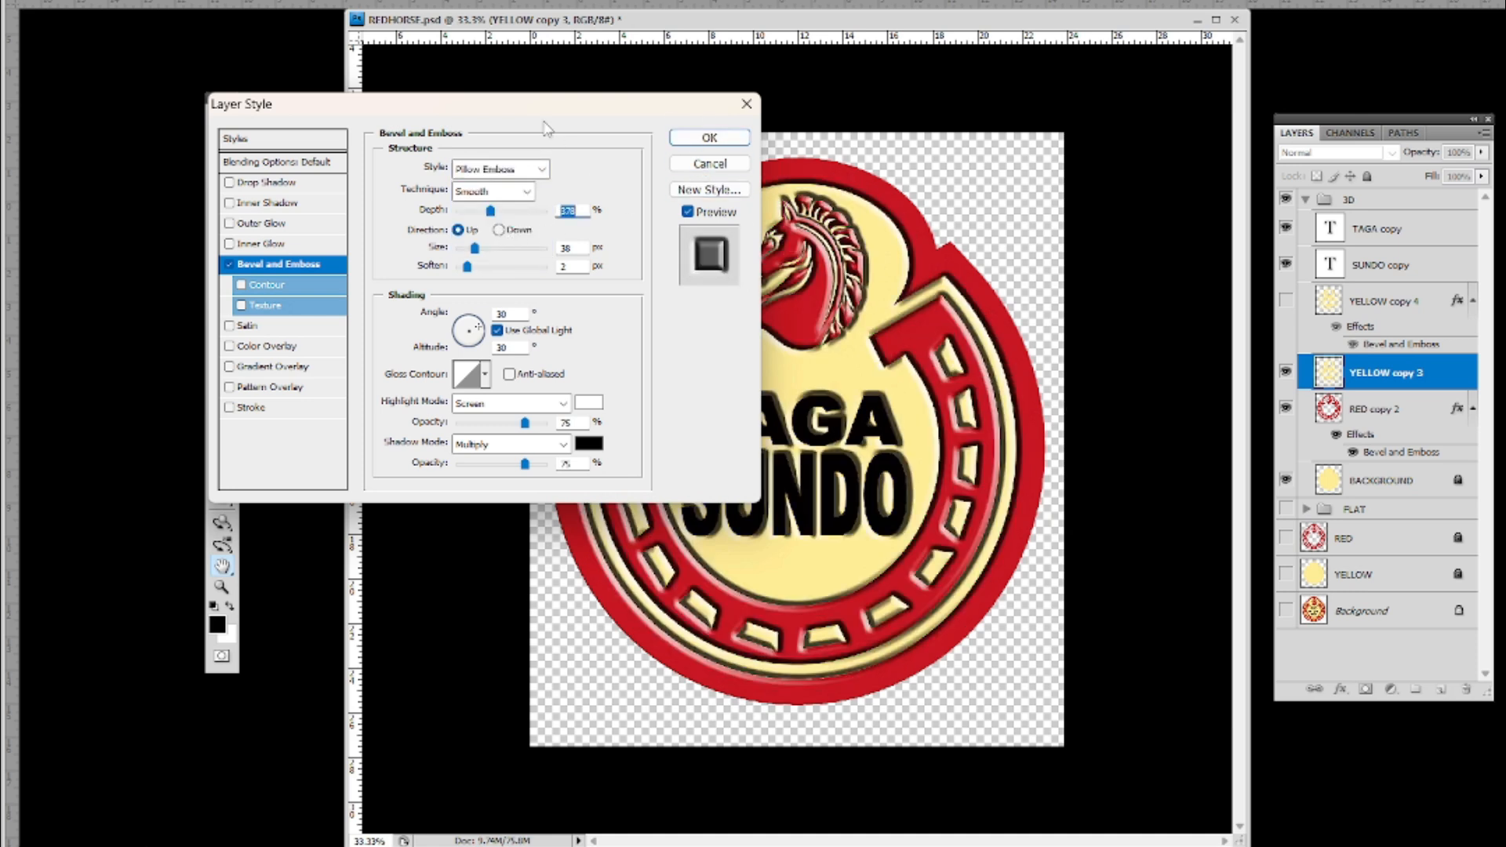
left_click_drag(522, 109, 1307, 207)
mouse_move(1255, 365)
left_mouse_down()
mouse_move(1272, 380)
mouse_move(1276, 346)
mouse_move(1271, 389)
mouse_move(1282, 372)
left_mouse_up()
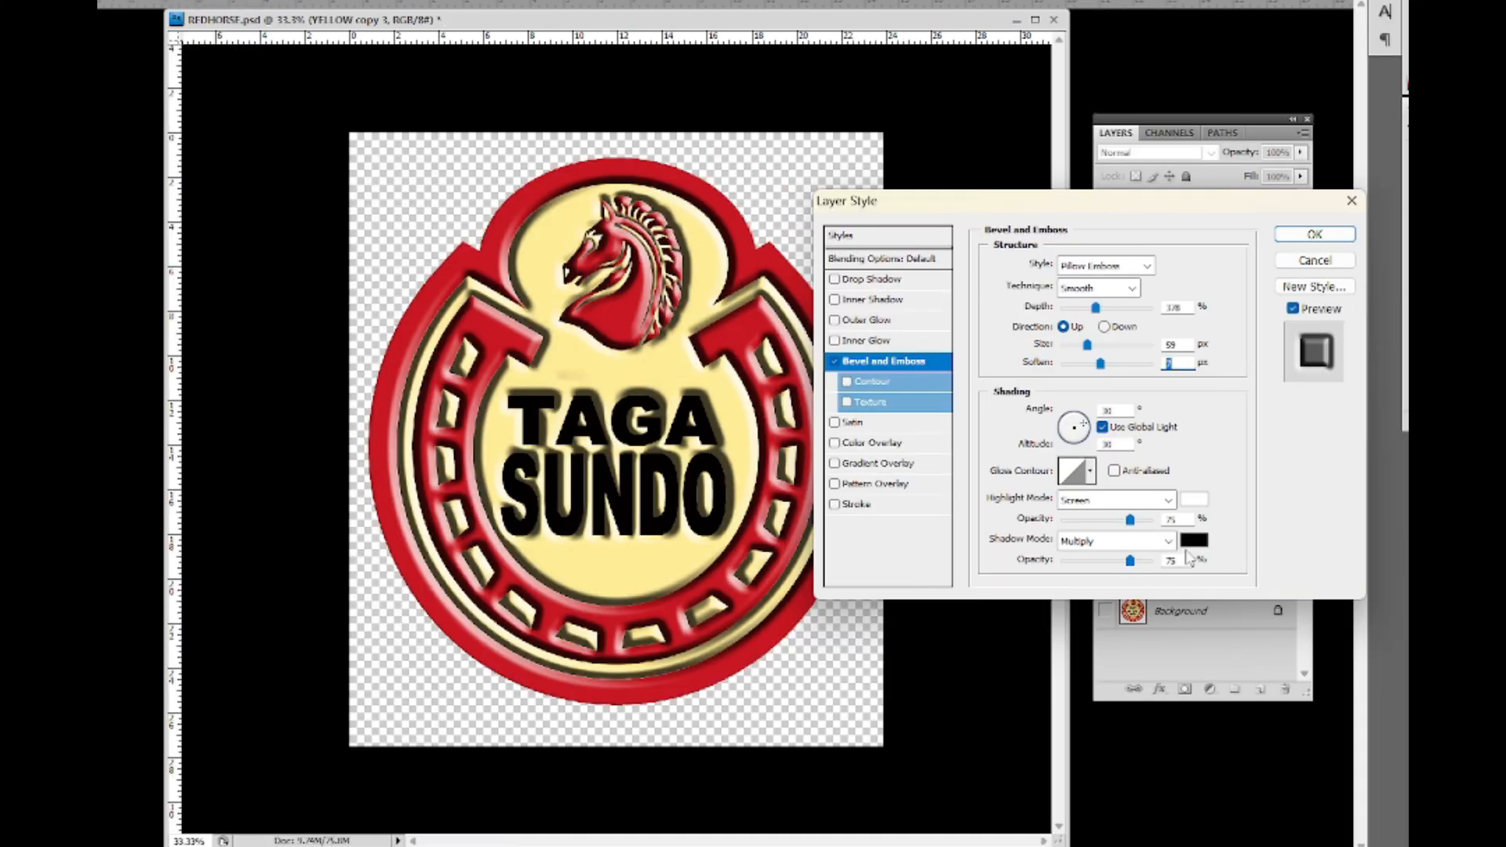
Set the bevel's shadow colour on YELLOW copy 3 to very dark red #1e0303 and apply the layer style
left_click(1375, 542)
left_click(672, 193)
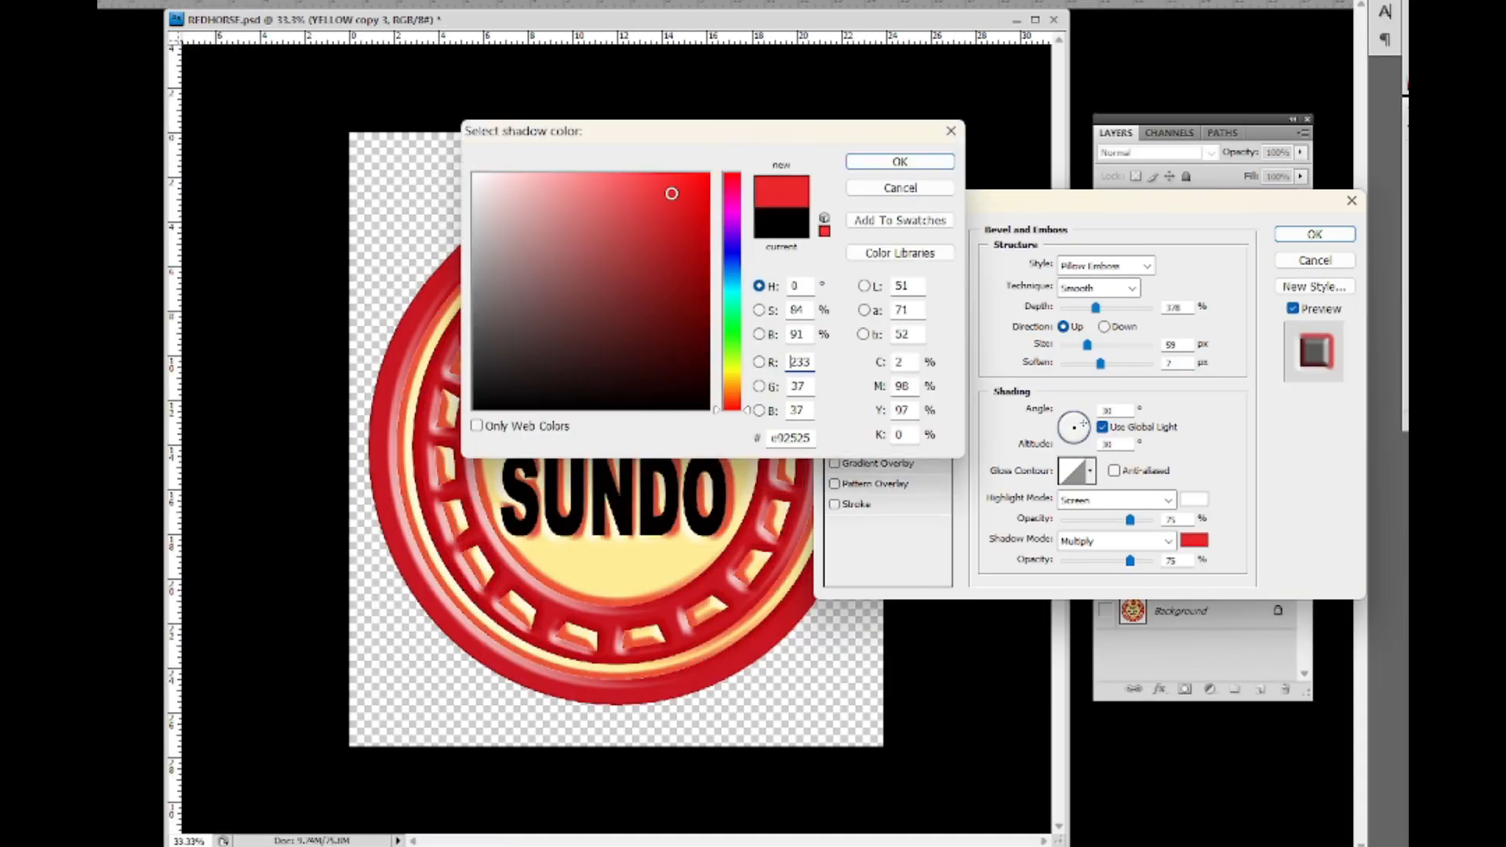
left_click(690, 384)
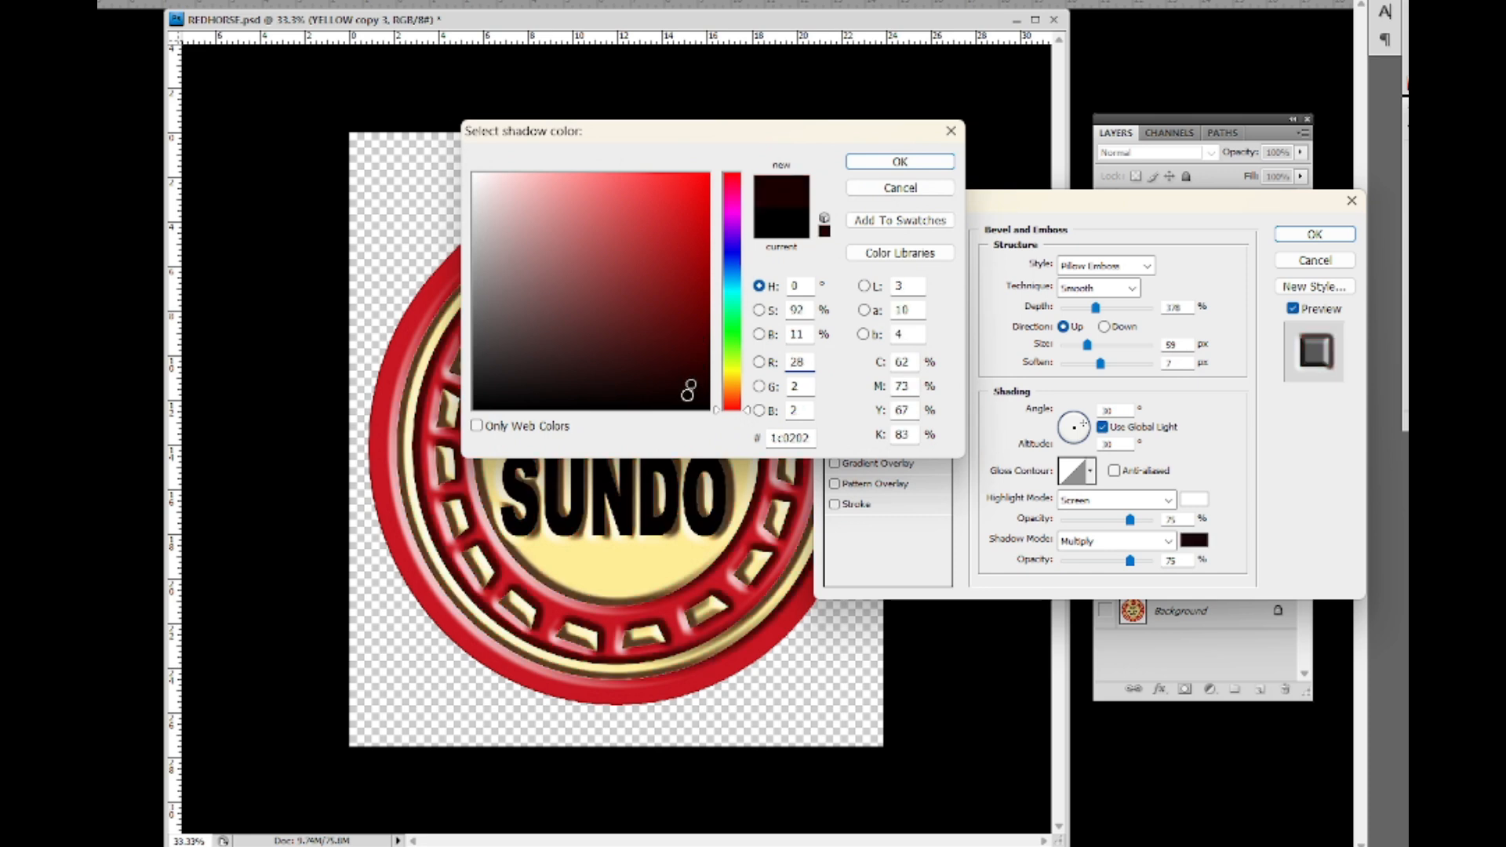
left_click(672, 361)
left_click_drag(732, 135, 1077, 190)
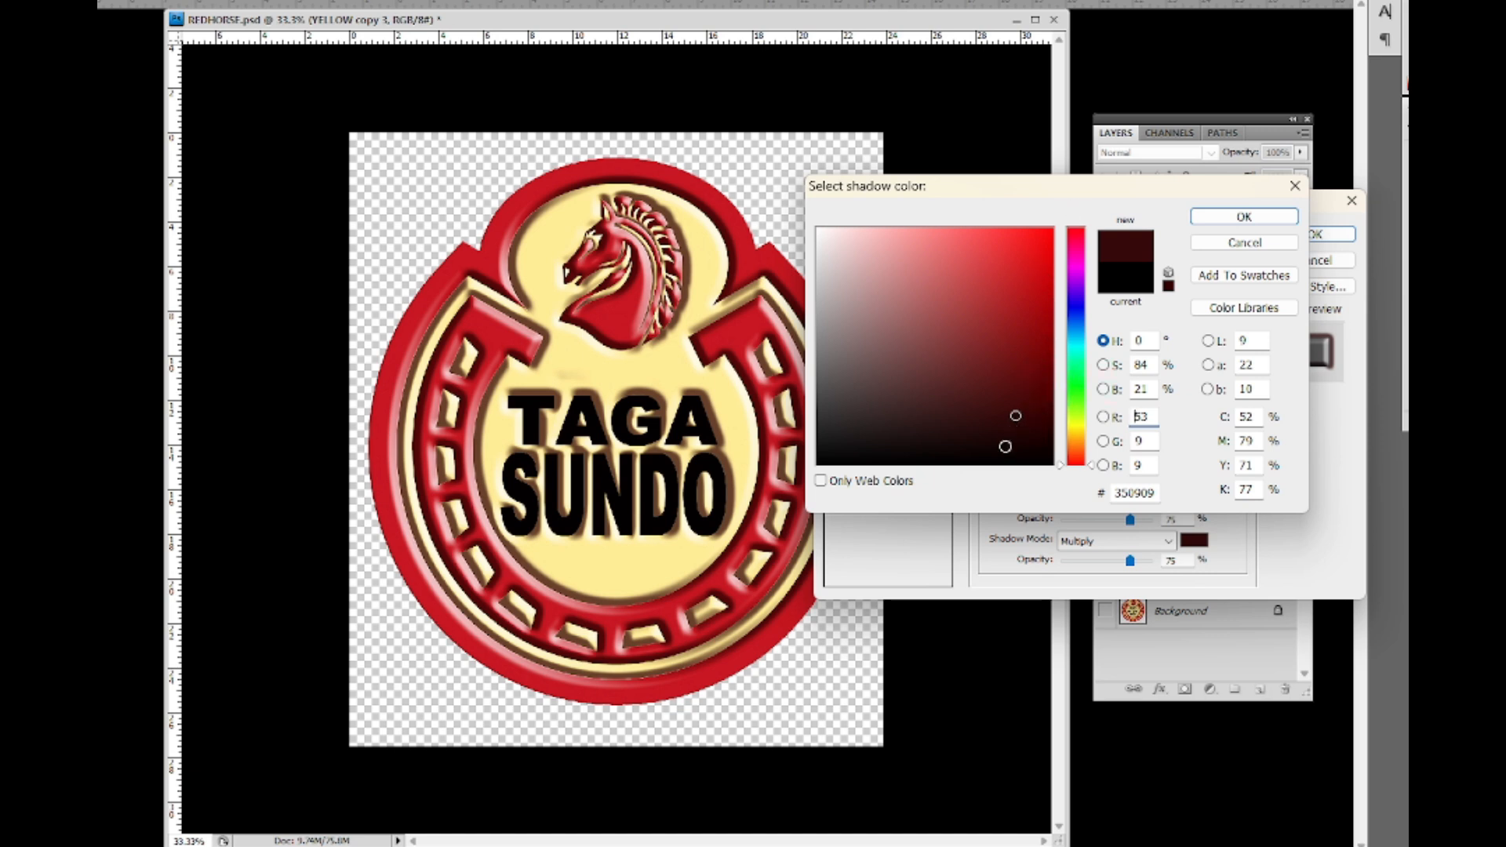
left_click_drag(1019, 418, 1031, 427)
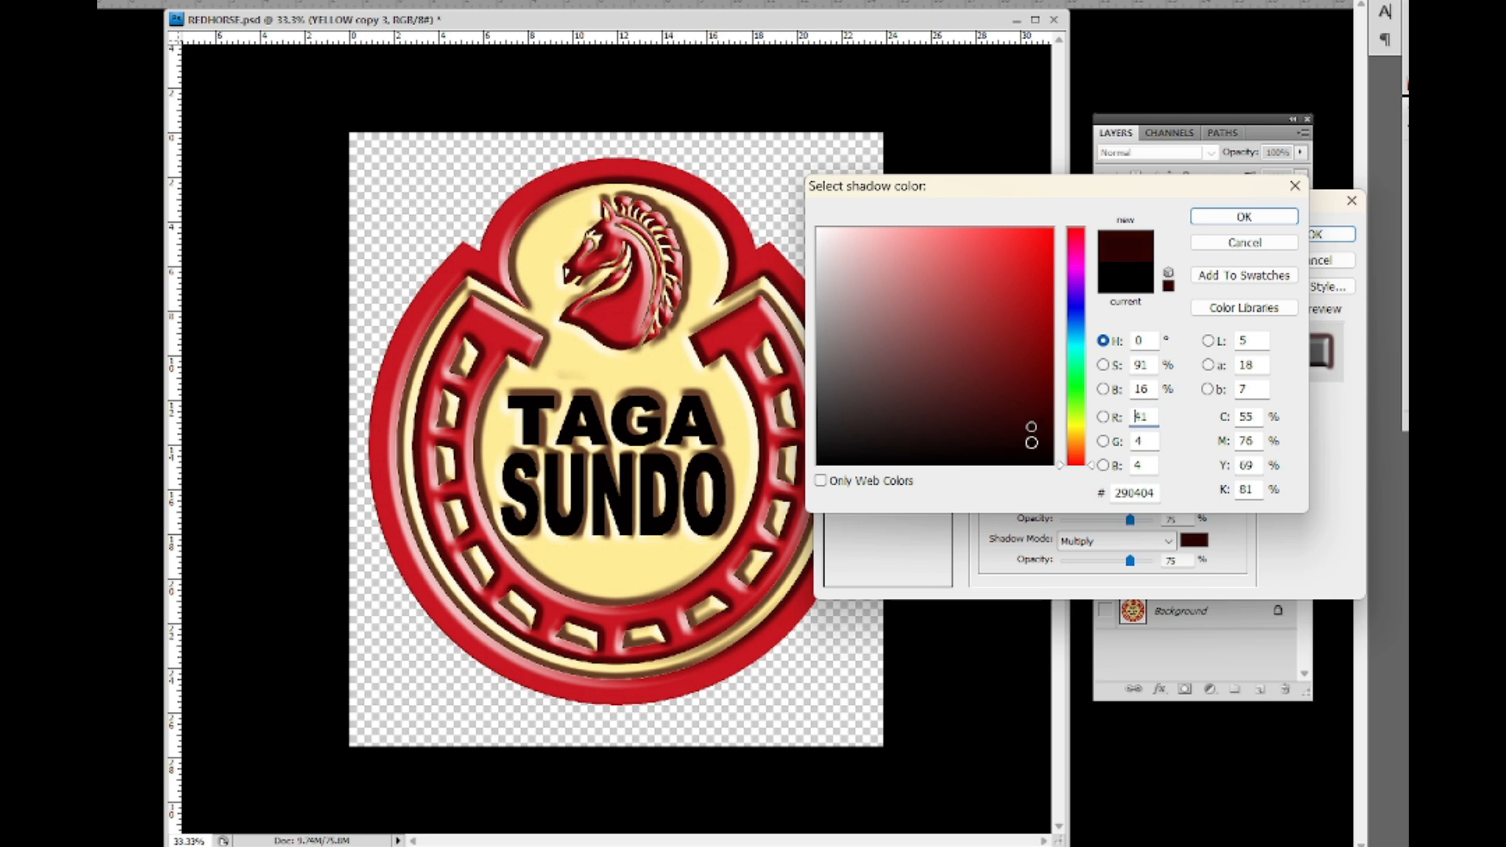
left_click(1031, 437)
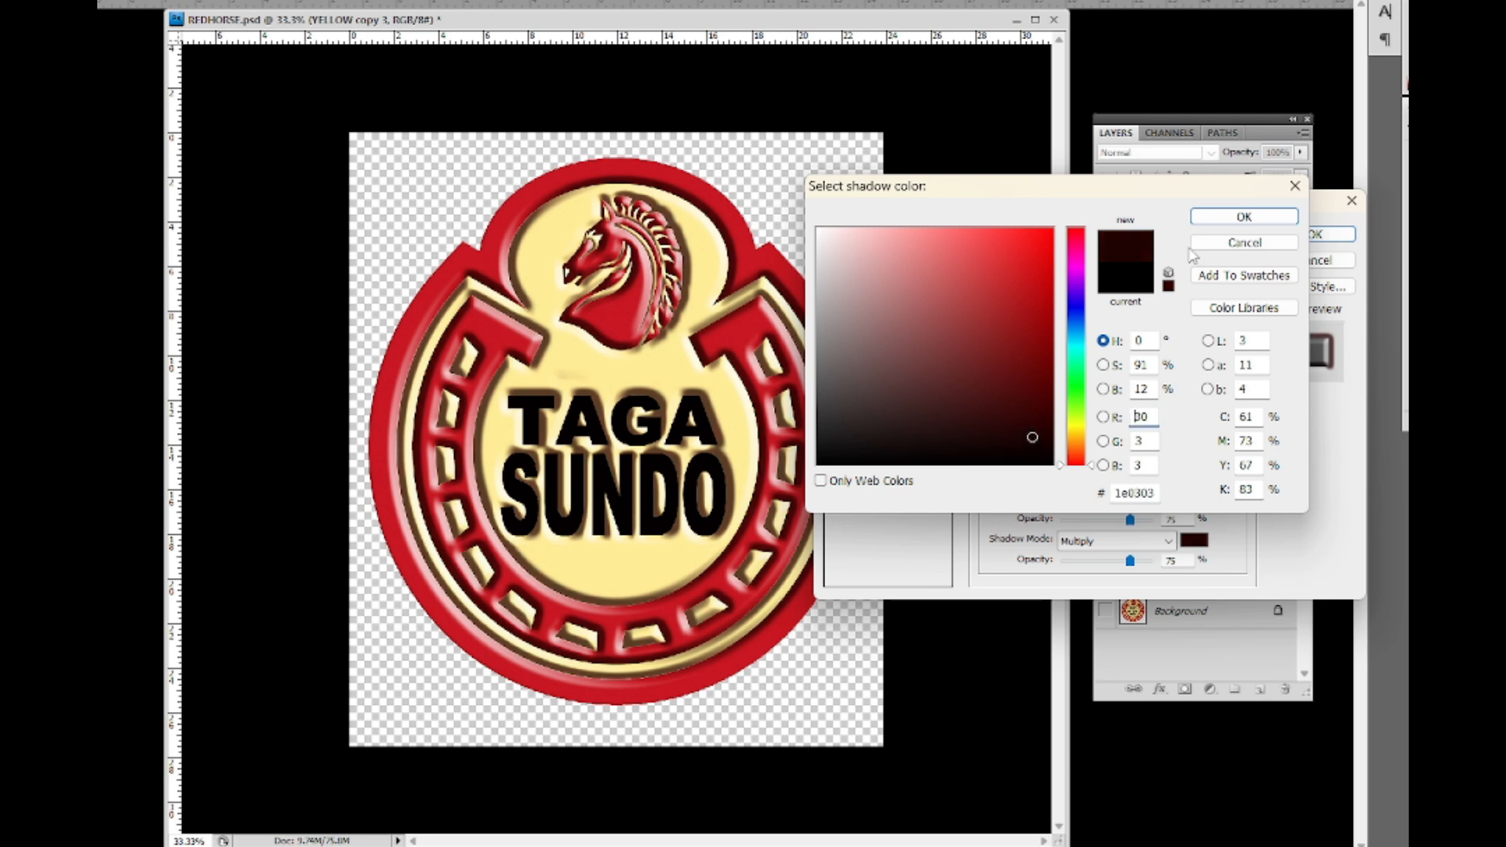
left_click(1242, 222)
left_click(1329, 235)
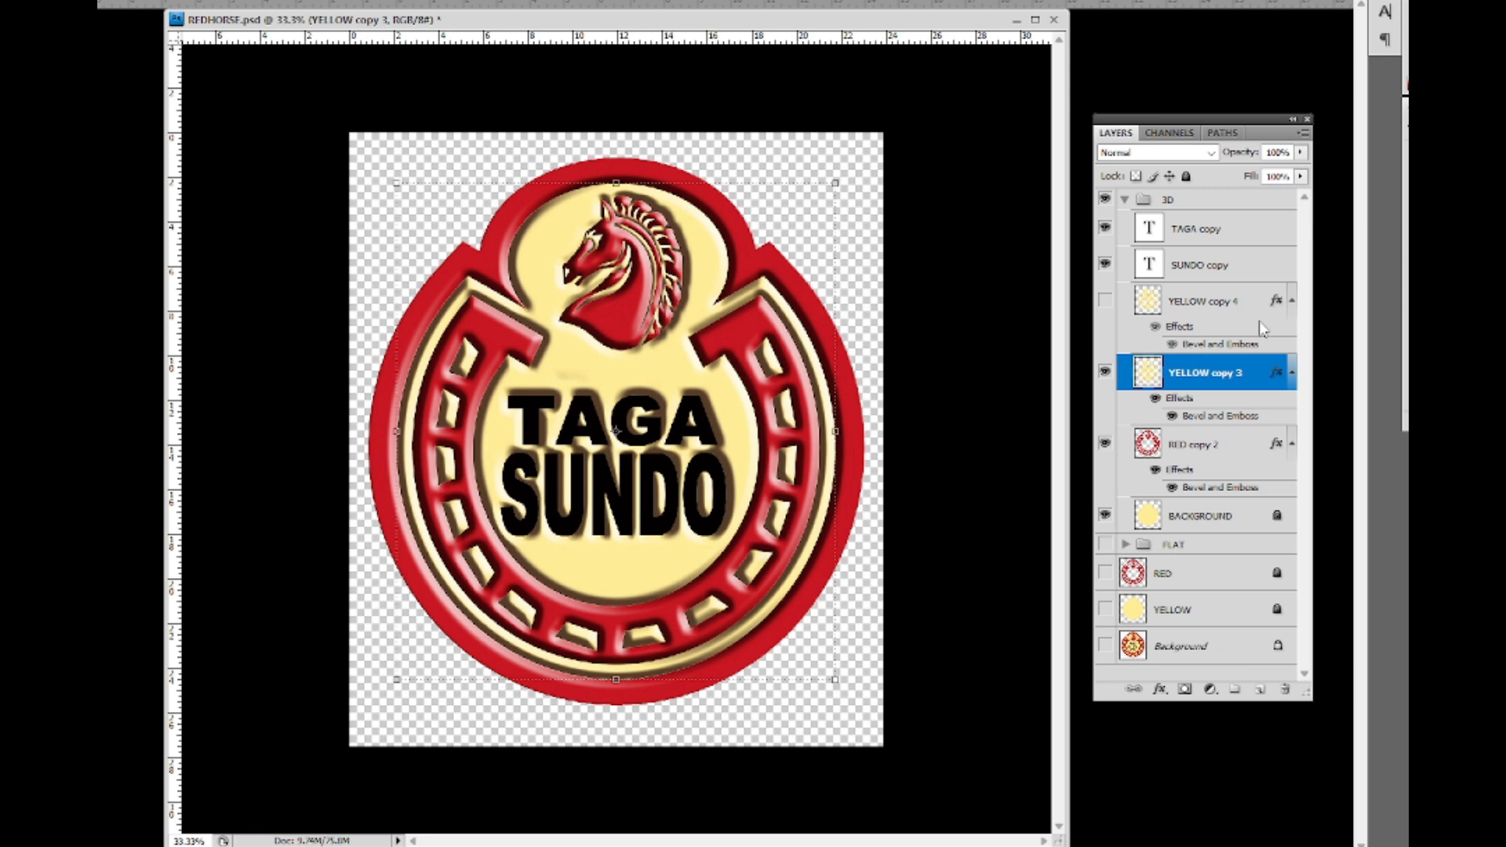
Move the TAGA copy and SUNDO copy text layers together beneath RED copy 2
left_click(1198, 266)
left_click(1197, 228, "shift")
left_click_drag(1193, 259, 1225, 500)
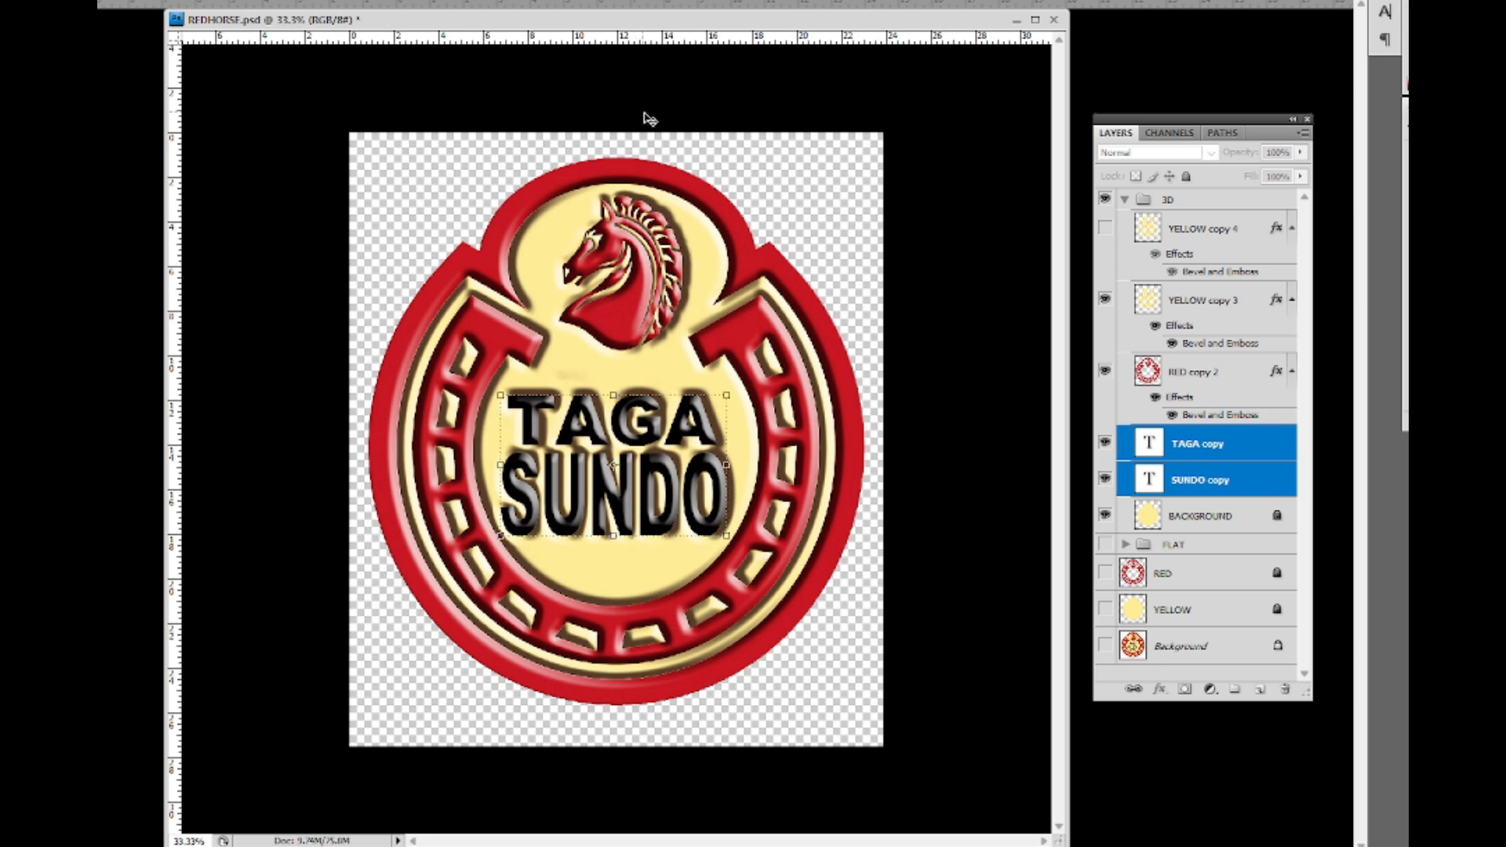
Examine the embossed TAGA SUNDO lettering up close and compare it with the whole logo
key("ctrl+plus")
key("ctrl+plus")
key("ctrl+plus")
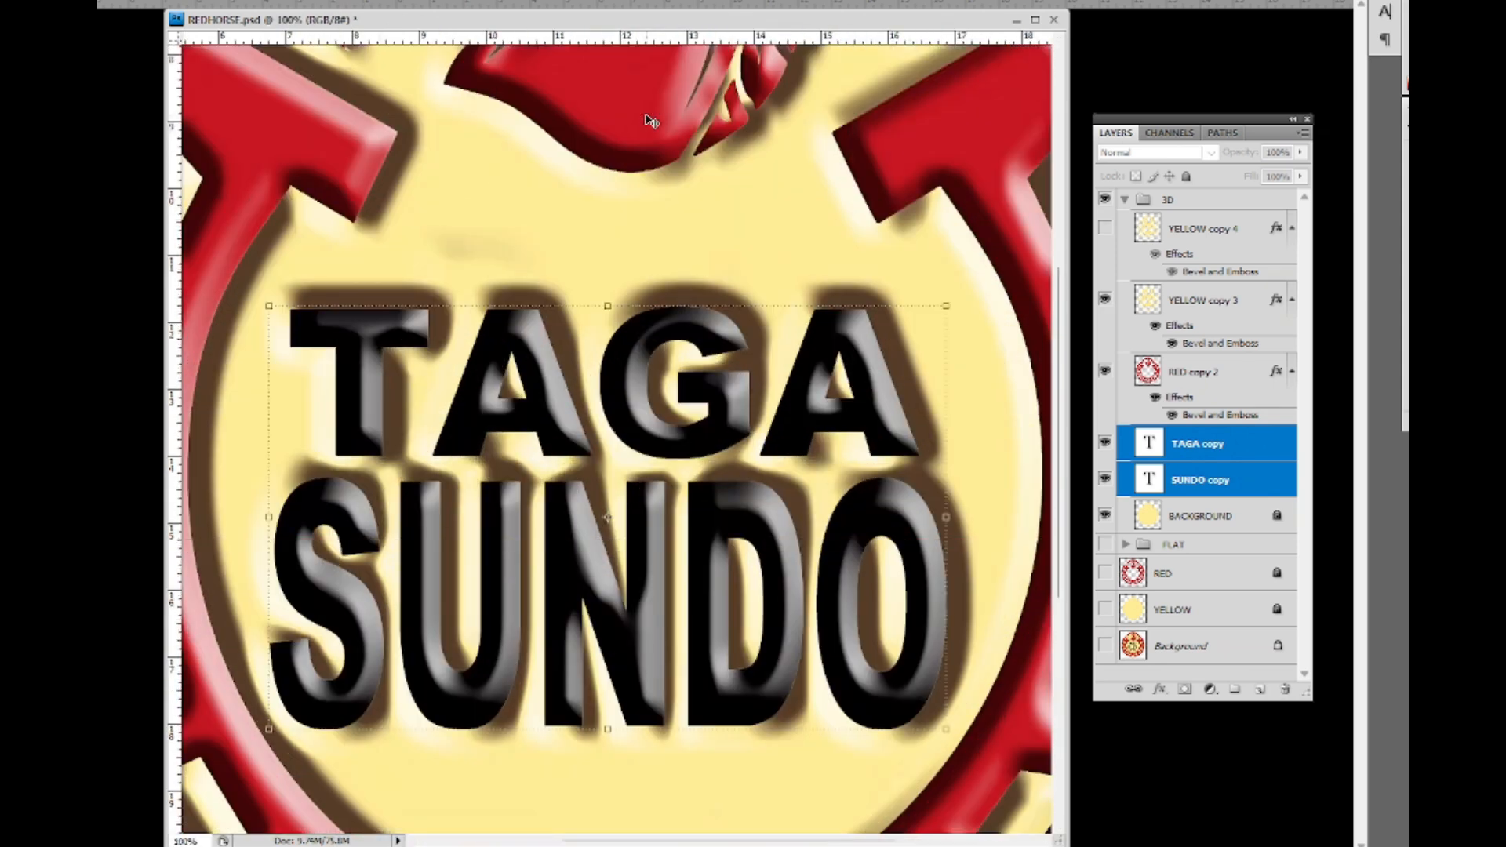
key("ctrl+minus")
key("ctrl+minus")
key("ctrl+minus")
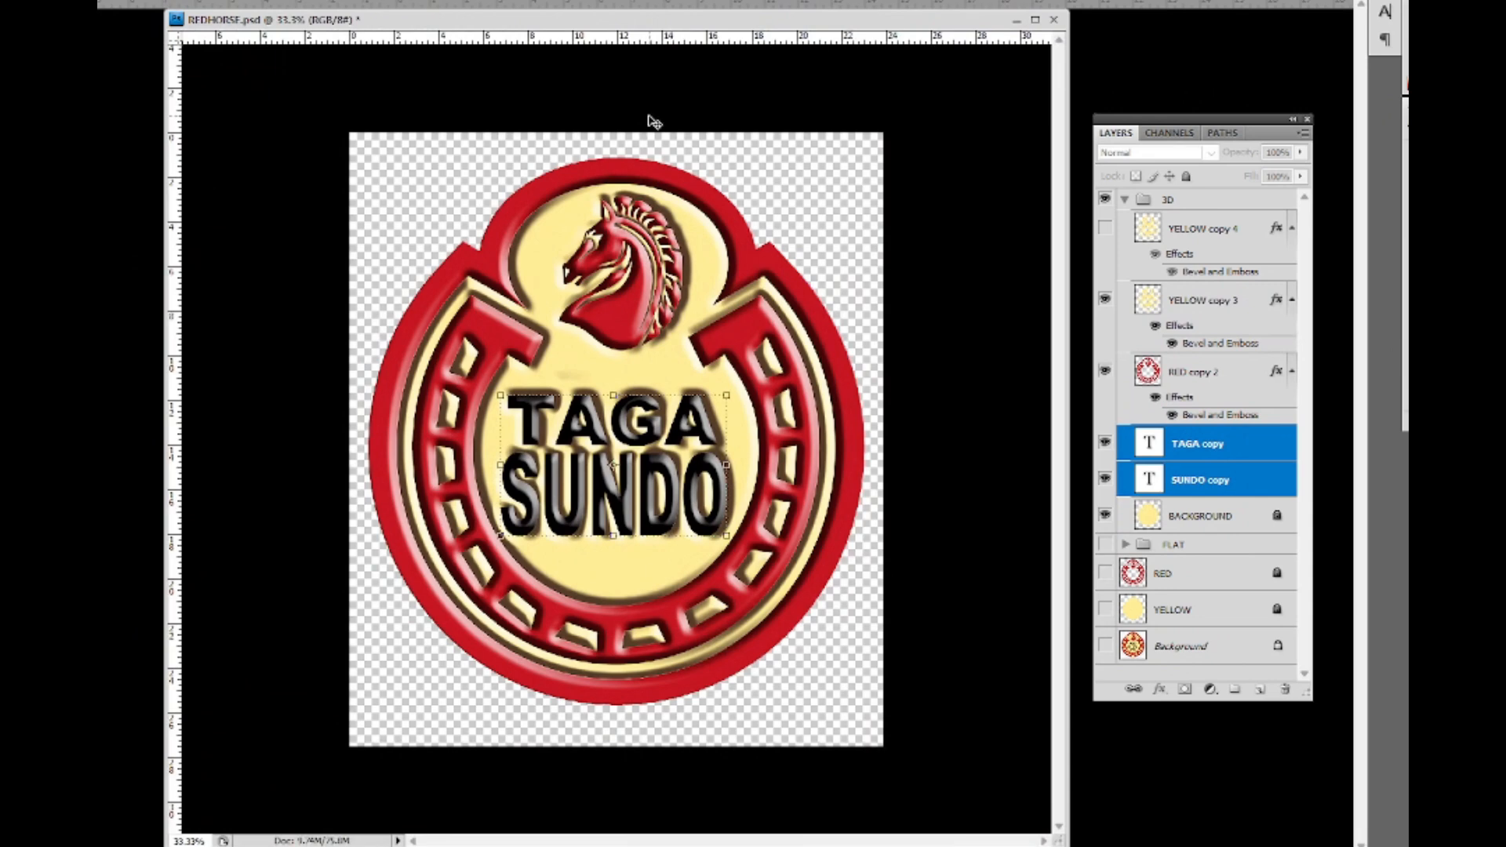
key("ctrl+plus")
key("ctrl+minus")
Raise the Bevel and Emboss highlight opacity on RED copy 2 and set its shadow opacity to 87%
left_click(795, 289)
left_click(1162, 690)
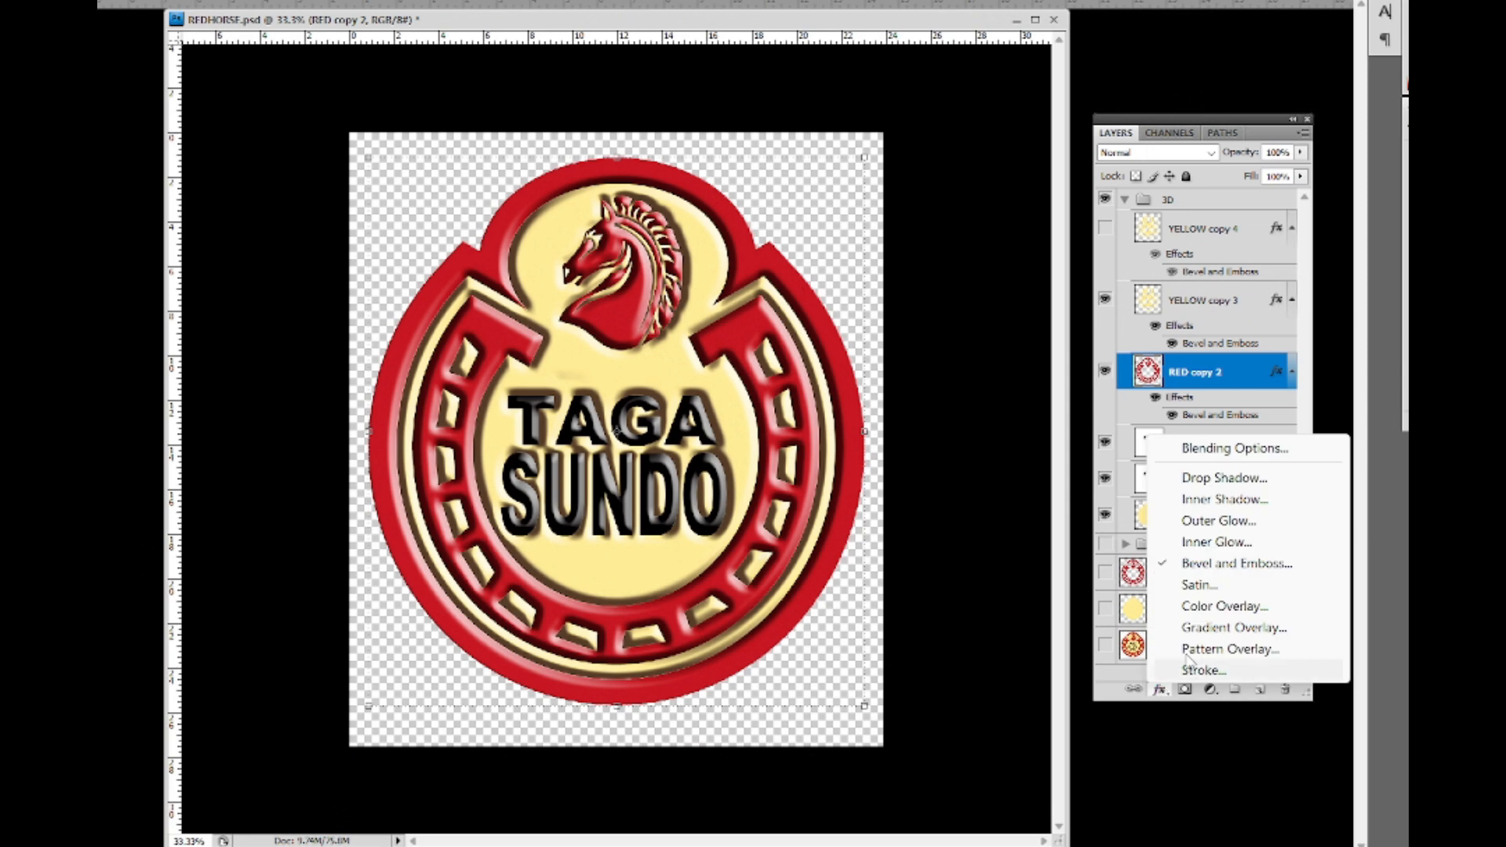
left_click(1223, 565)
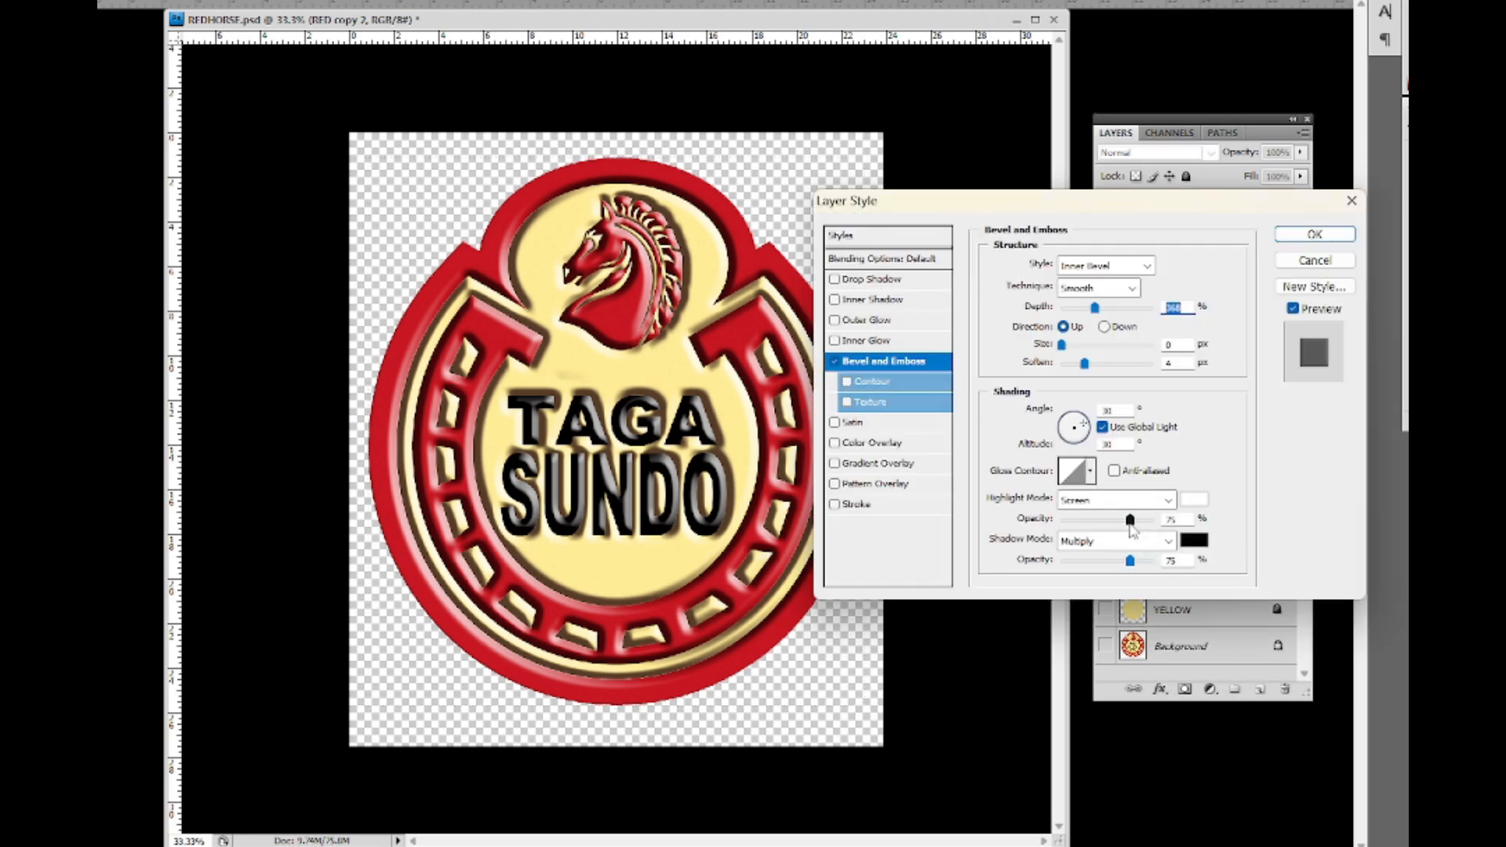
left_click_drag(1132, 532, 1140, 565)
Change the bevel's shadow colour on RED copy 2 to a dark red and apply the layer style
left_click(1194, 541)
left_click_drag(945, 422, 955, 410)
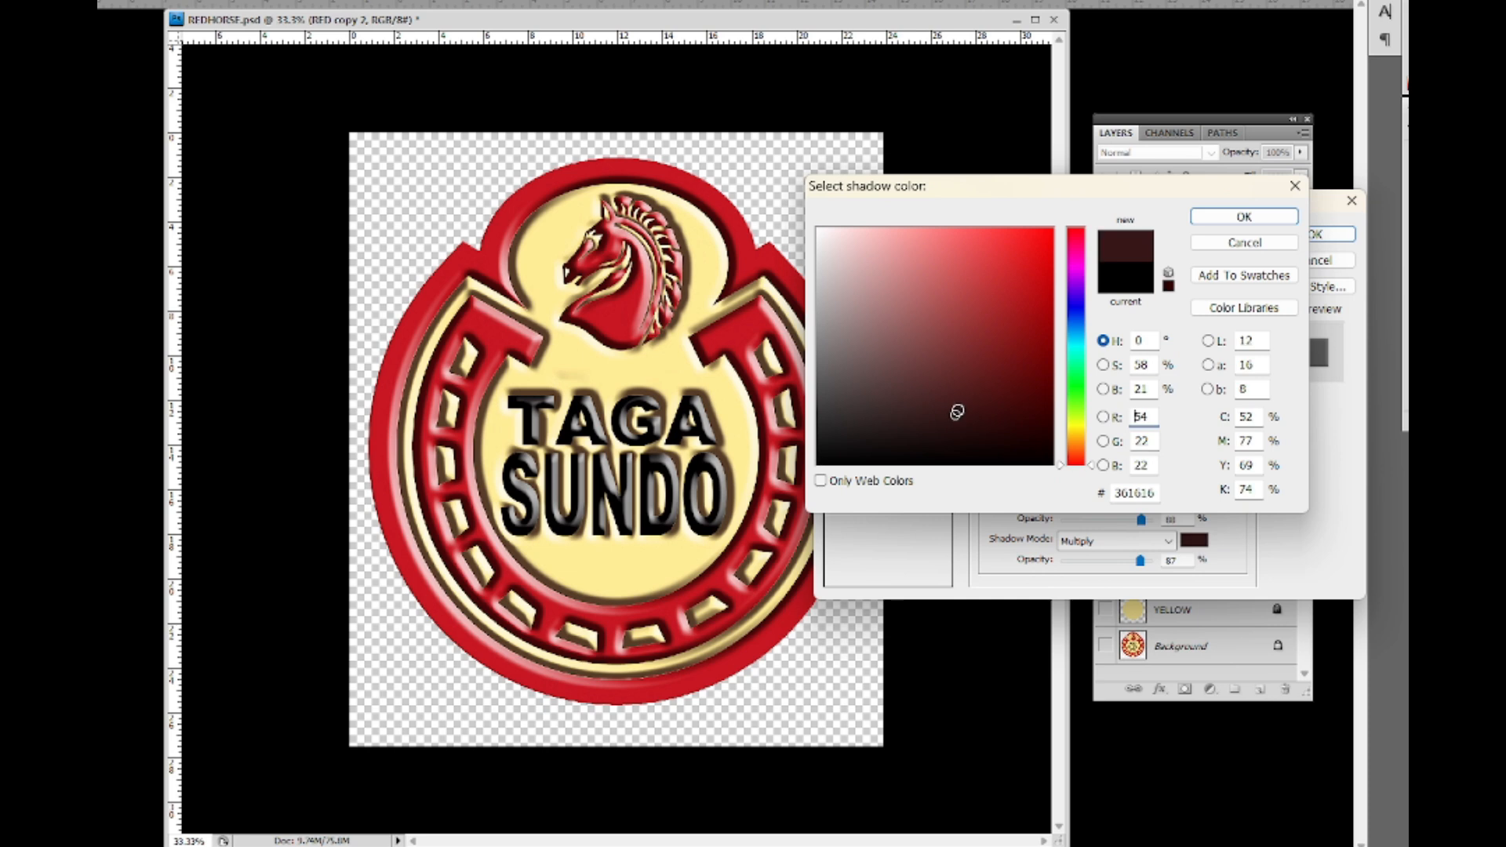
left_click(1014, 386)
left_click(1253, 221)
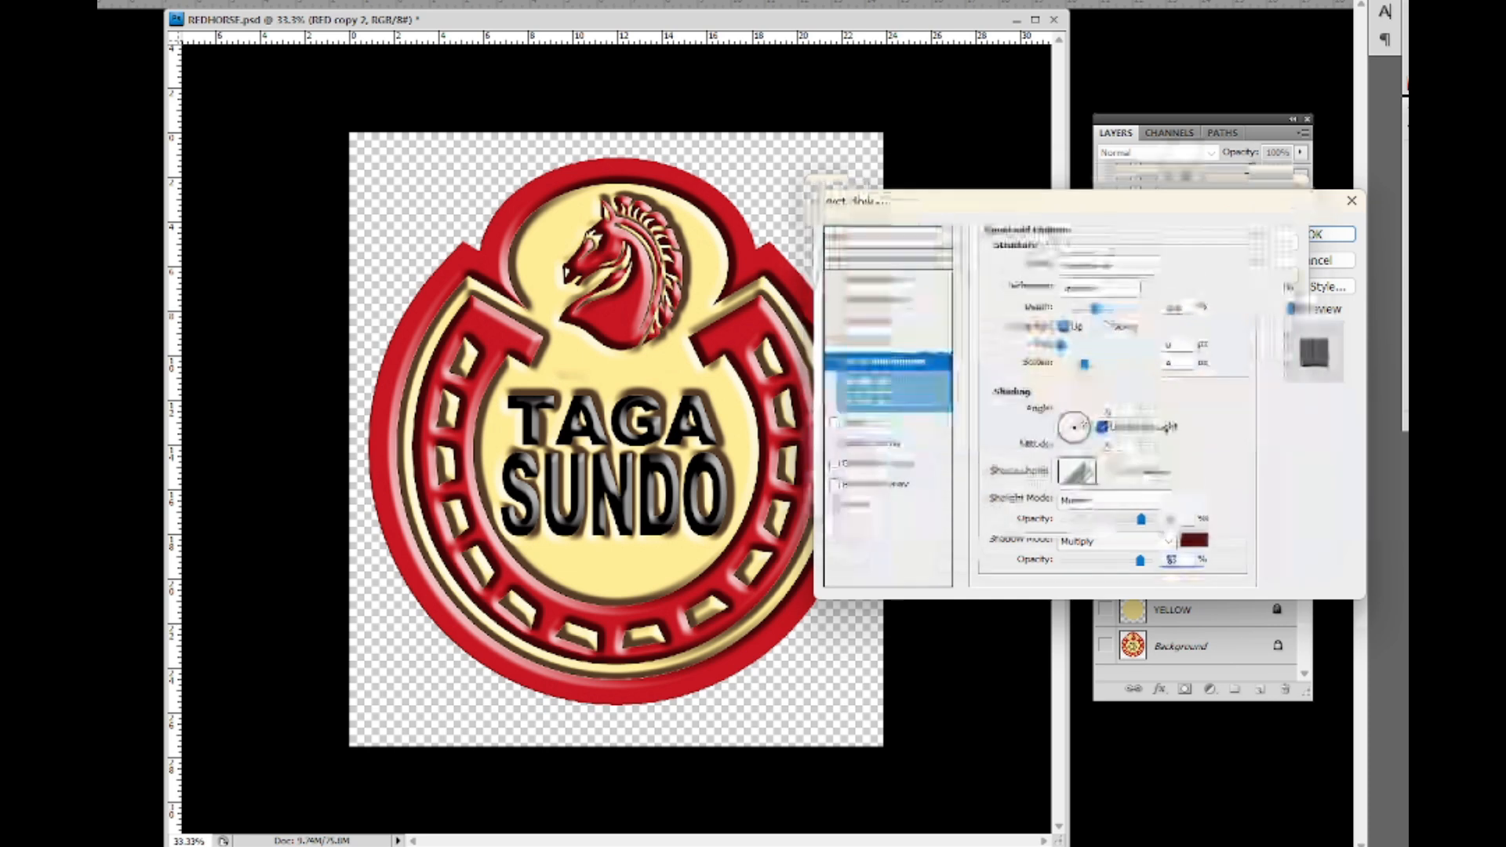
left_click(1331, 234)
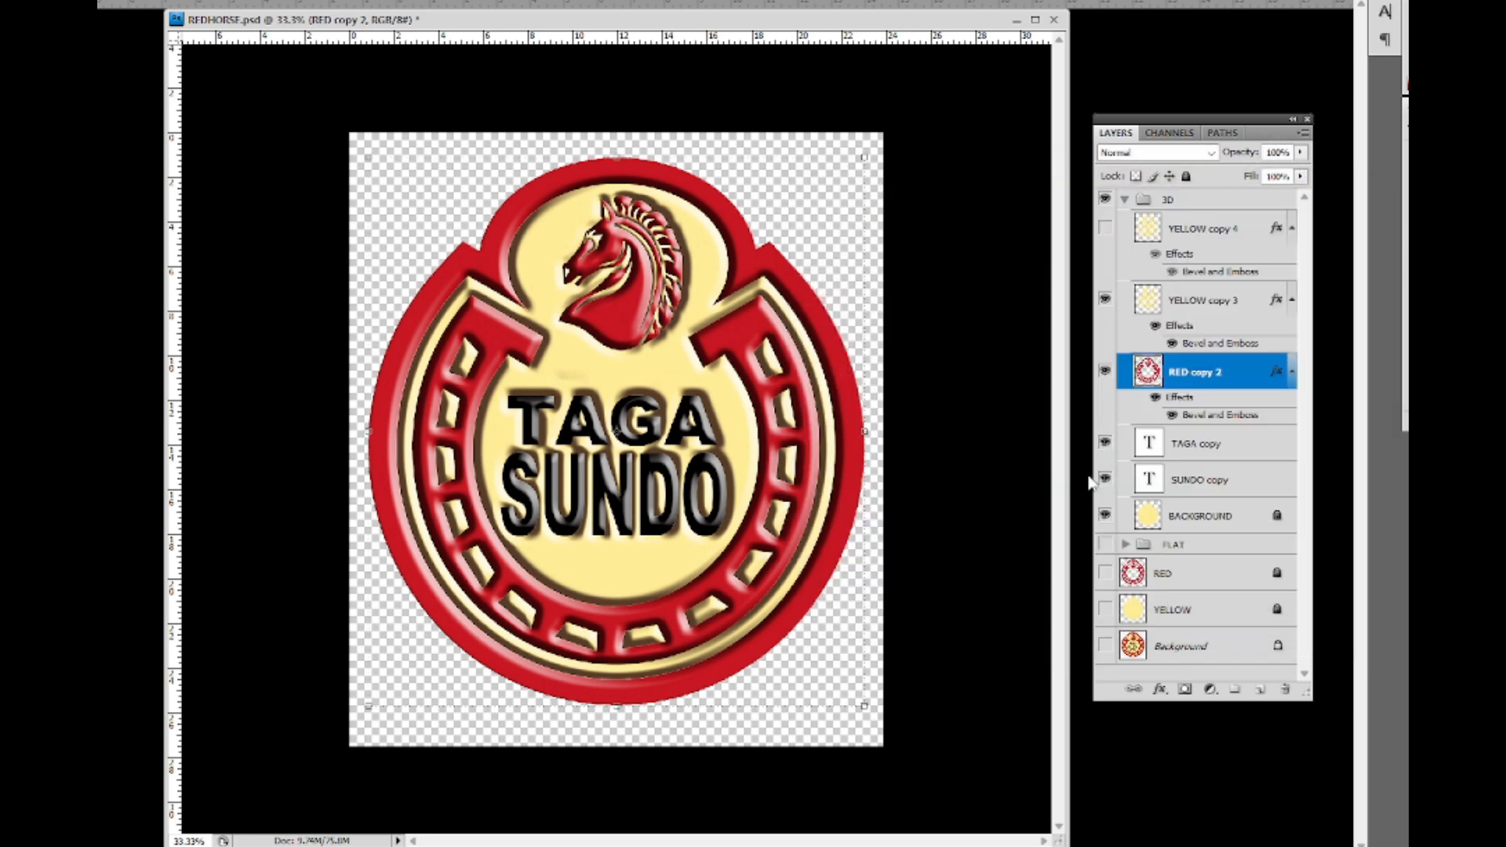
Compare the logo with and without RED copy 2 by toggling the layer's visibility, leaving it shown
left_click(1103, 375)
left_click(1101, 377)
left_click(1103, 373)
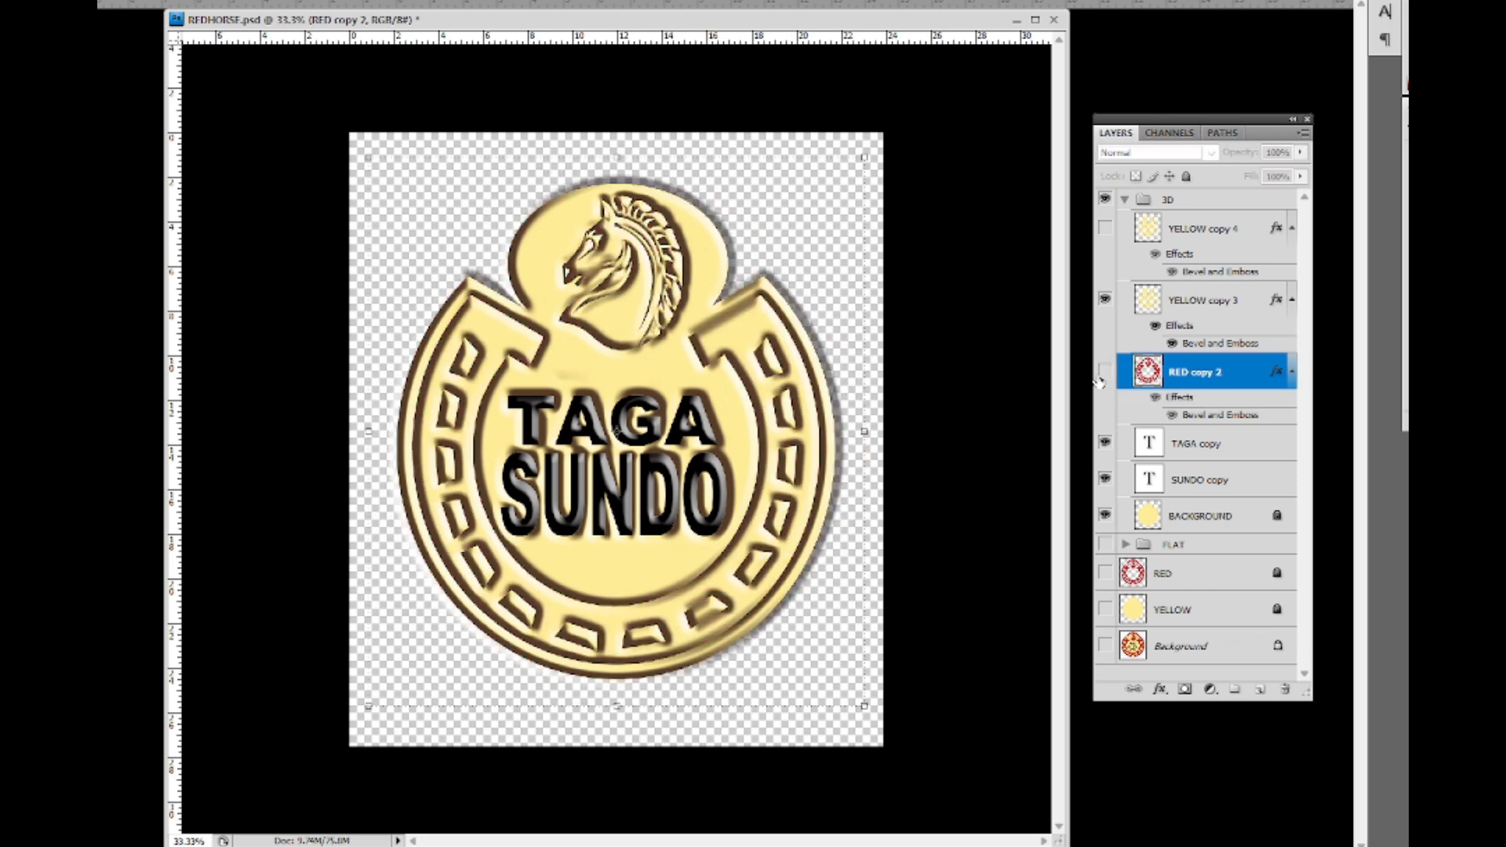
left_click(1102, 374)
left_click(1103, 374)
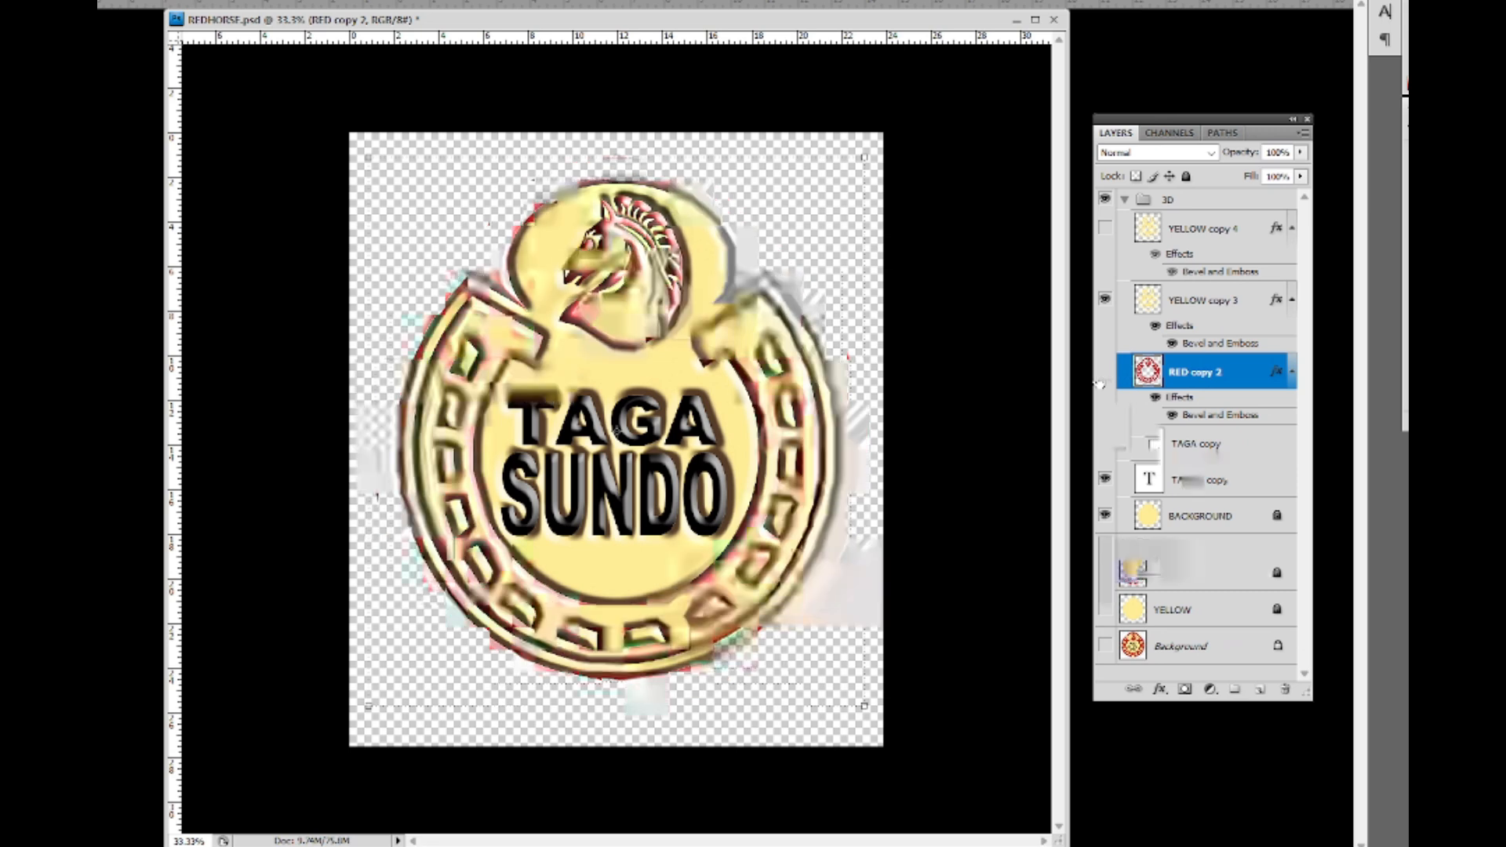
left_click(1103, 374)
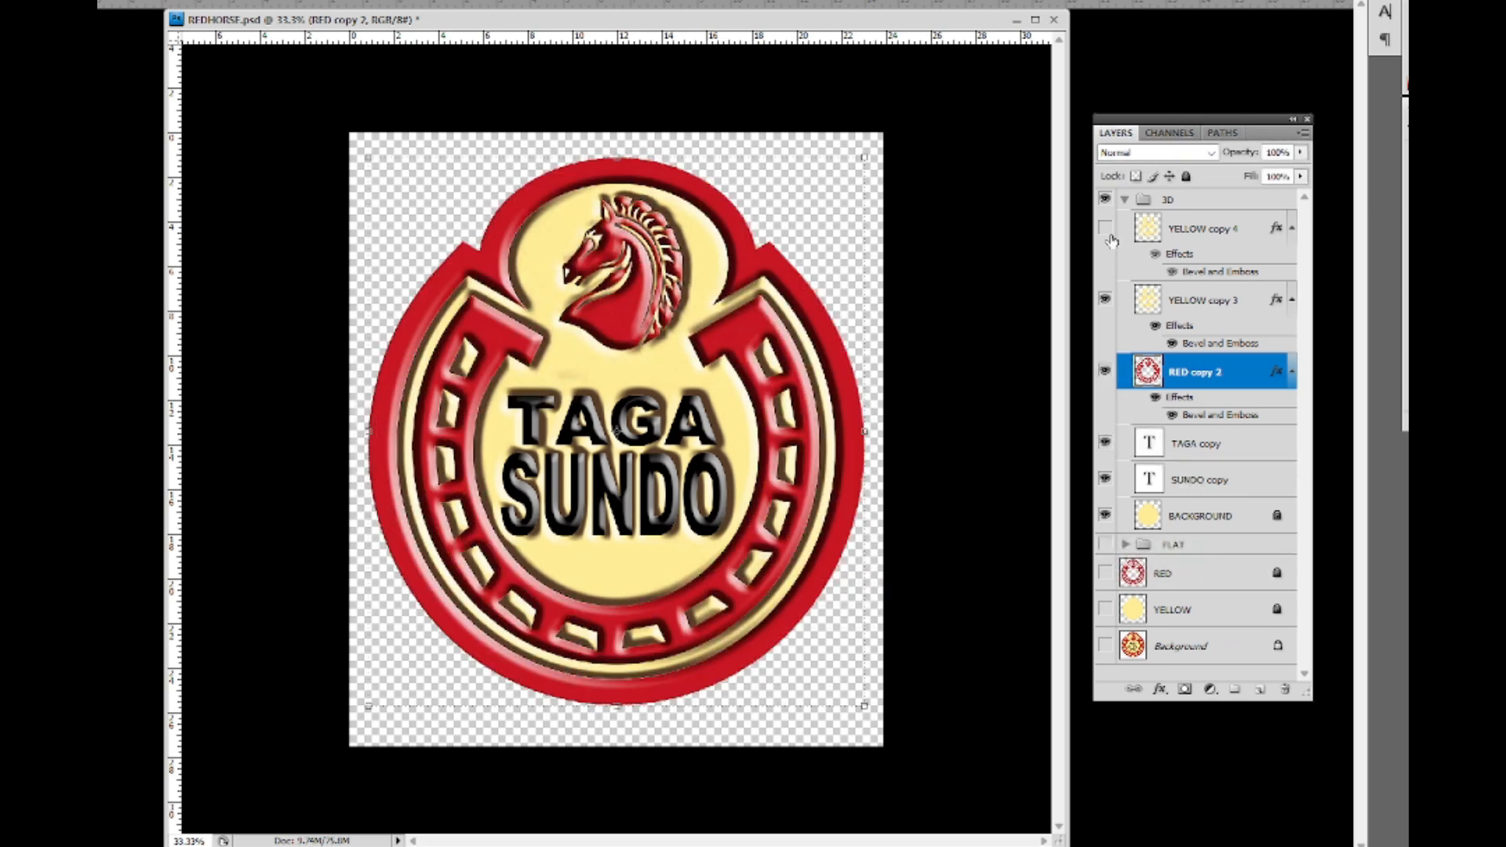
Change the Pillow Emboss shadow colour on YELLOW copy 3 to dark red #360707
left_click(1187, 306)
left_click(1161, 690)
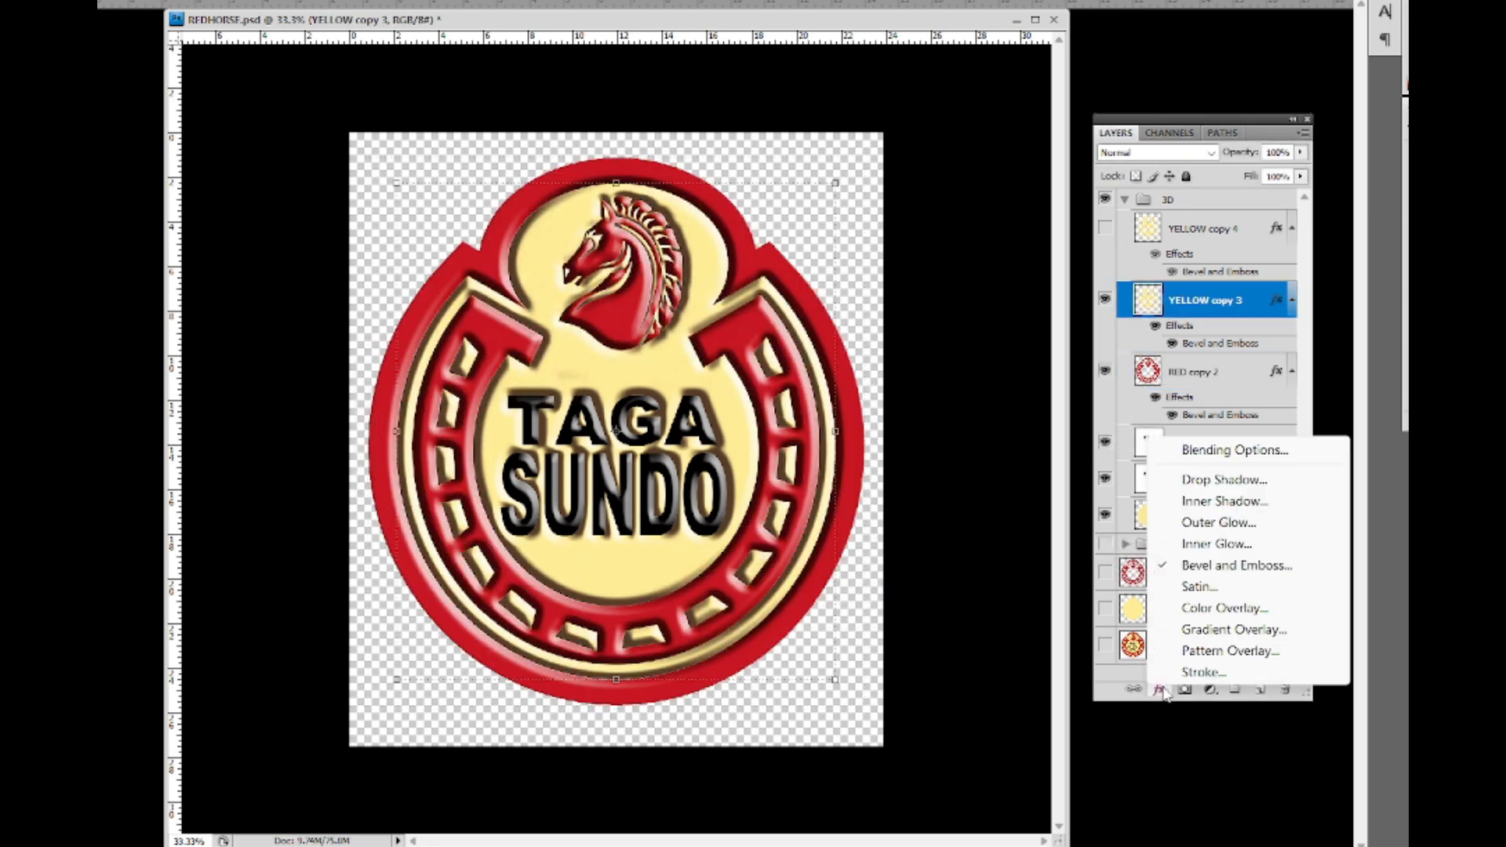
left_click(1238, 567)
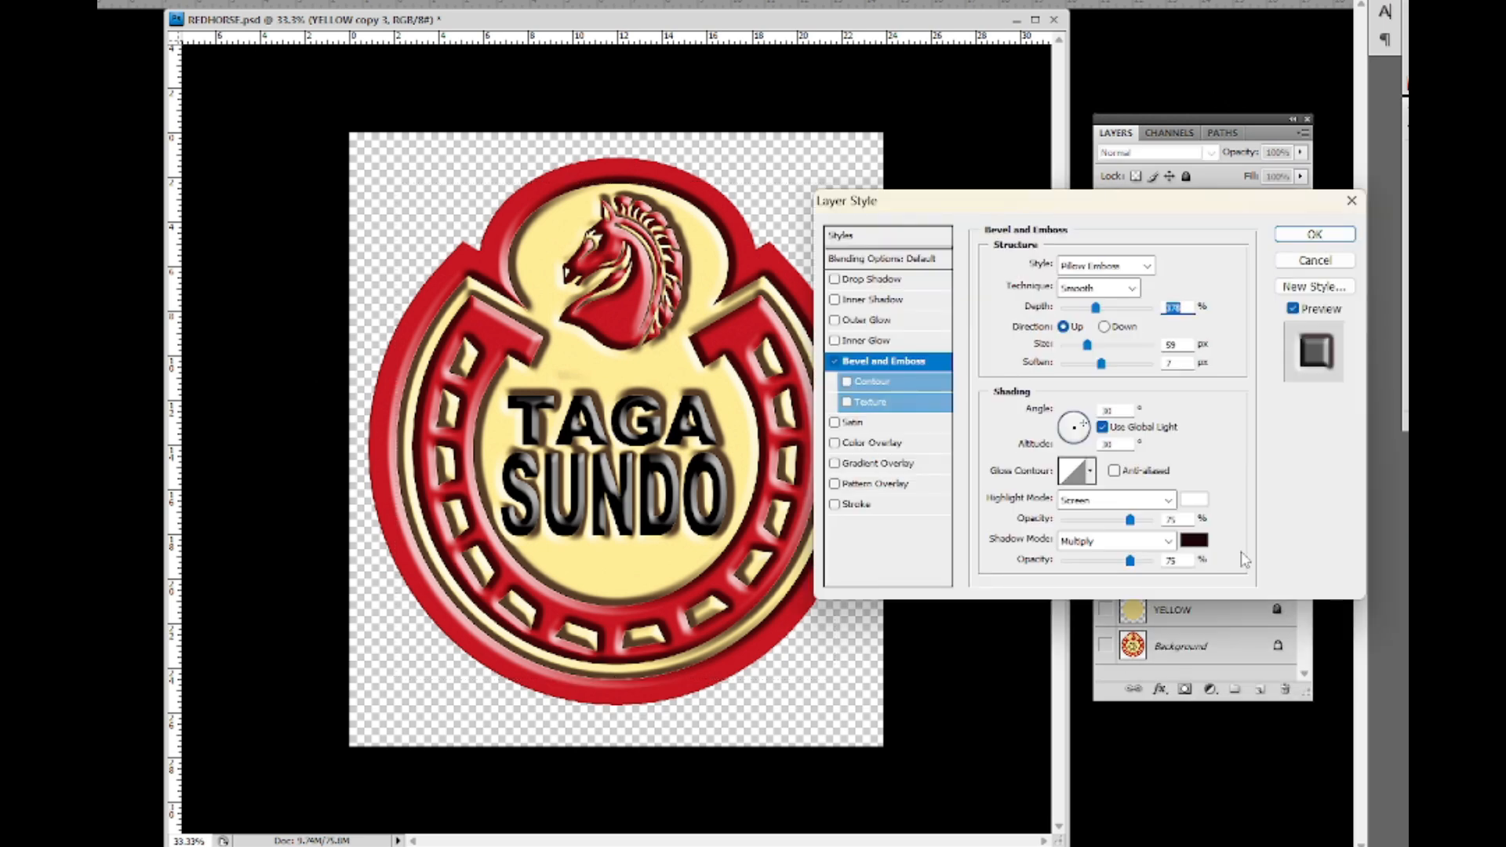
left_click(1194, 541)
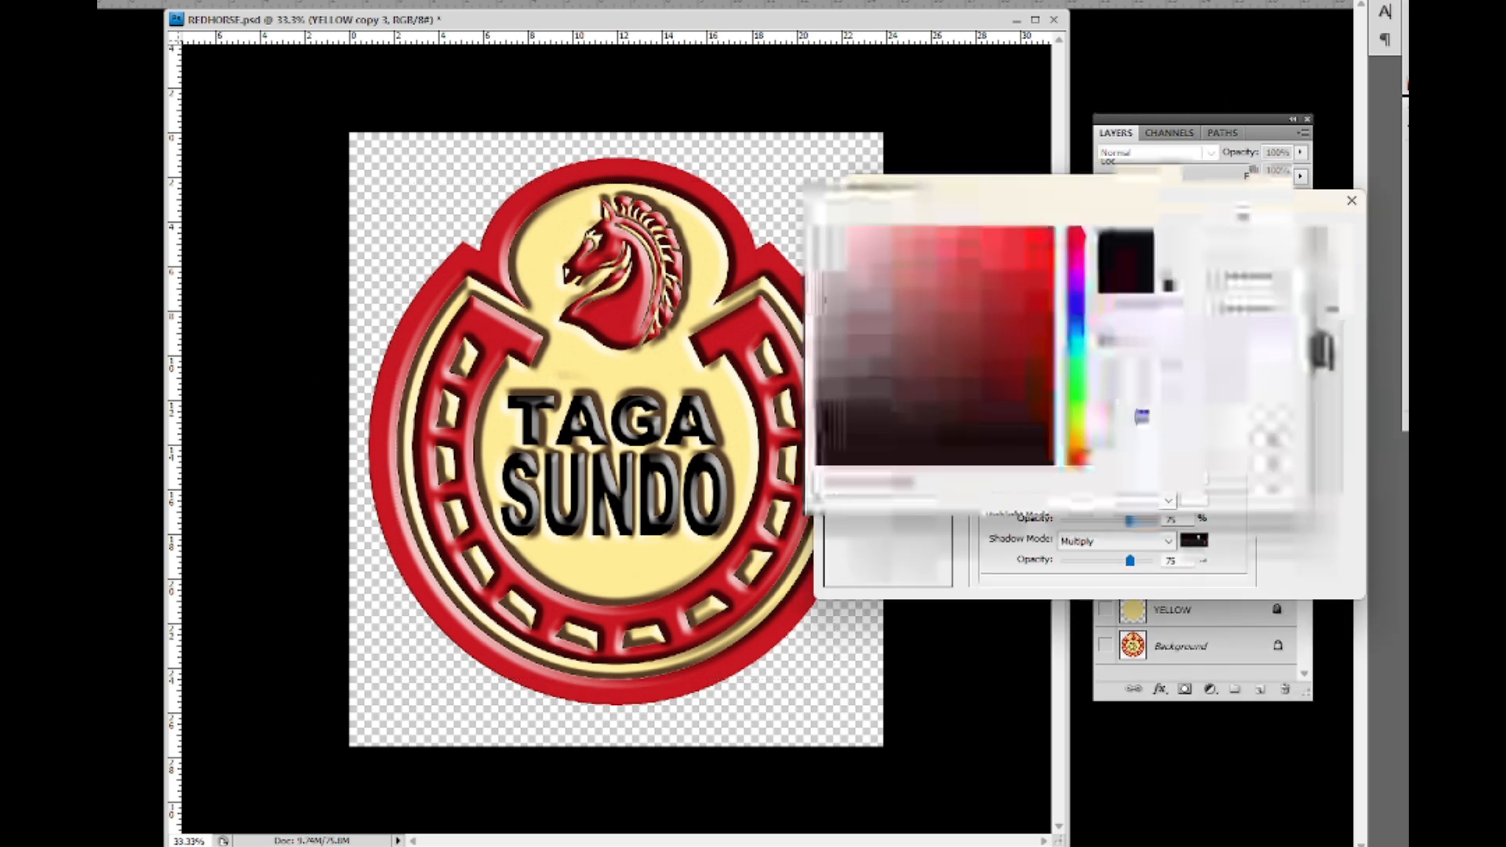
left_click(1005, 439)
left_click(1023, 415)
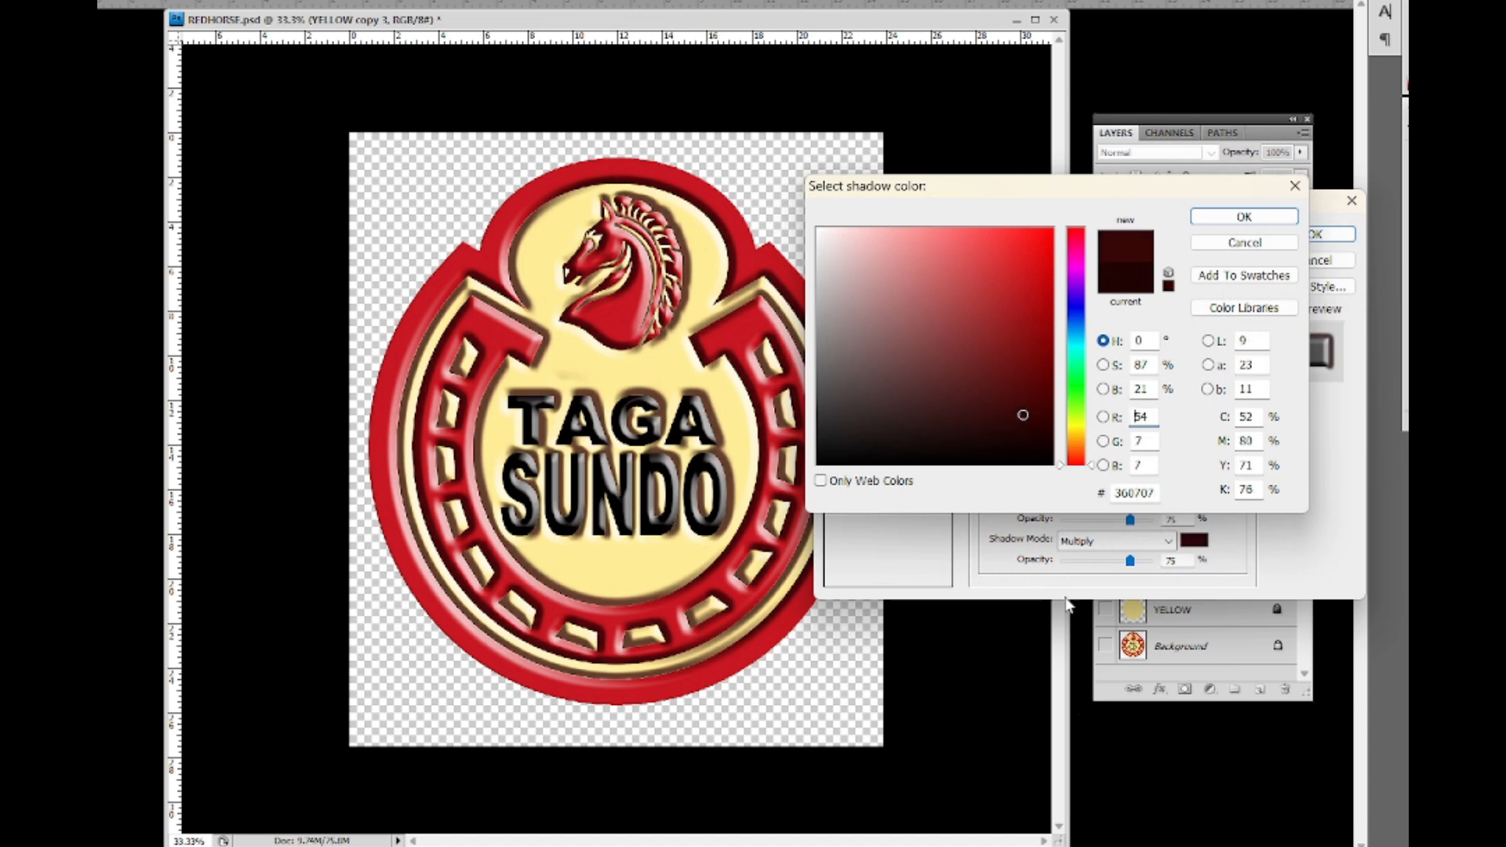
key("alt+Tab")
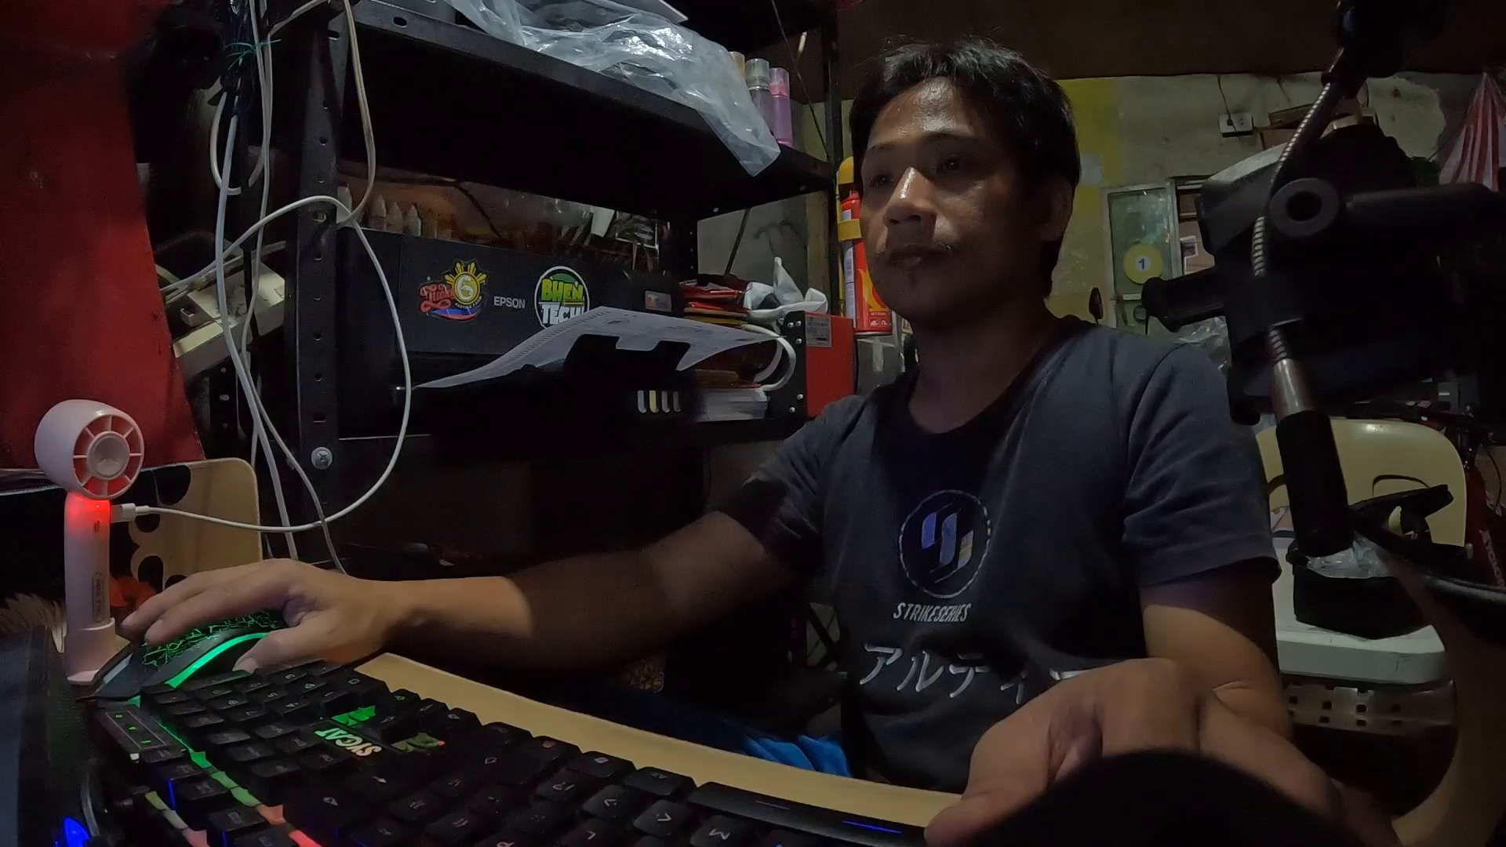